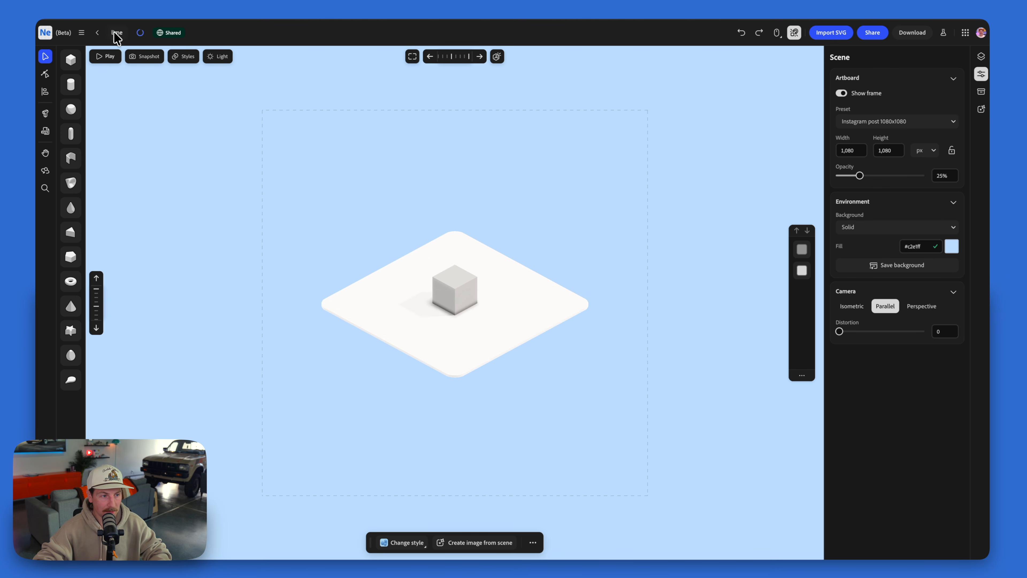
Step: Rename the project file as "slots"
click(117, 33)
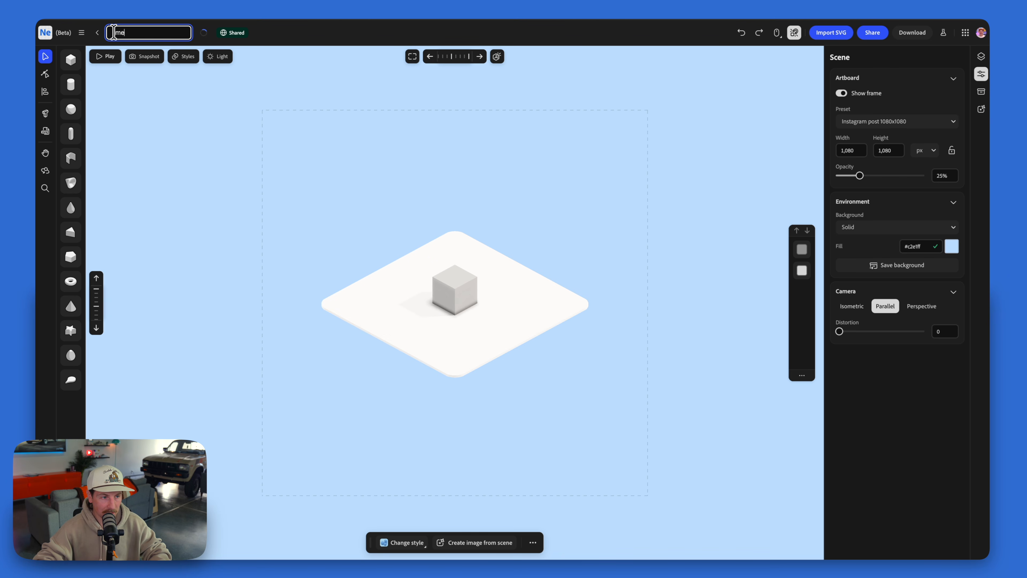
text(slots)
key(Return)
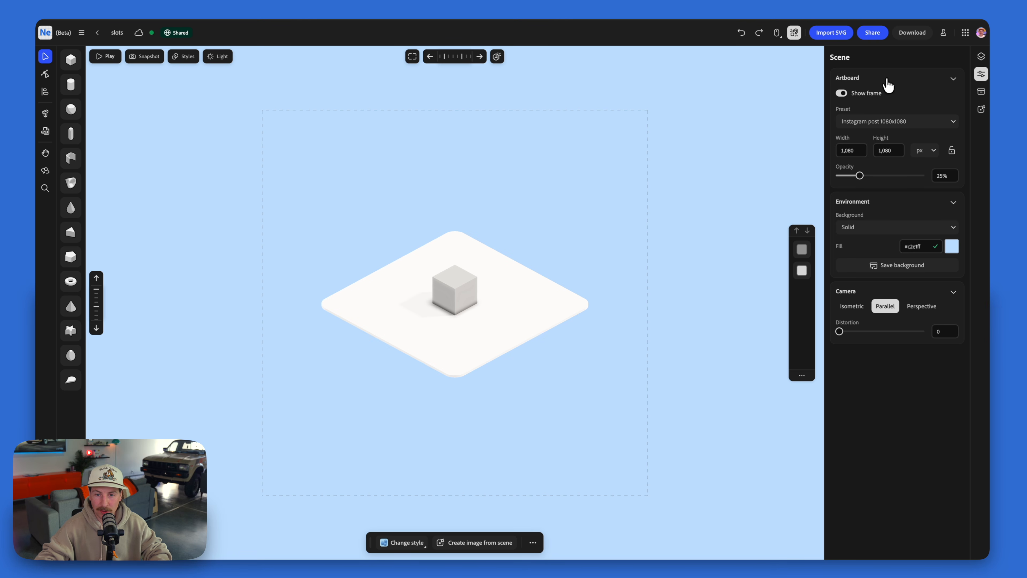
Step: Hide the artboard frame and set the scene's solid background fill to white (#ffffff)
click(843, 94)
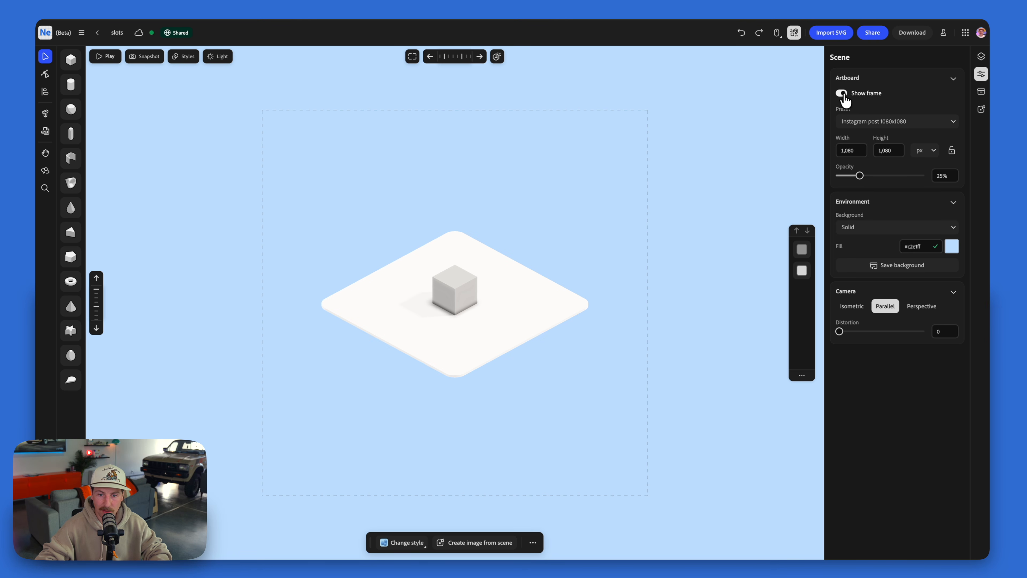
click(843, 94)
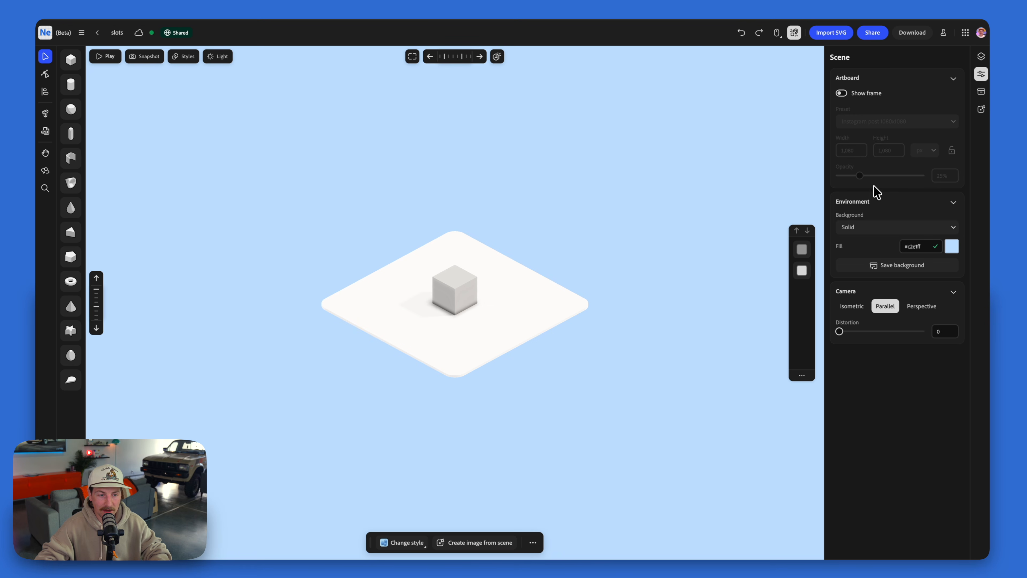
click(956, 248)
drag(928, 309, 871, 271)
Step: Apply the Vector Art style to the scene and reduce its outline thickness by one step
mouse_move(591, 226)
right_down()
mouse_move(568, 225)
mouse_move(587, 225)
right_up()
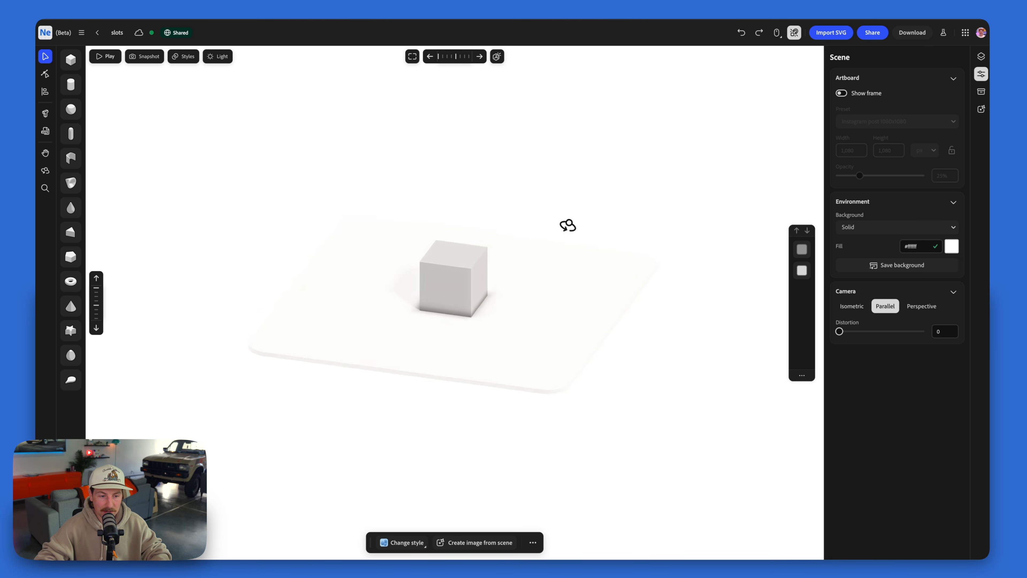
right_drag(542, 263, 516, 247)
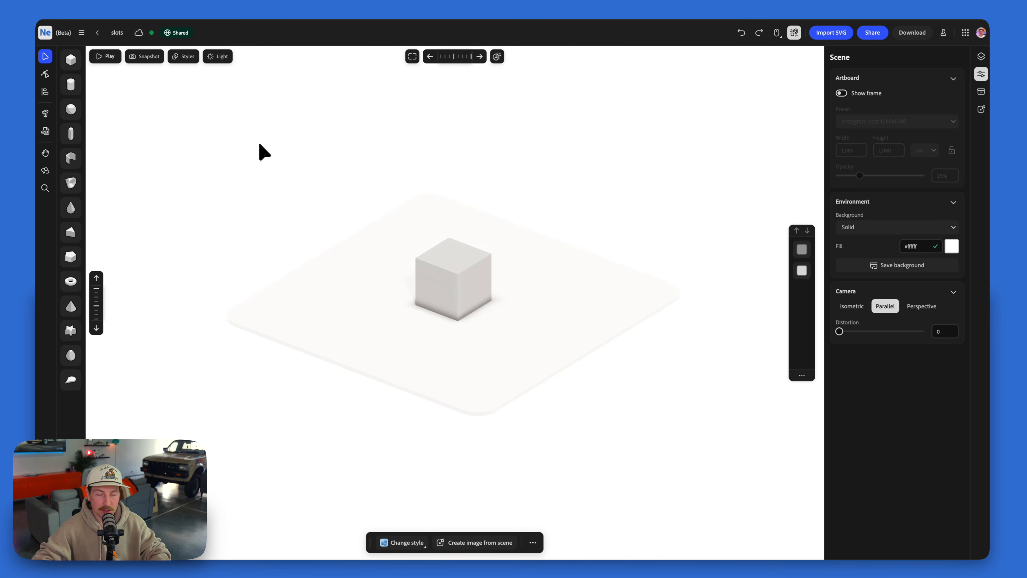
click(184, 60)
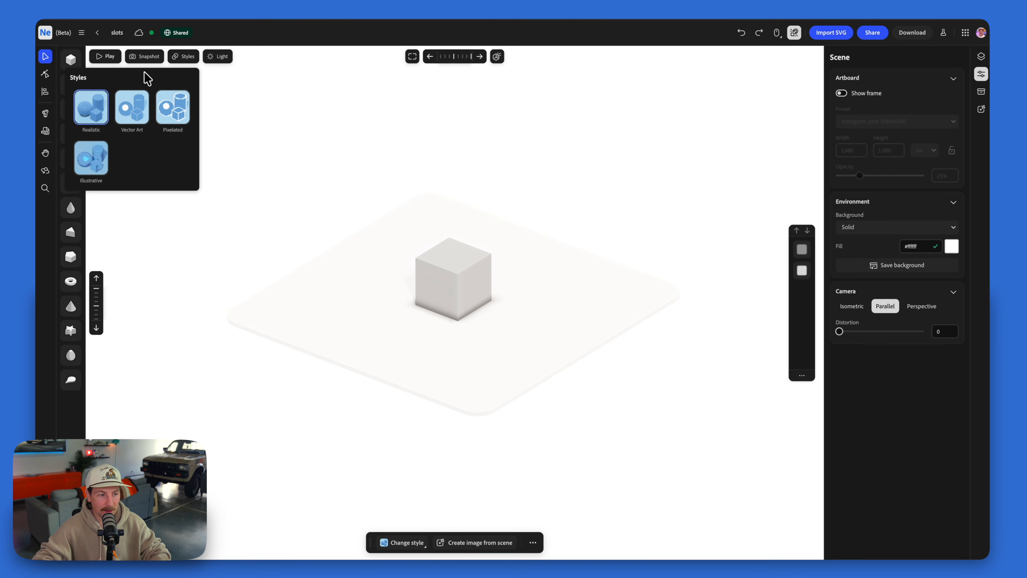
click(132, 116)
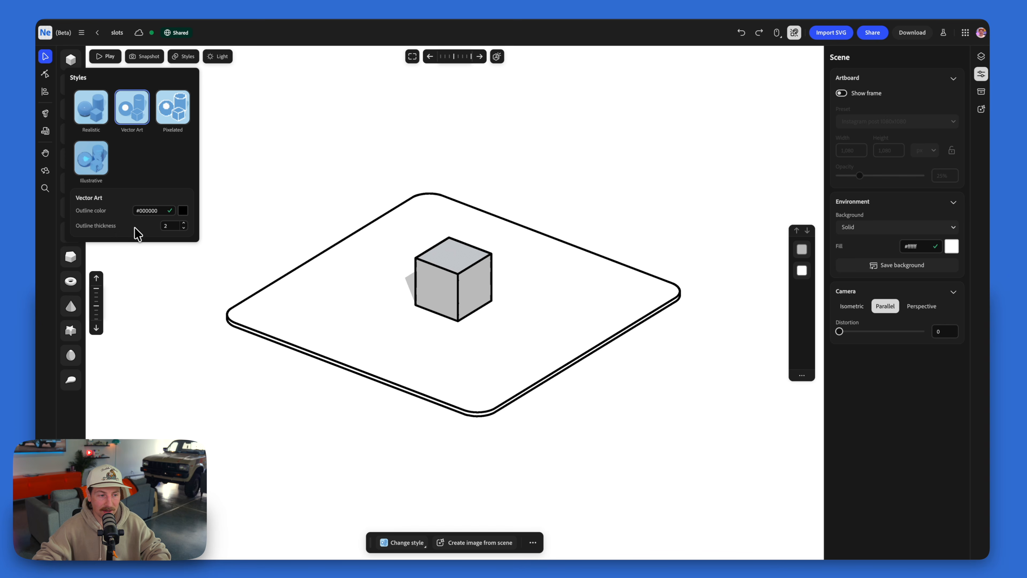
click(185, 229)
click(552, 172)
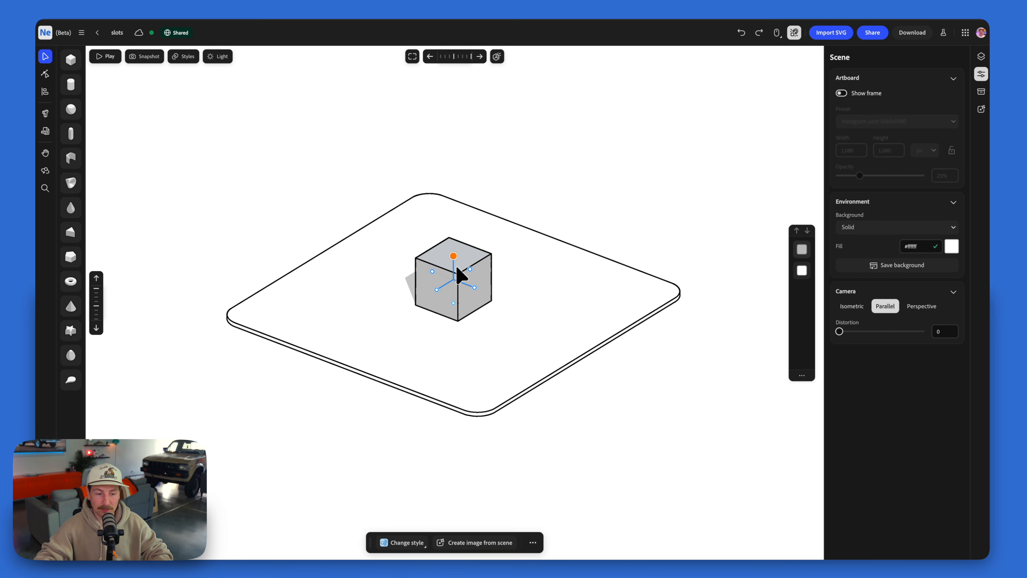
Step: Try moving the cube along its axes and up off the platform, and undo the moves
click(475, 271)
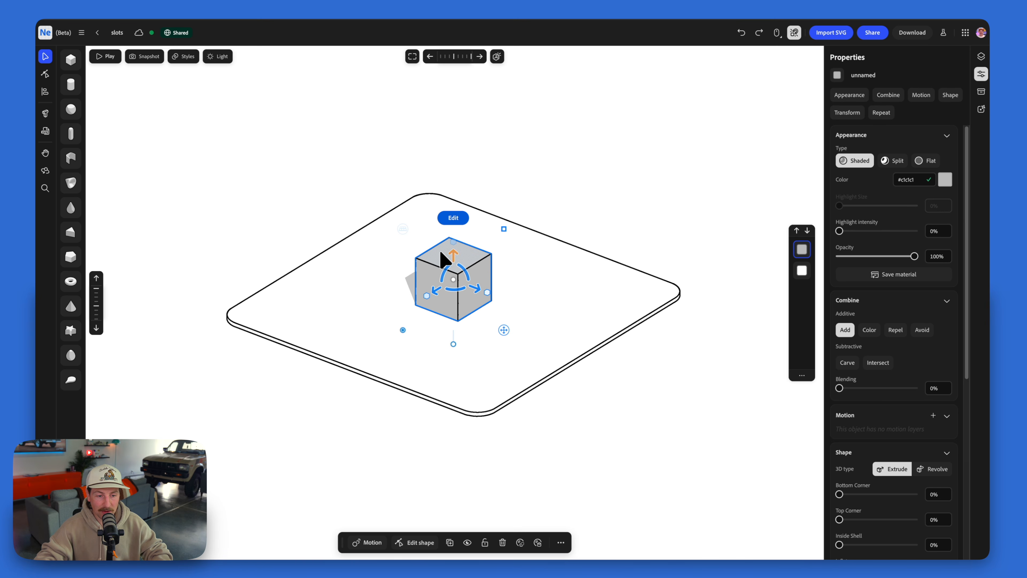
drag(481, 294, 443, 309)
drag(458, 230, 460, 228)
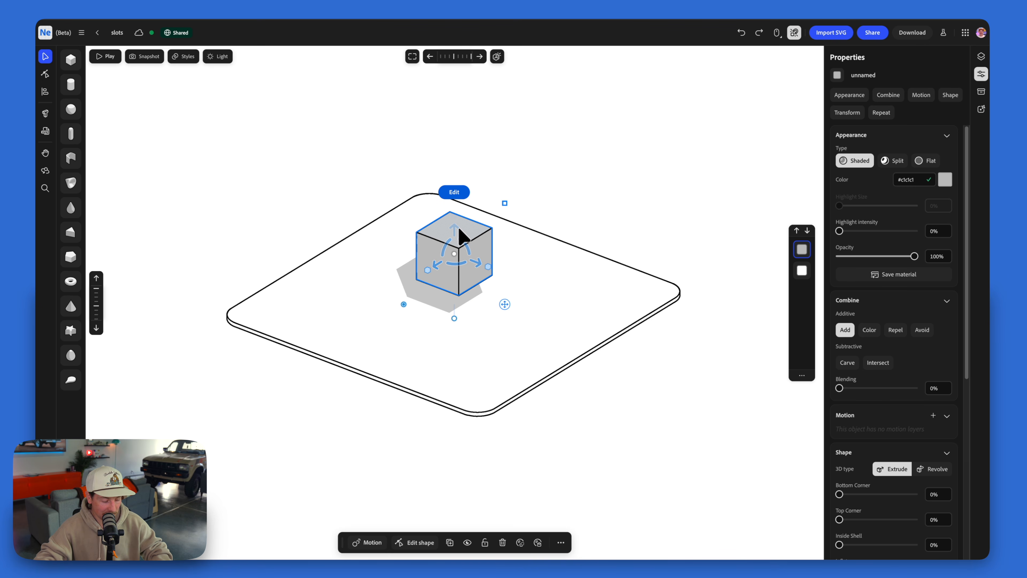
key(super+z)
key(super+z)
key(super+z)
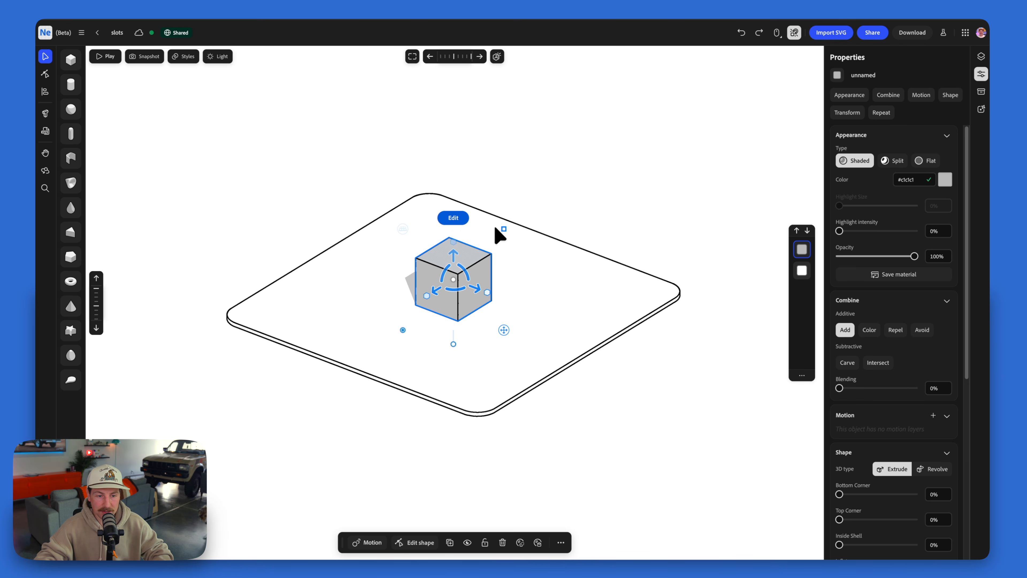
Step: Try scaling the cube uniformly and stretching its sides, and undo the size changes
drag(506, 231, 525, 183)
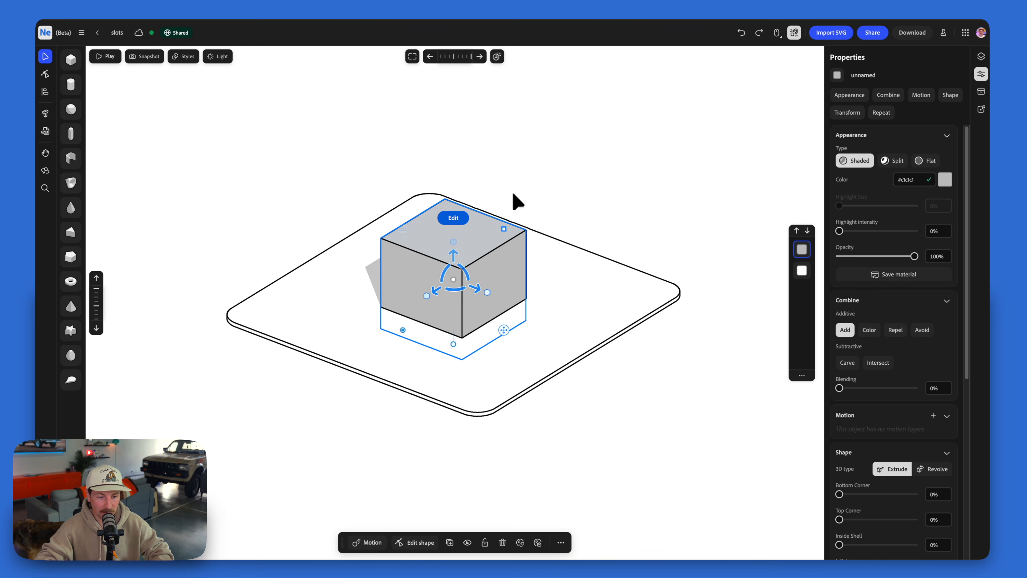
key(super+z)
drag(507, 296, 498, 294)
drag(430, 297, 410, 306)
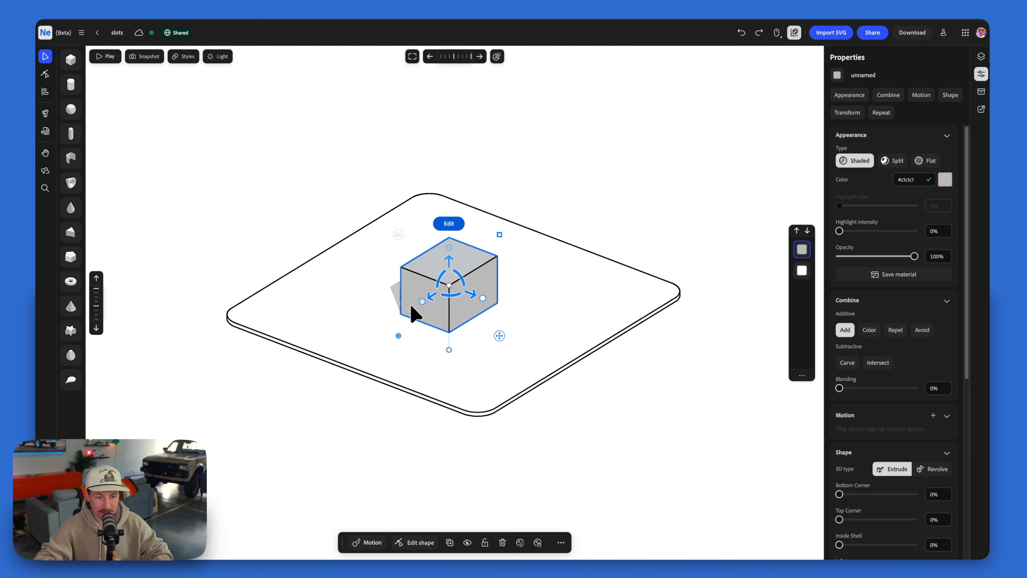
key(super+z)
key(super+z)
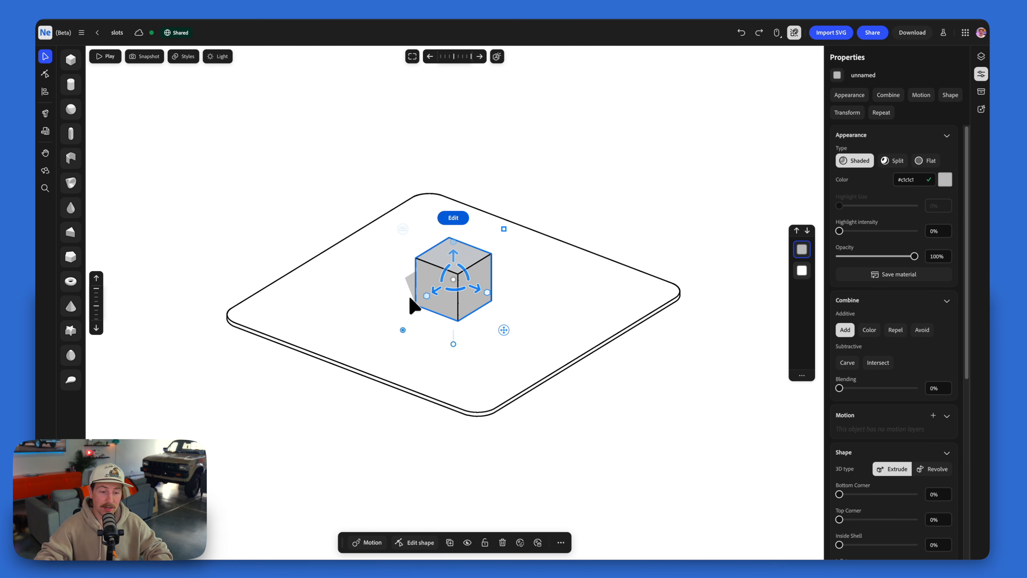
Step: Enlarge the cube into a tall block by stretching its height and scaling it uniformly, and raise it to stand on the platform
drag(455, 235, 445, 159)
drag(509, 204, 531, 184)
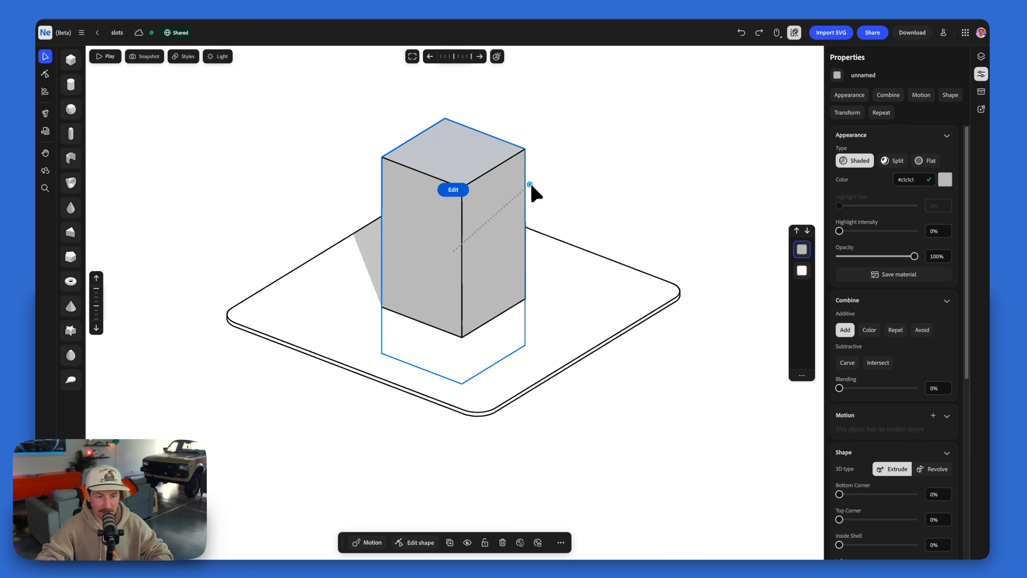
drag(454, 225, 454, 180)
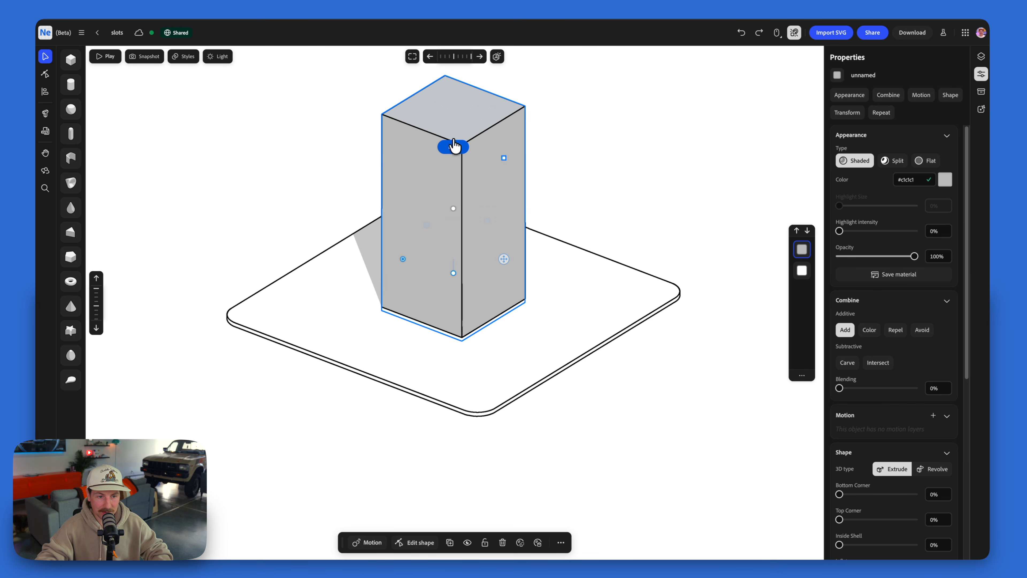
click(529, 160)
scroll(530, 166, down, 2)
click(499, 190)
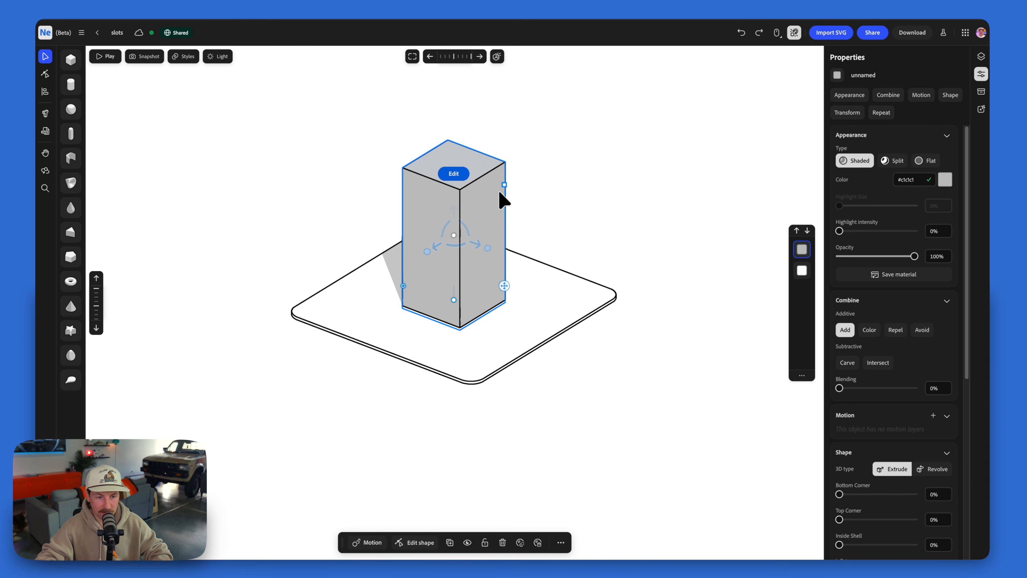
Step: Slightly round the tall block's vertical edges and round its top and bottom corners to about 12%
right_drag(522, 207, 549, 221)
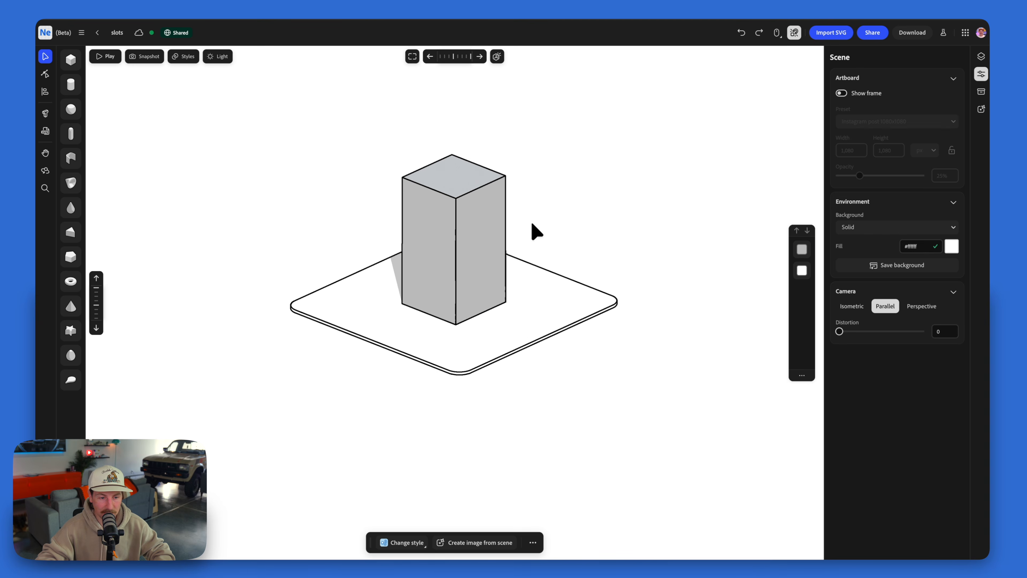
click(488, 231)
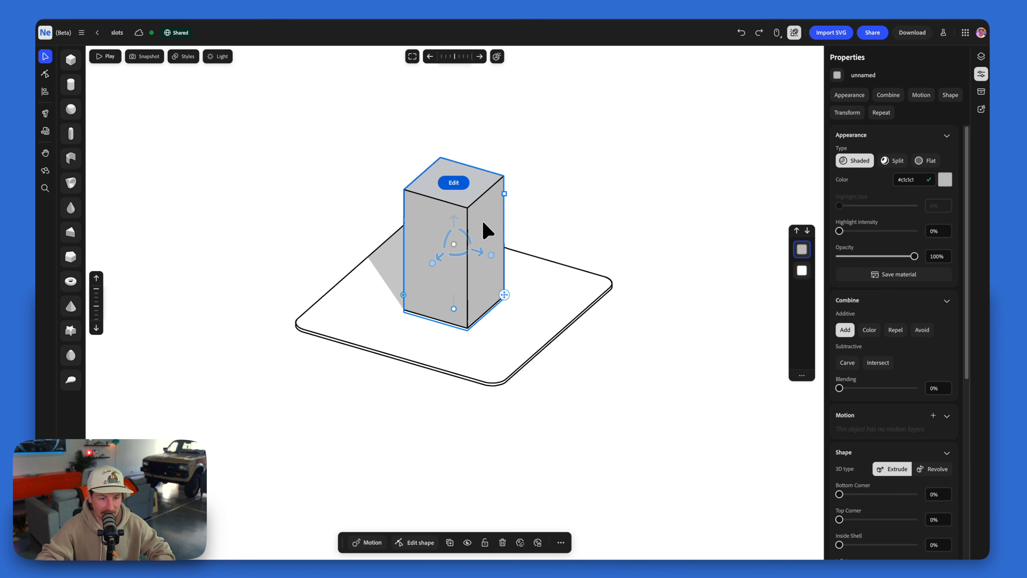
double_click(488, 231)
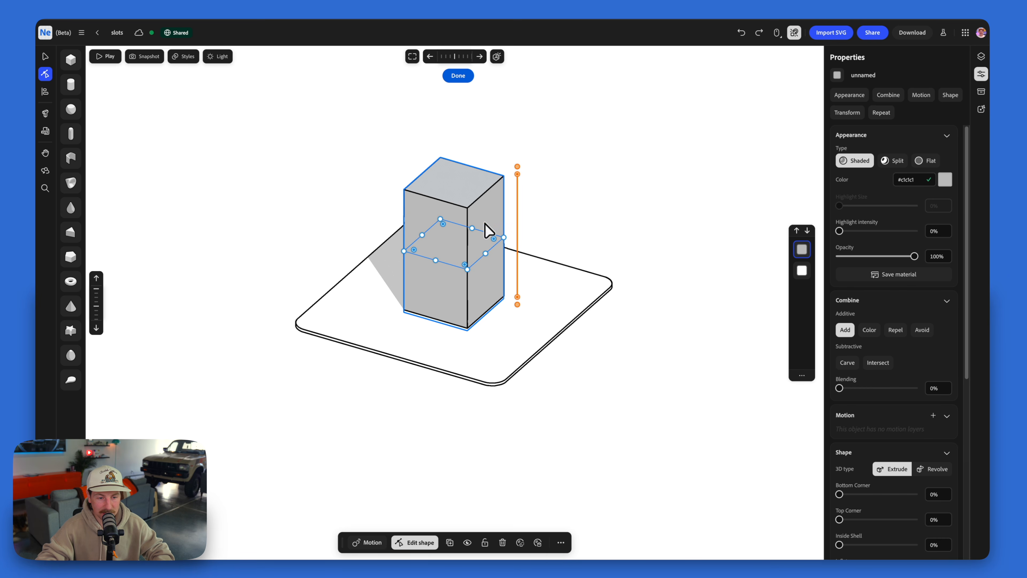
drag(493, 243, 486, 241)
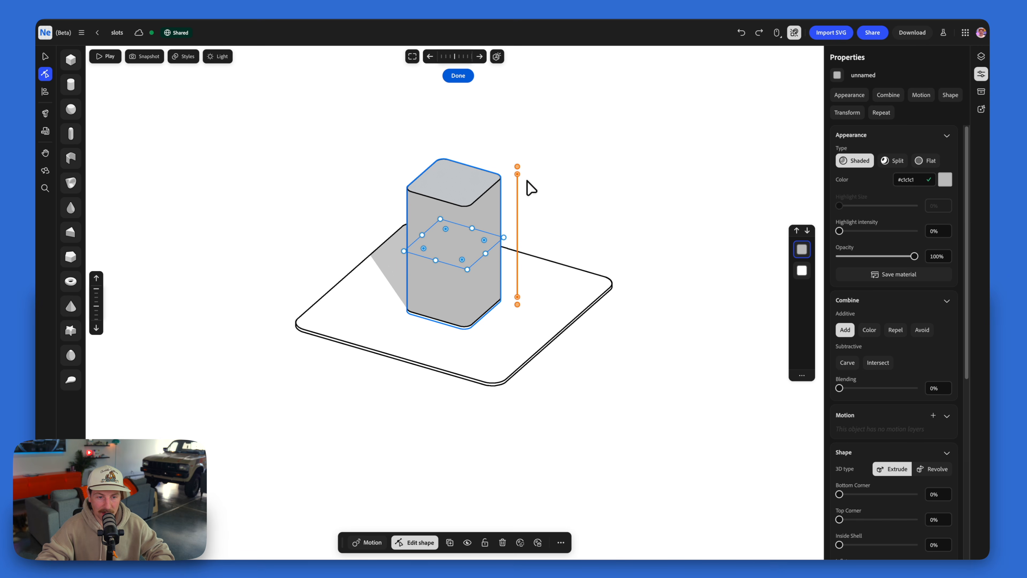
drag(518, 175, 532, 220)
scroll(527, 206, up, 3)
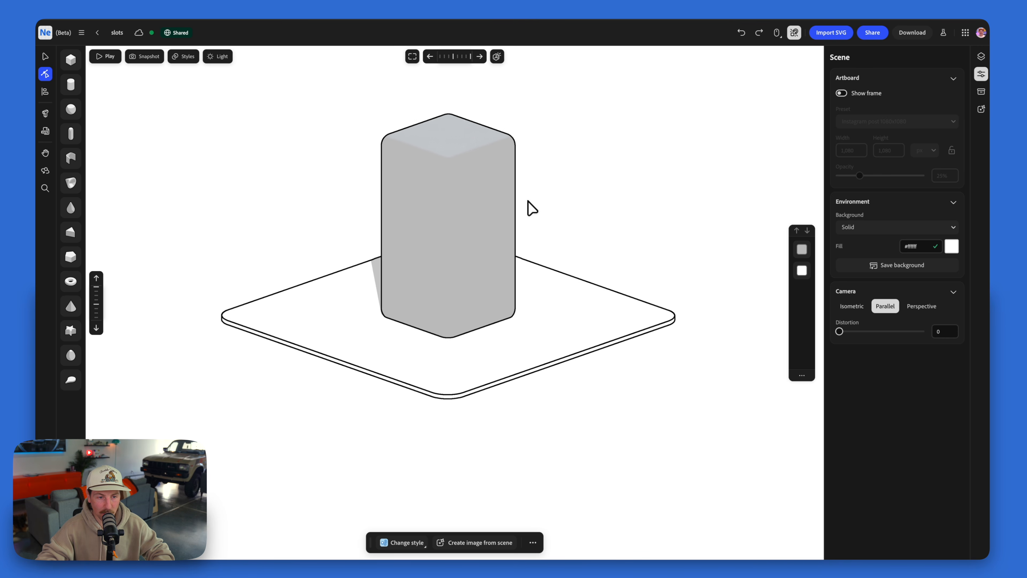
click(45, 56)
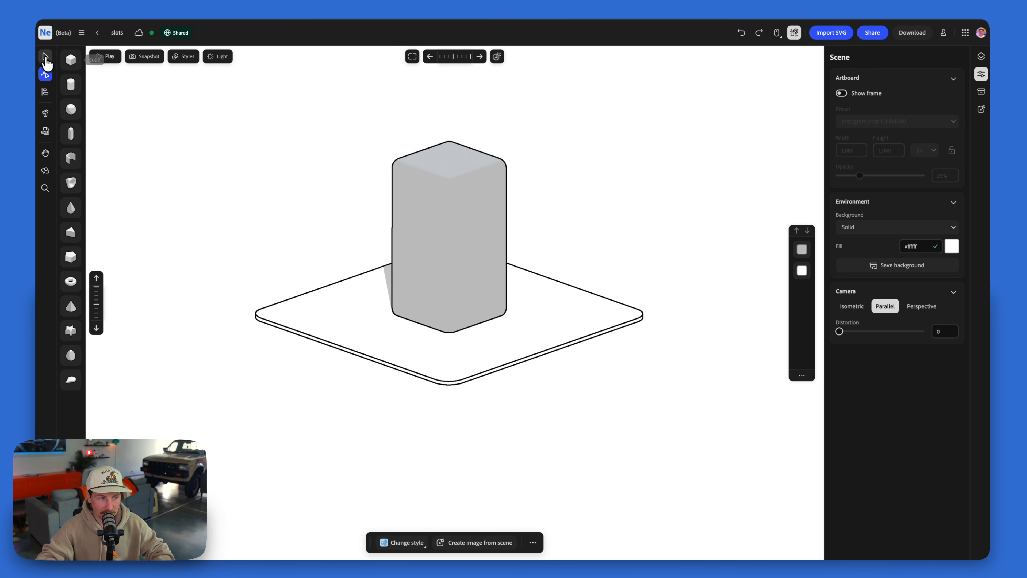
Step: Change the tall block's color to light blue, about #69d9ff
click(396, 244)
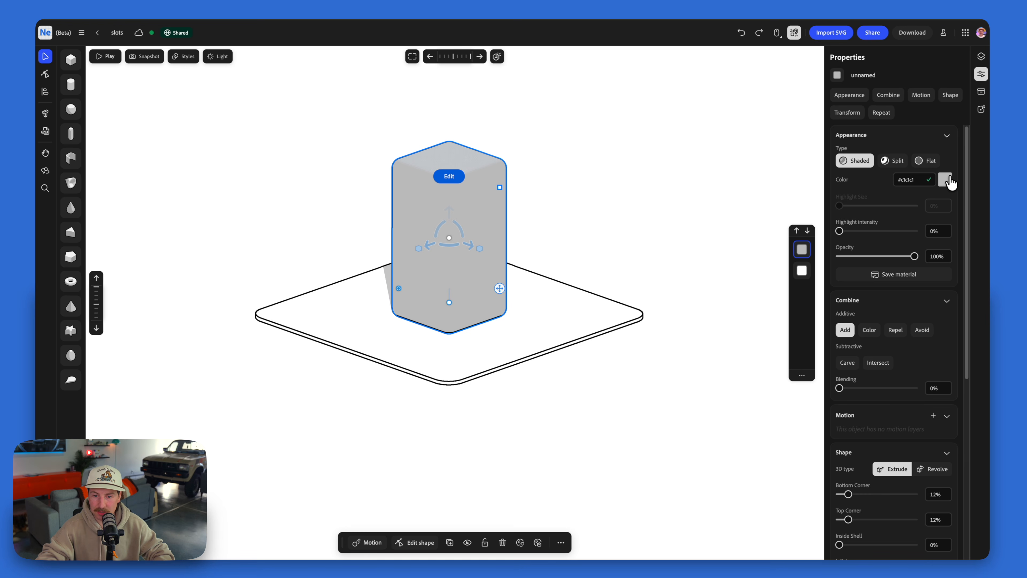
click(947, 182)
click(894, 238)
drag(917, 239, 935, 228)
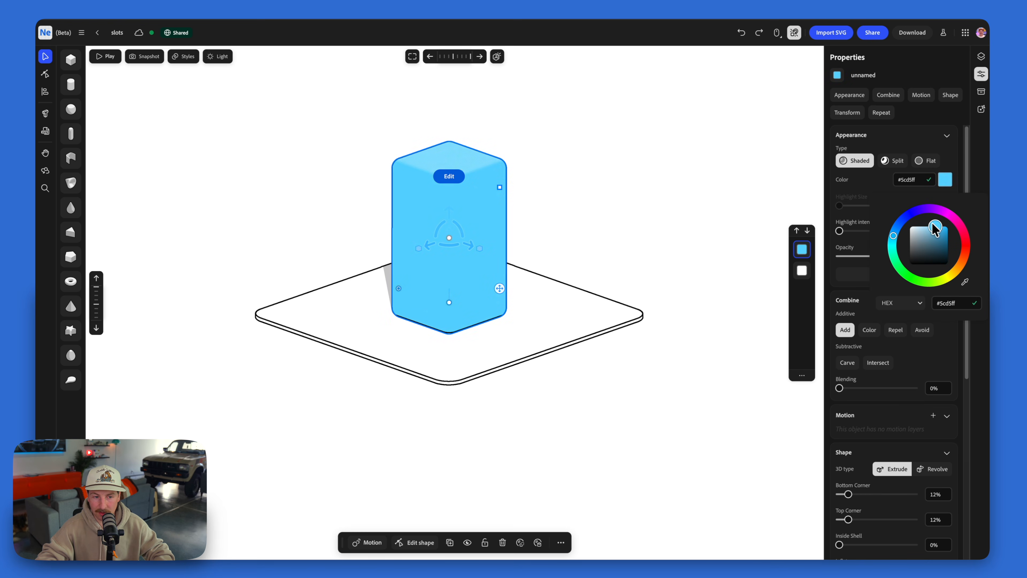
Step: Switch the block to the Split appearance, with the body color #69d9ff copied to the highlight and a darker blue shadow, about #07a5db
click(899, 161)
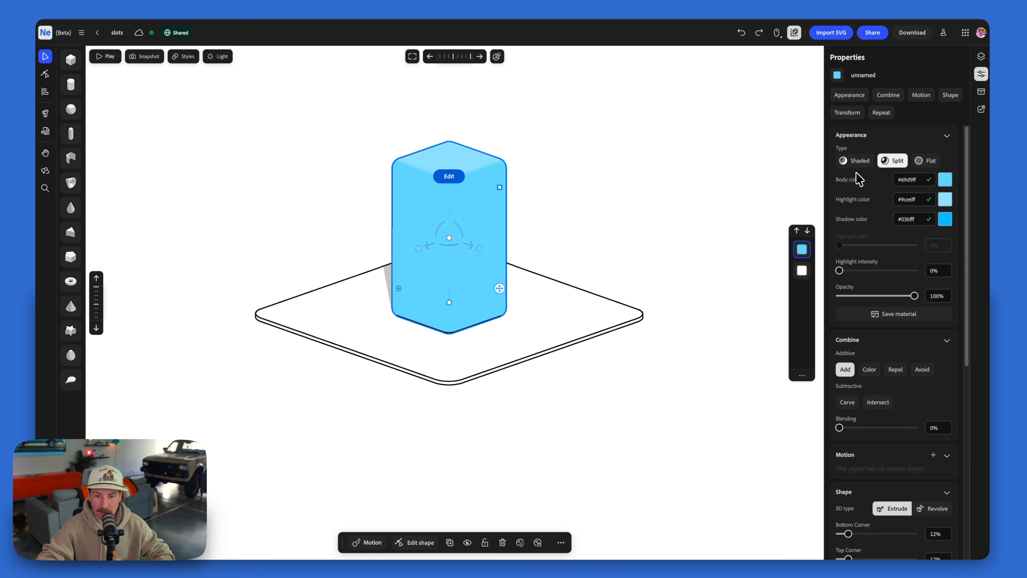
click(910, 180)
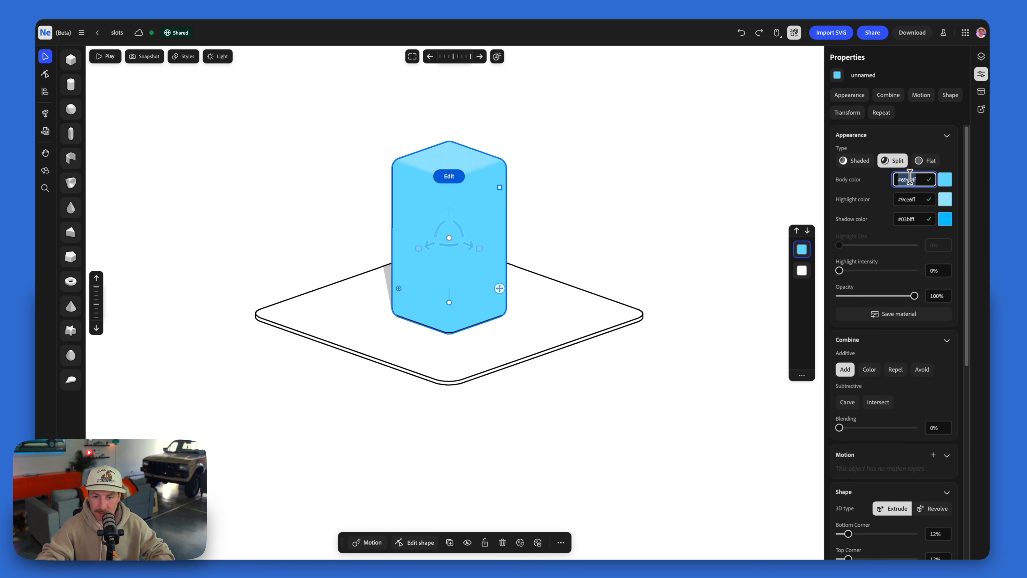
key(ctrl+c)
click(908, 199)
key(ctrl+v)
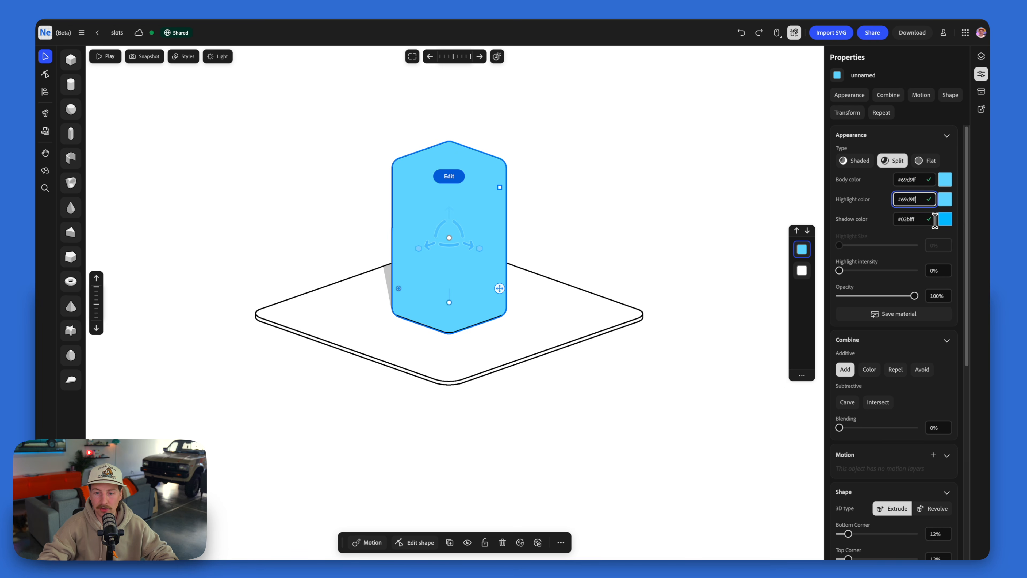
click(945, 220)
drag(947, 270, 948, 272)
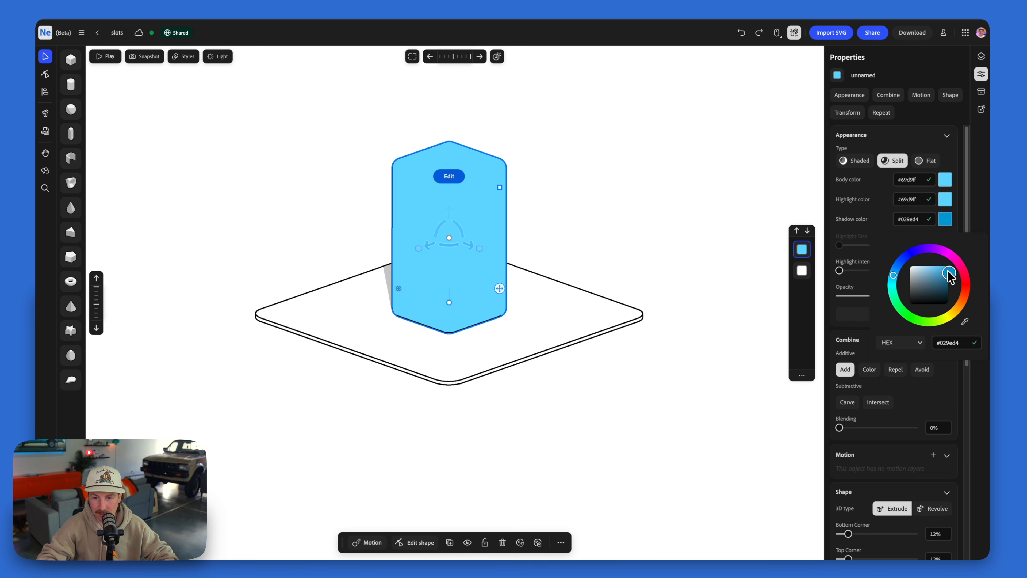
Step: Duplicate the blue block and flatten the copy into a low, slightly wider base around its foot
click(467, 218)
click(469, 219)
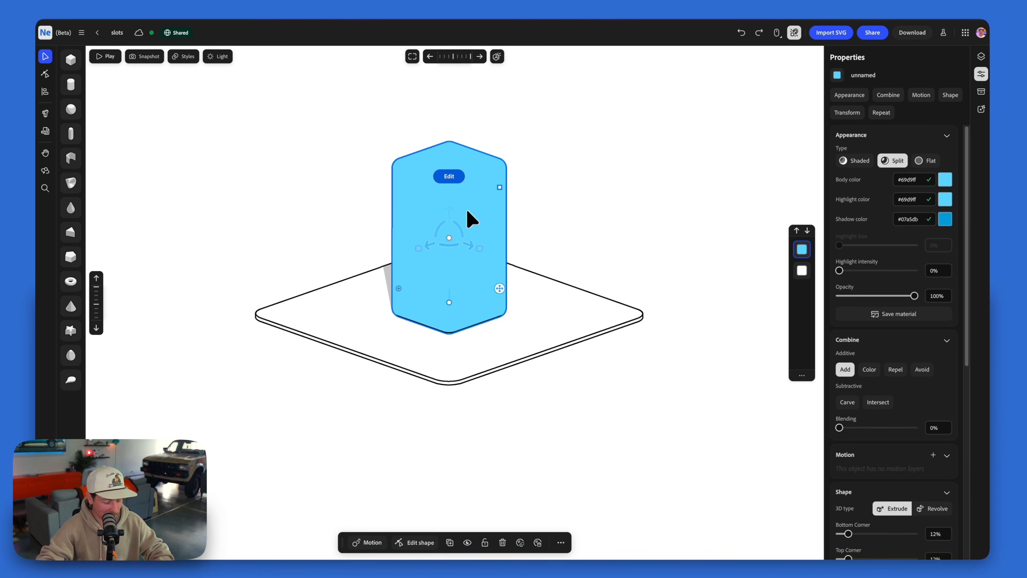
key(super+d)
drag(448, 188, 457, 292)
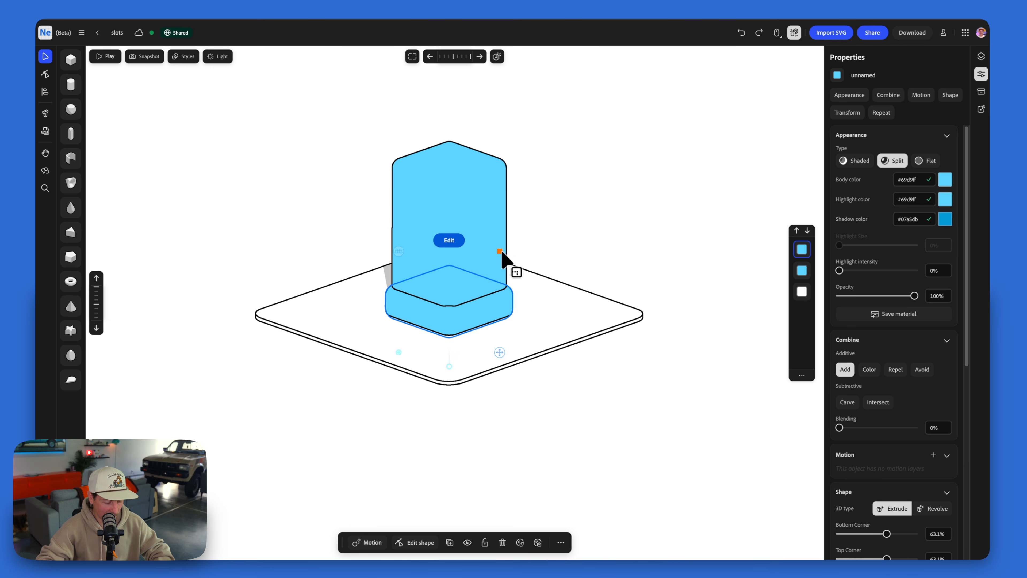
Step: Remove the rounding from the base's top and bottom corners, bringing both to 0%
double_click(467, 300)
drag(531, 296, 529, 260)
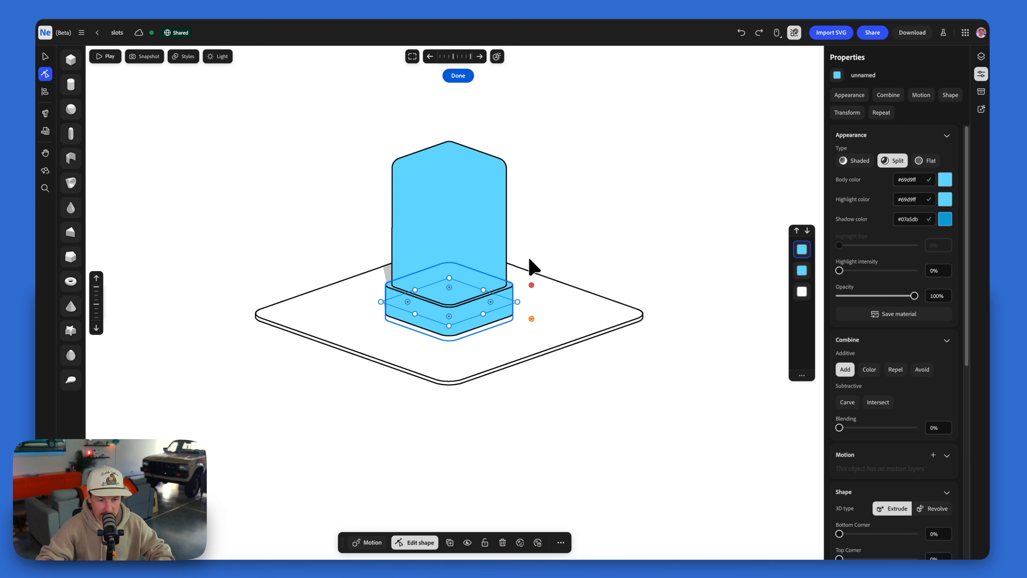
key(Escape)
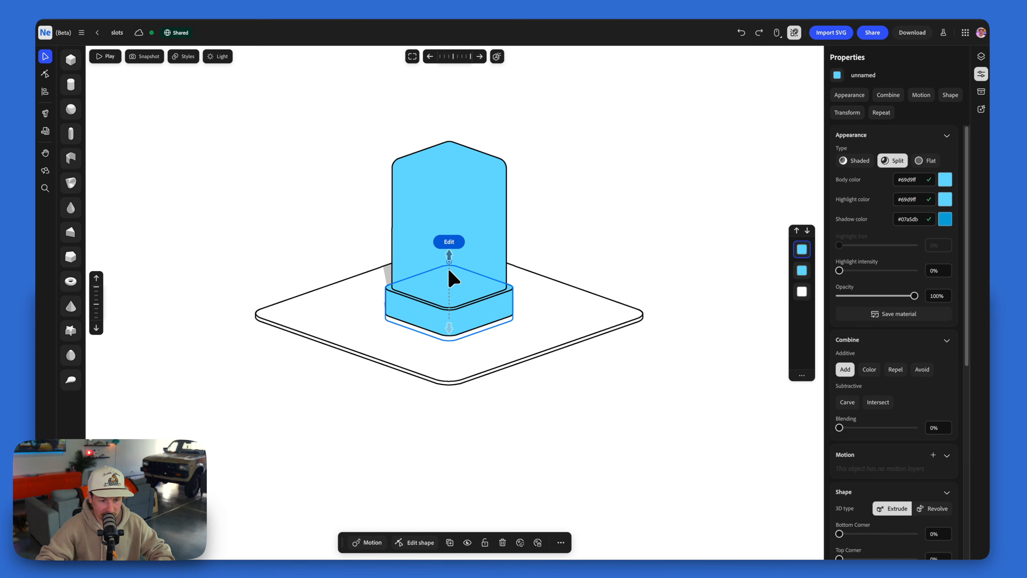
Step: Switch the low base to the Shaded appearance and recolor it amber, about #fabf41
click(857, 162)
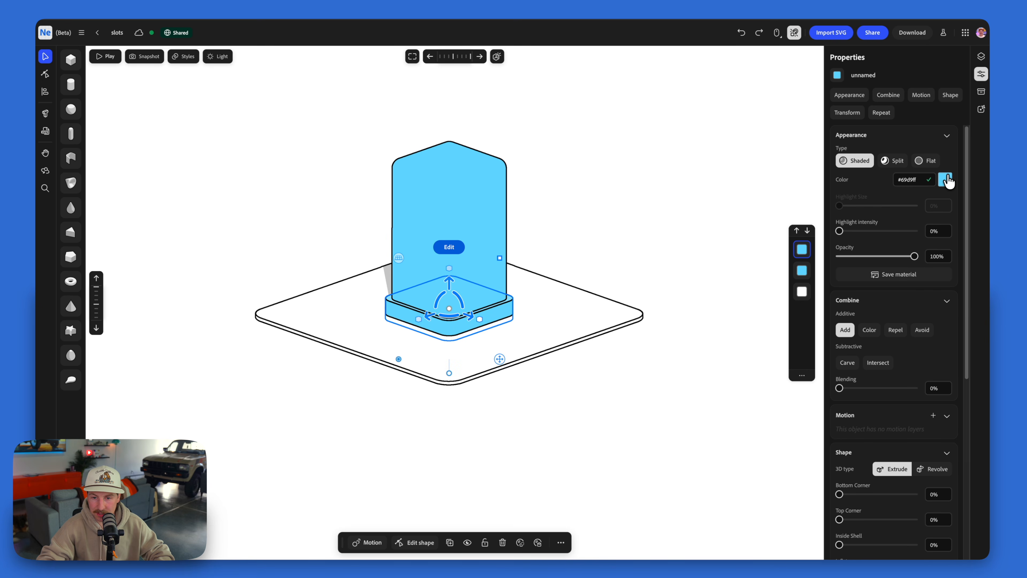
click(945, 181)
click(955, 270)
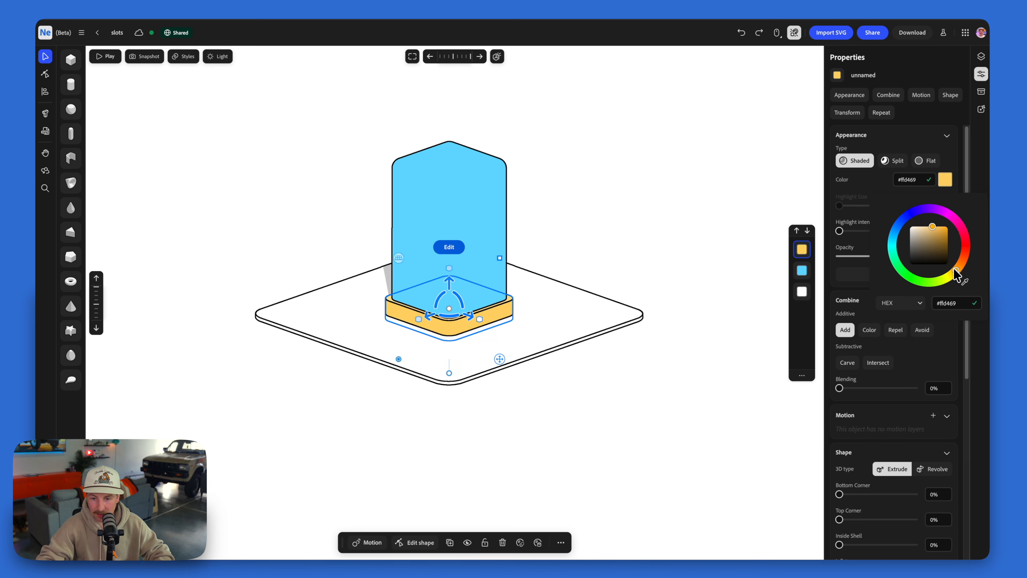
drag(933, 227, 939, 227)
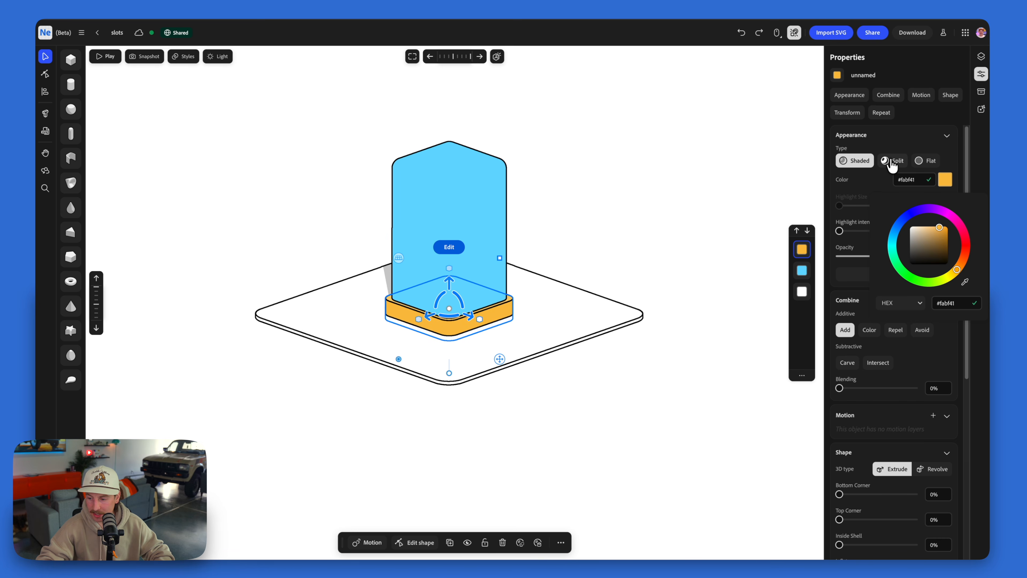
Step: Give the base the Split appearance, with body color #fabf41 copied to the highlight and a darker orange shadow, about #d07105
click(892, 161)
click(913, 180)
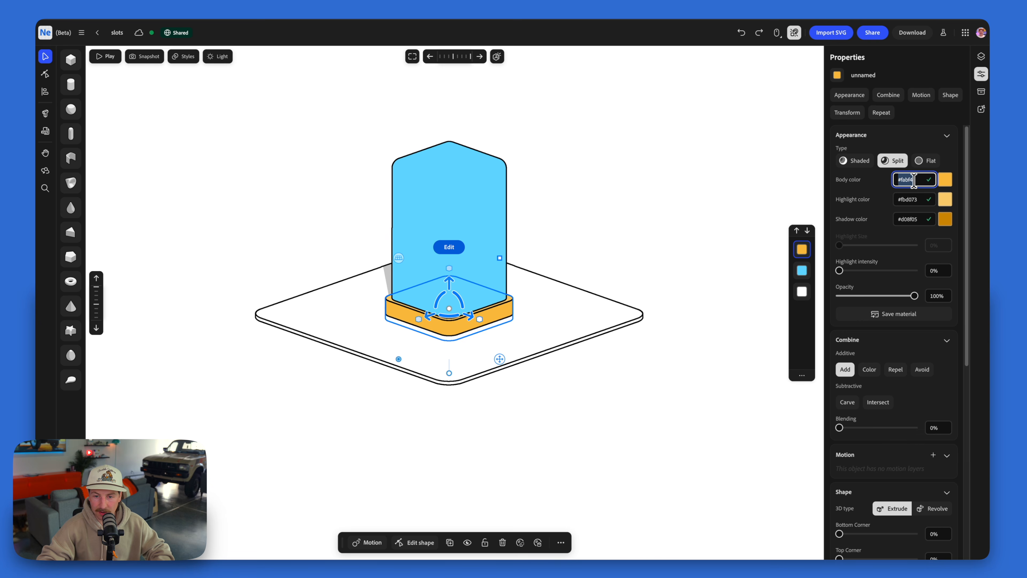
key(ctrl+c)
click(908, 200)
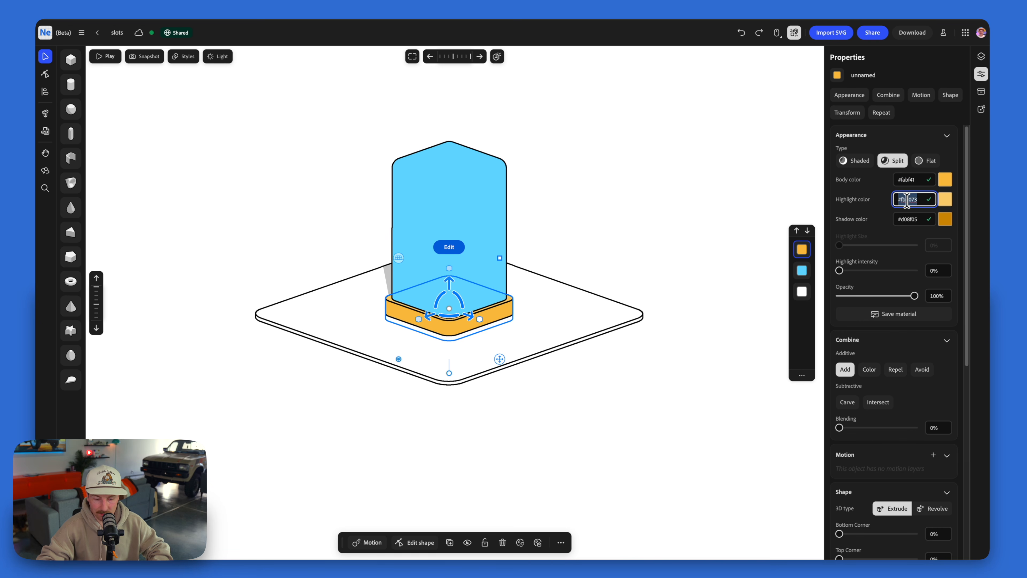
key(ctrl+v)
click(945, 219)
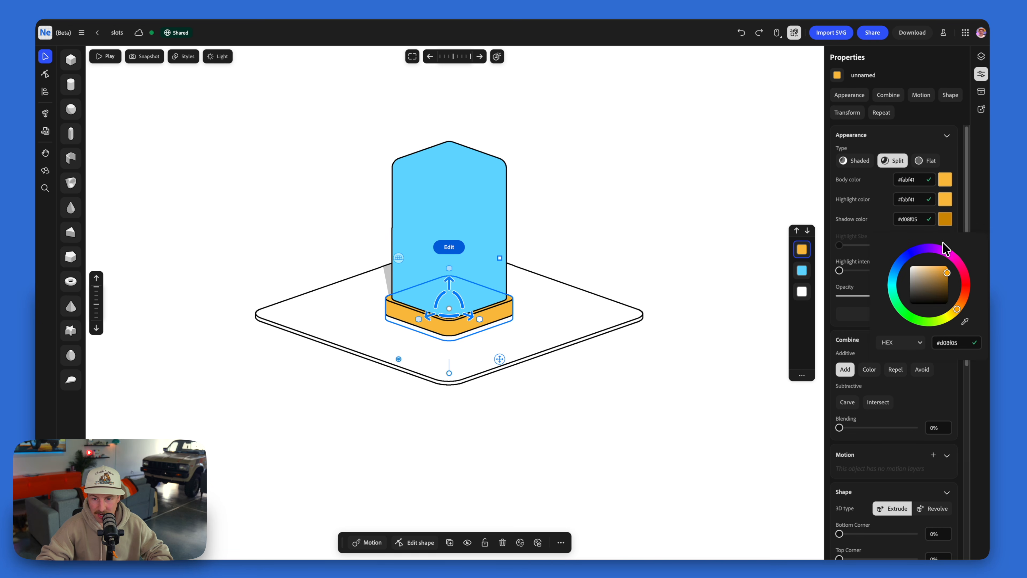
click(961, 306)
click(125, 108)
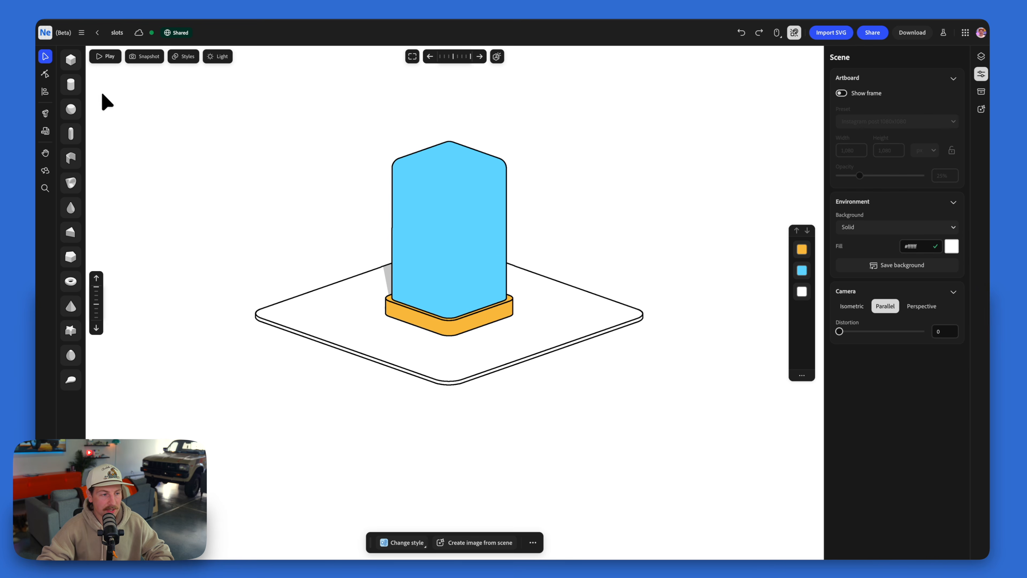
Step: Add a cylinder on the blue block's side face and sink it partly into the block so it forms a thin disc
click(70, 88)
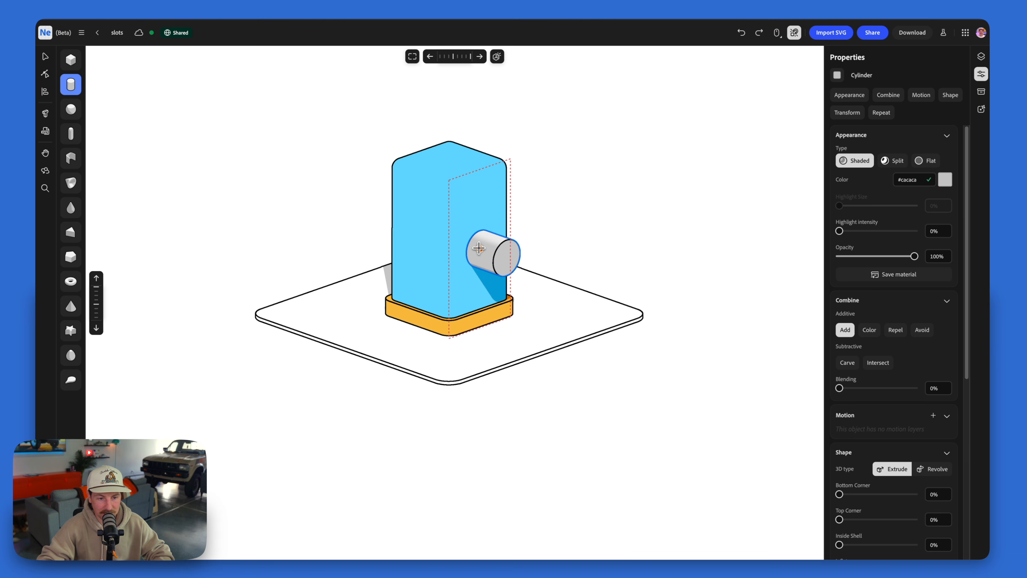
click(478, 247)
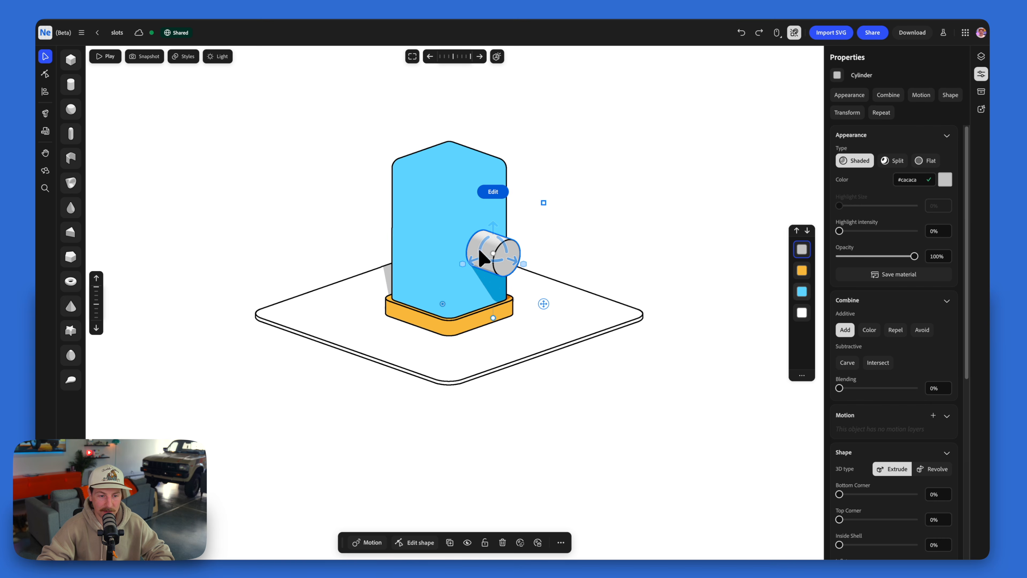
drag(512, 260, 494, 267)
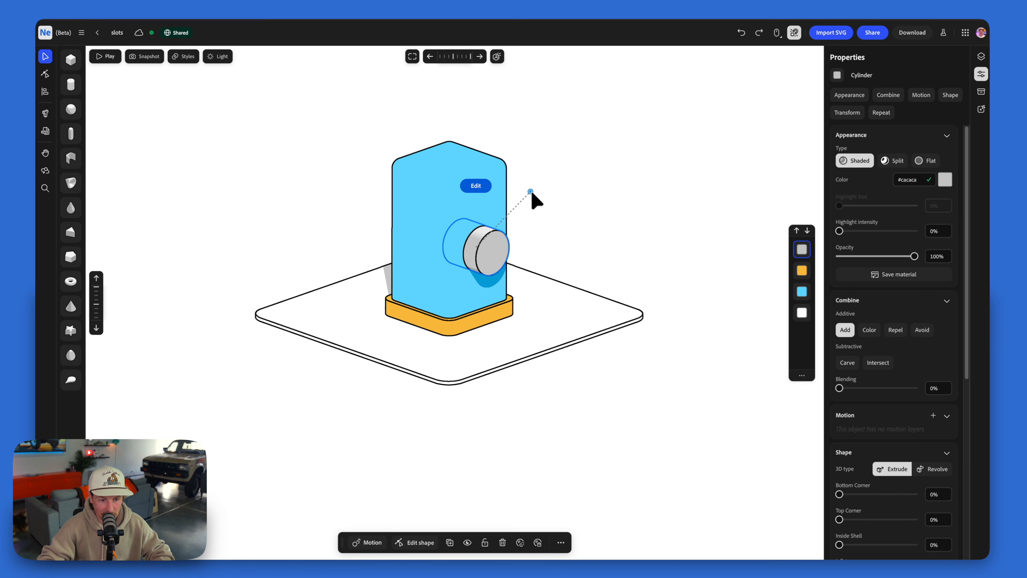
mouse_move(511, 261)
mouse_down()
mouse_move(481, 249)
mouse_move(498, 267)
mouse_move(507, 259)
mouse_up()
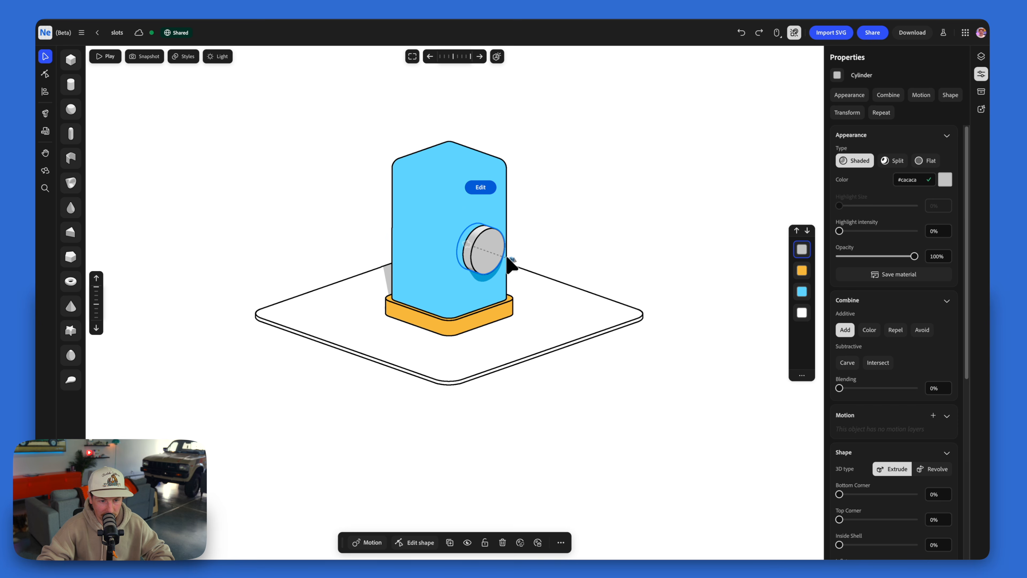
Step: Color the side disc pink in the Split appearance, with body and highlight #f5a4e7 and a dark magenta shadow, about #ba20a0
click(946, 179)
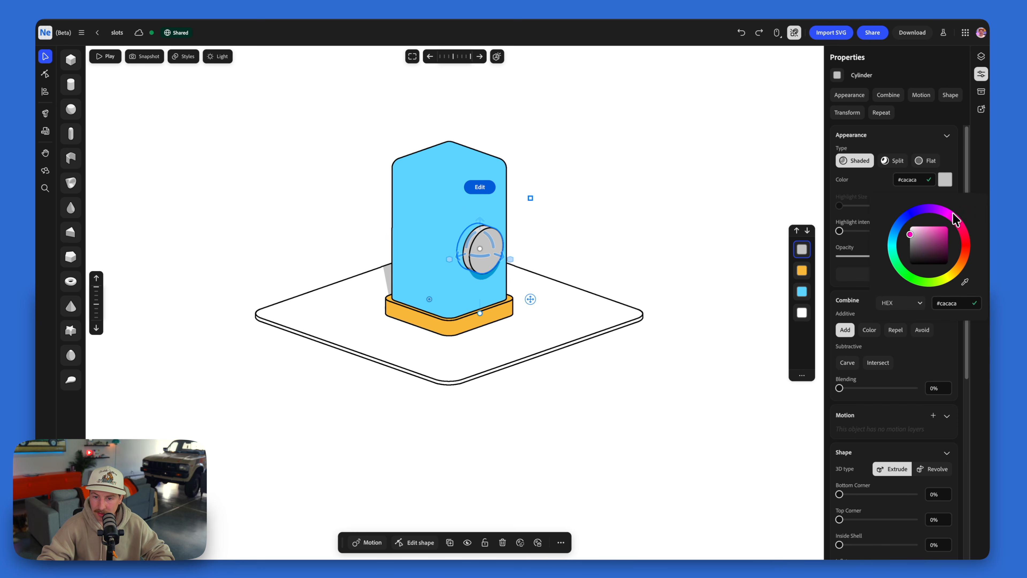
drag(927, 236, 922, 228)
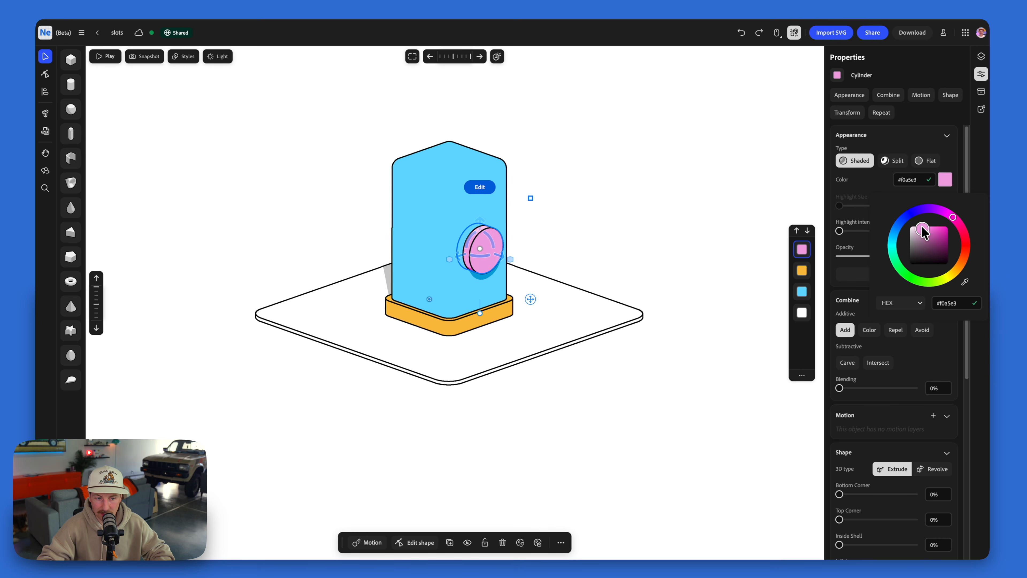
click(890, 161)
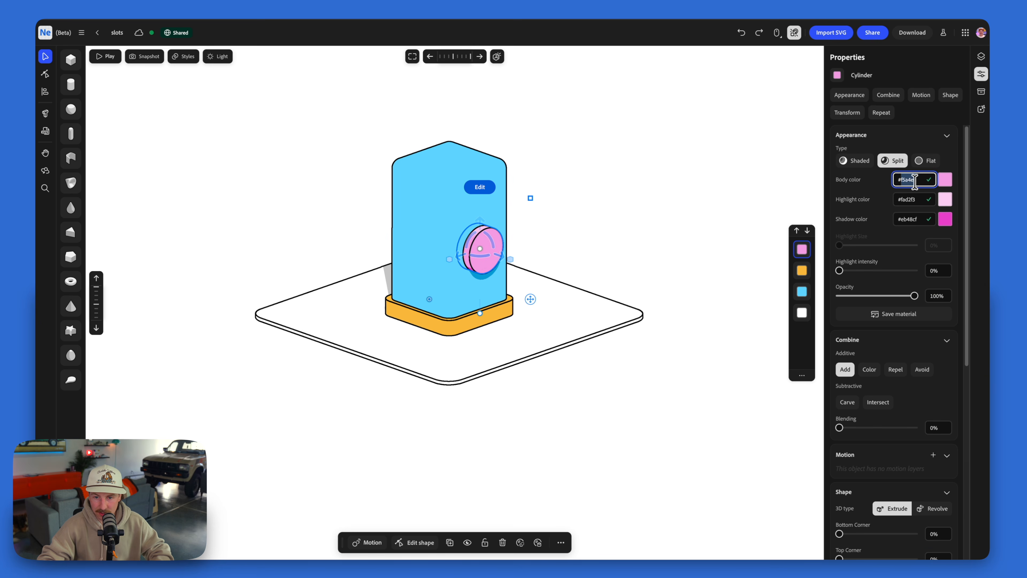
click(905, 199)
key(ctrl+a)
text(#f5a4e7)
click(945, 218)
drag(942, 277, 943, 274)
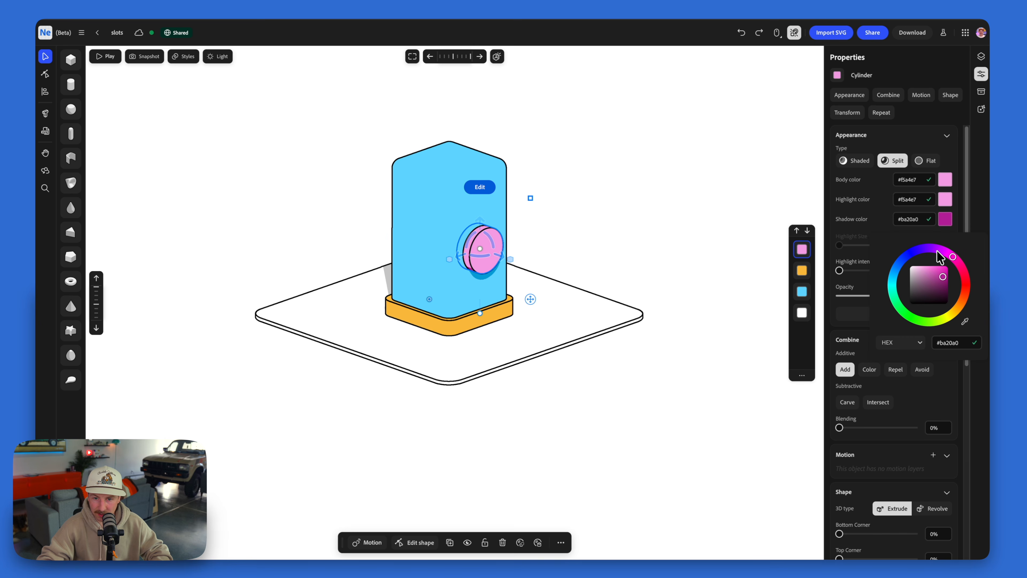
click(683, 211)
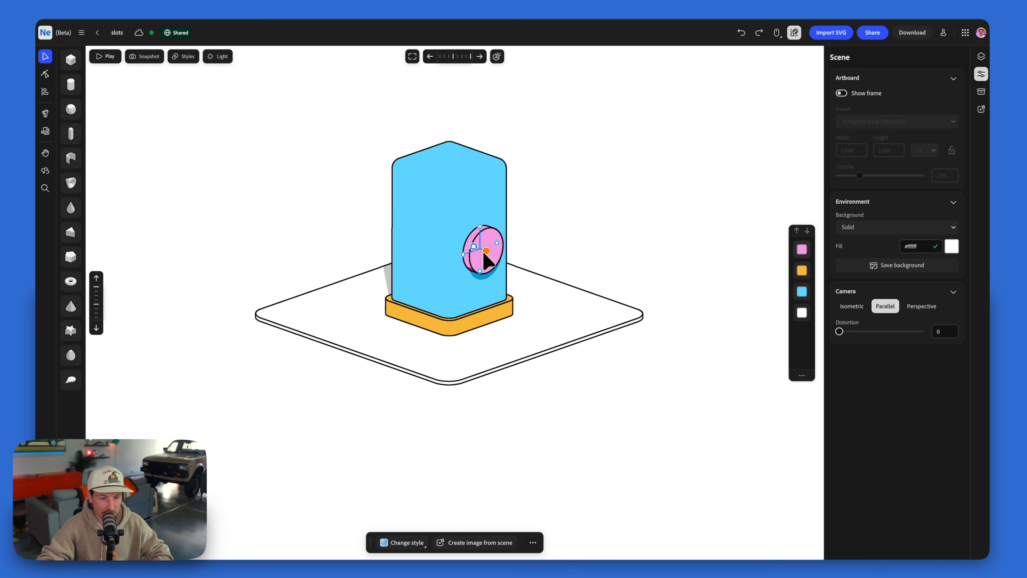
Step: Duplicate the pink disc, move the copy outward from the block and scale it down into a smaller hub
click(492, 265)
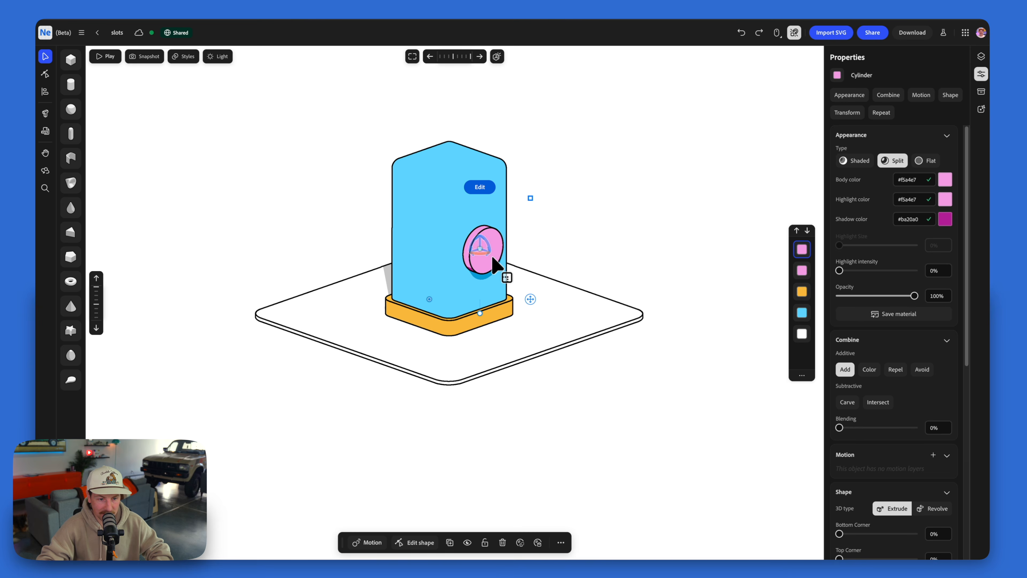
drag(501, 253, 511, 268)
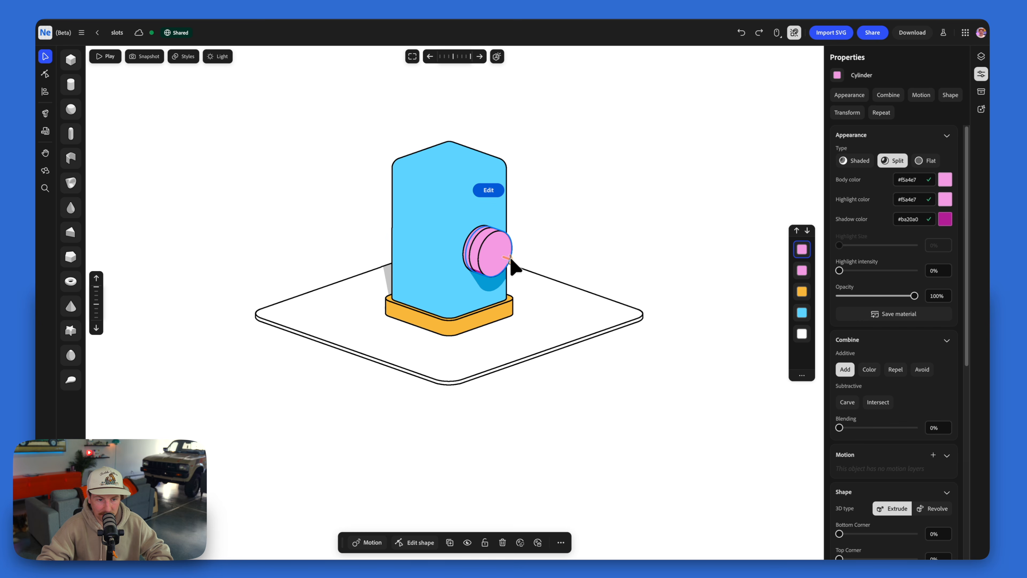
drag(535, 210, 505, 255)
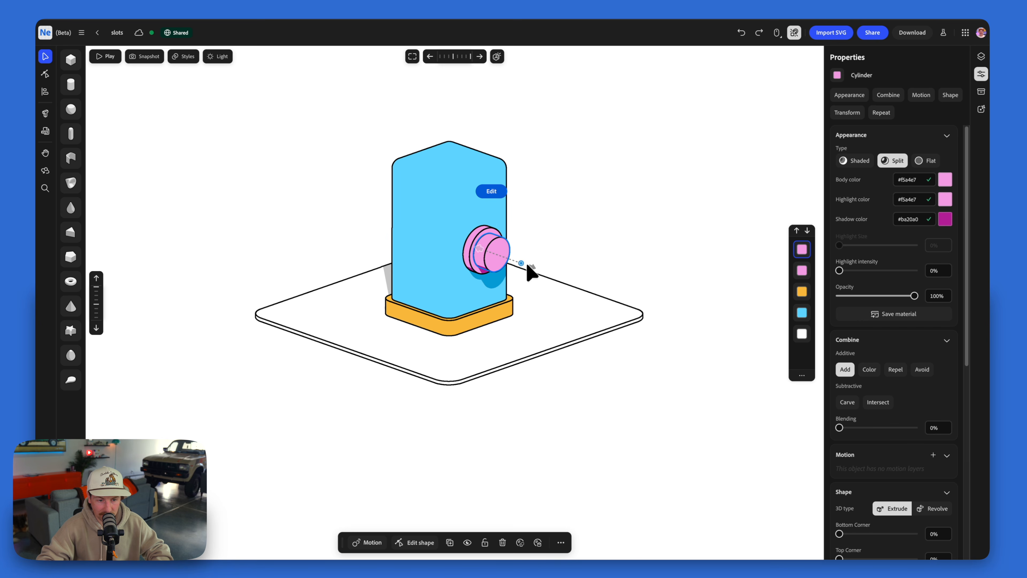
right_drag(560, 243, 541, 261)
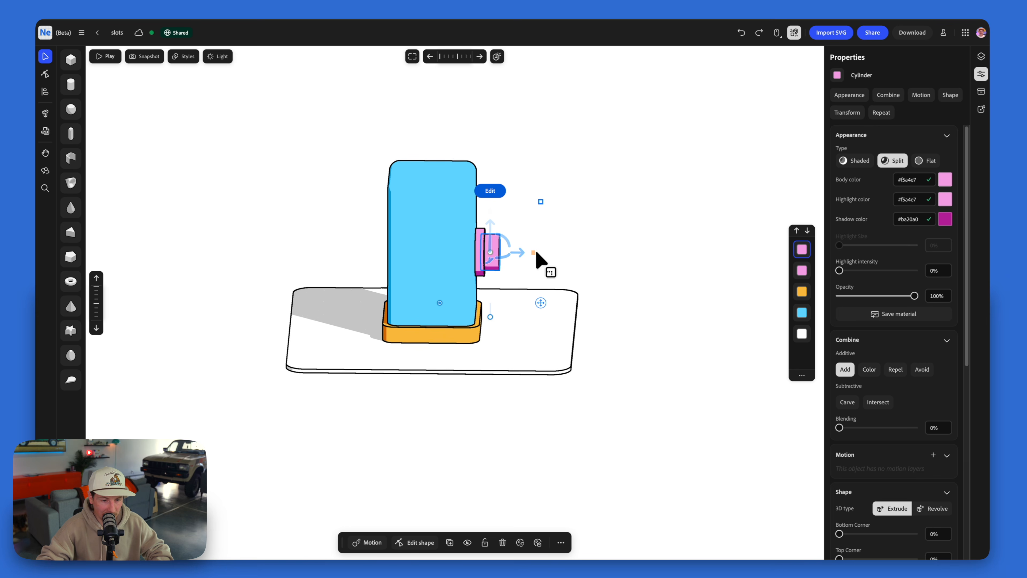
Step: Round the smaller pink hub's top and bottom corners to about 71.6%
key(Return)
drag(504, 272, 489, 273)
key(Escape)
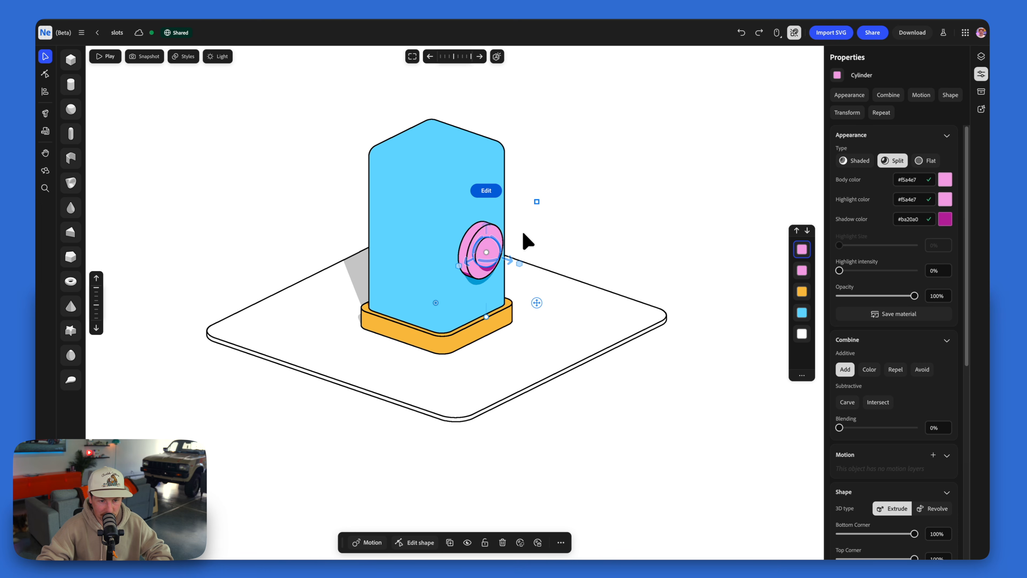
drag(569, 243, 486, 370)
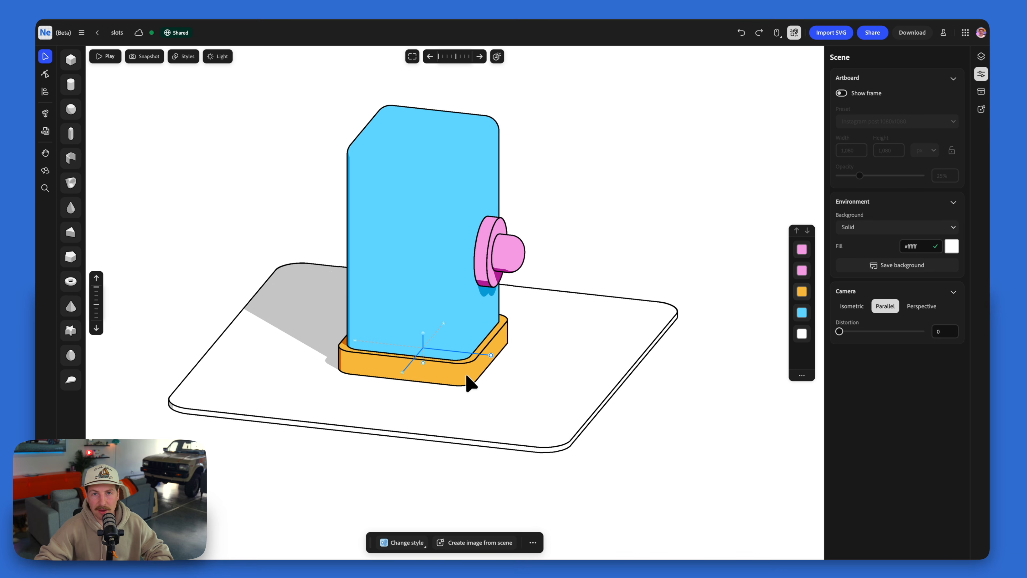
Step: Copy the amber base's material onto the smaller rounded hub
click(456, 380)
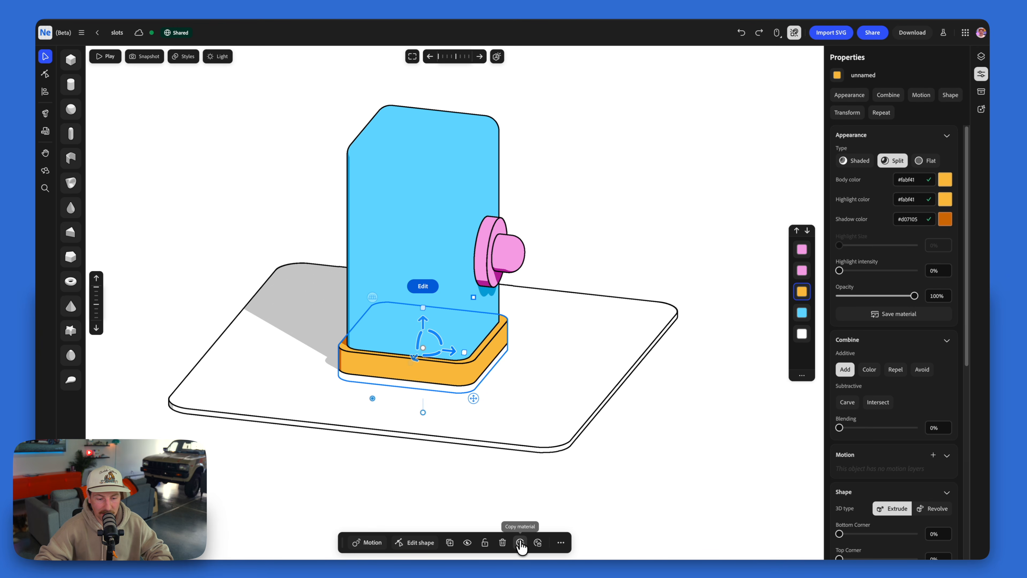
click(513, 264)
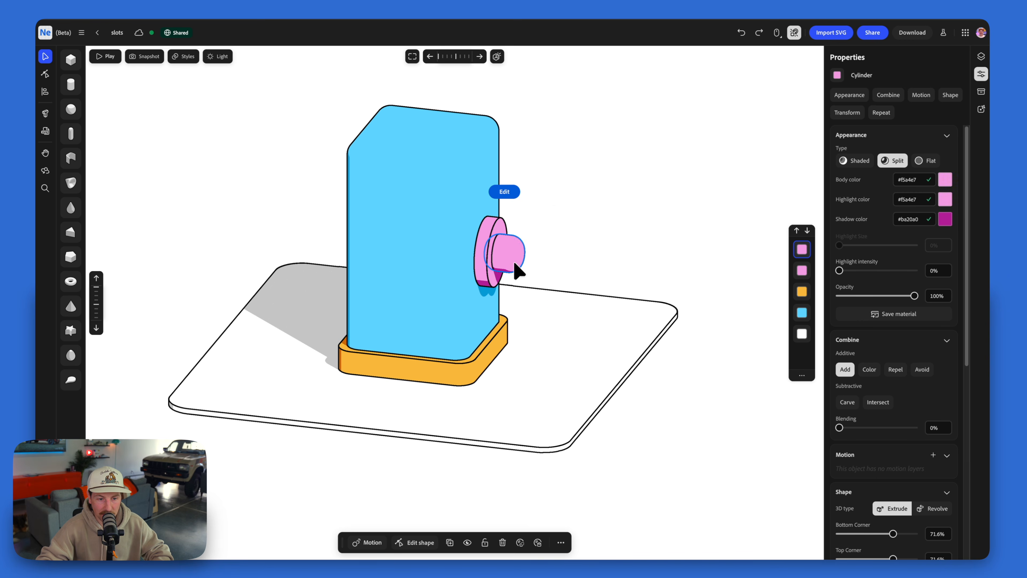
click(538, 543)
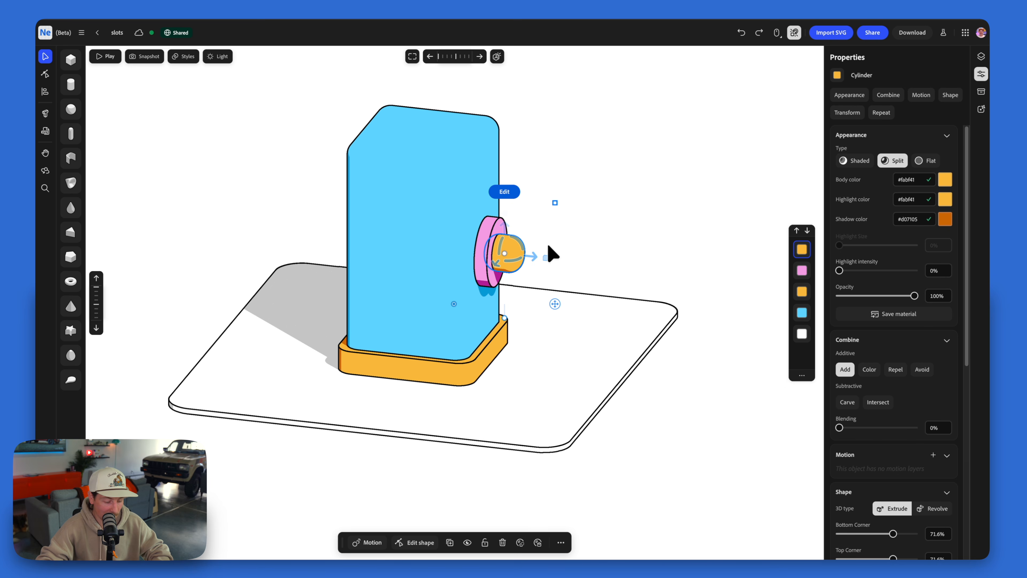
Step: Duplicate the amber hub, move the copy outward and shrink it into a small tip on the hub's end
key(super+d)
drag(531, 256, 541, 257)
drag(564, 203, 551, 219)
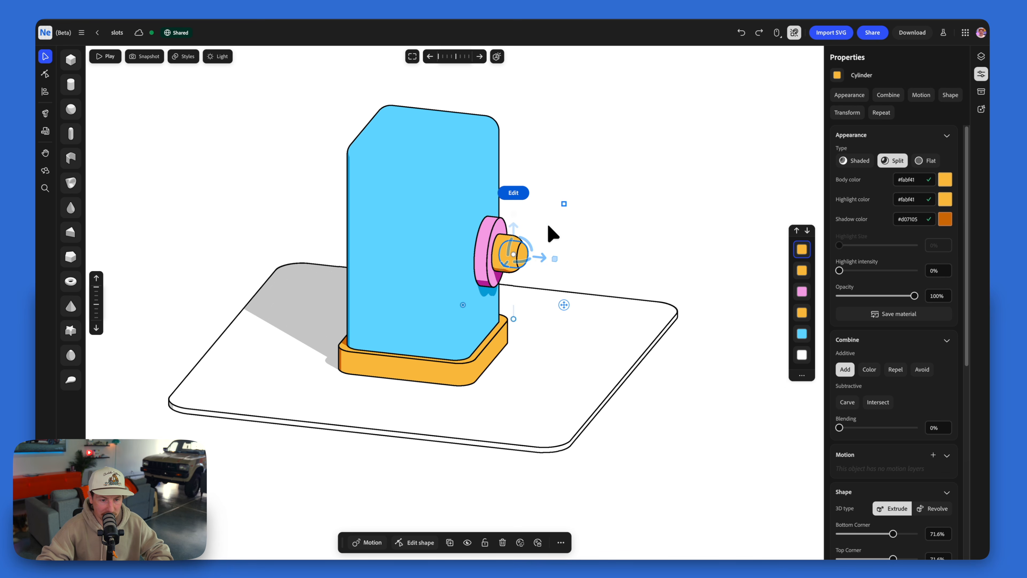
drag(539, 260, 544, 260)
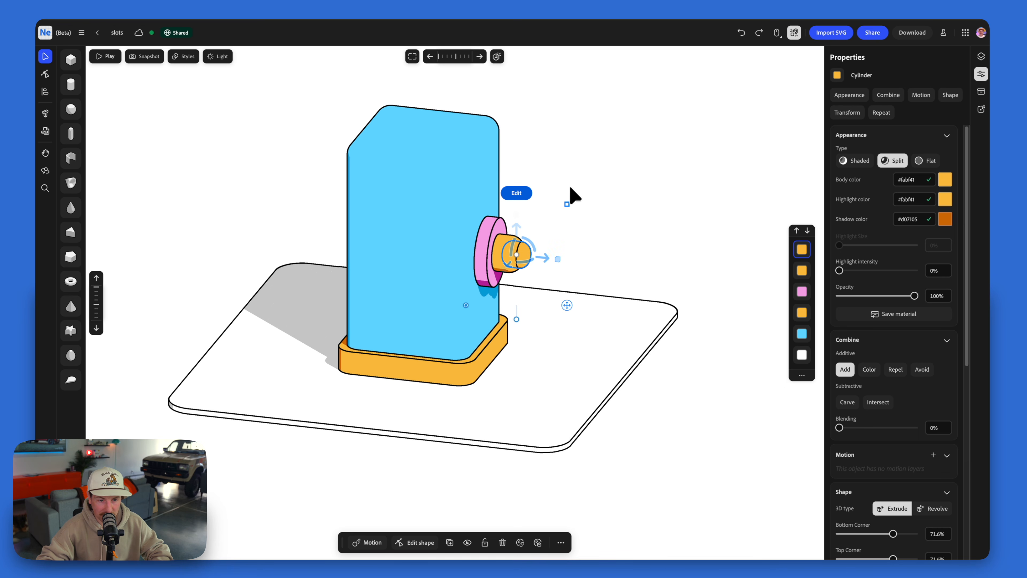
drag(567, 203, 559, 211)
Step: Copy the large pink disc's material onto the small tip at the end of the hub
click(493, 253)
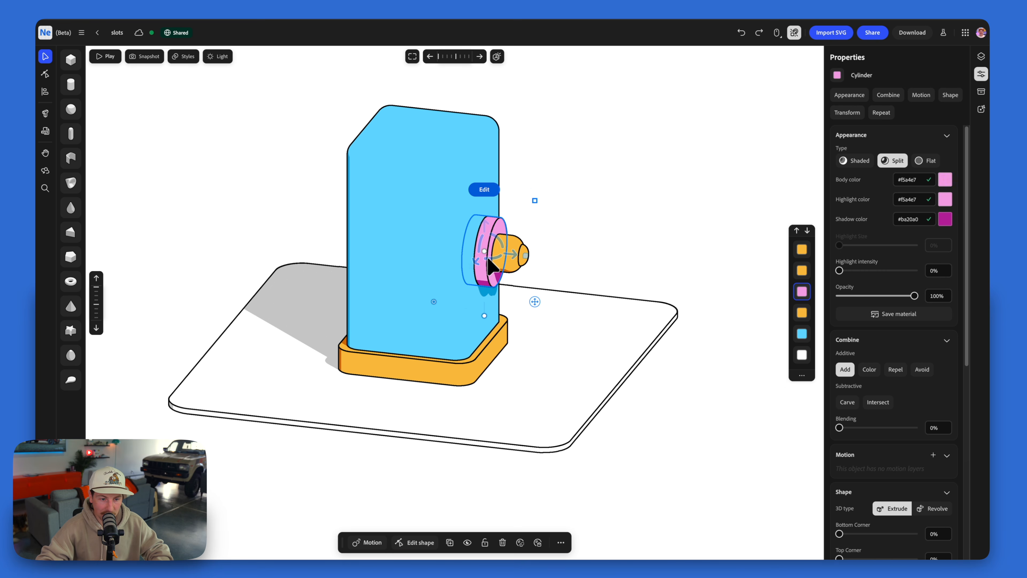
click(517, 544)
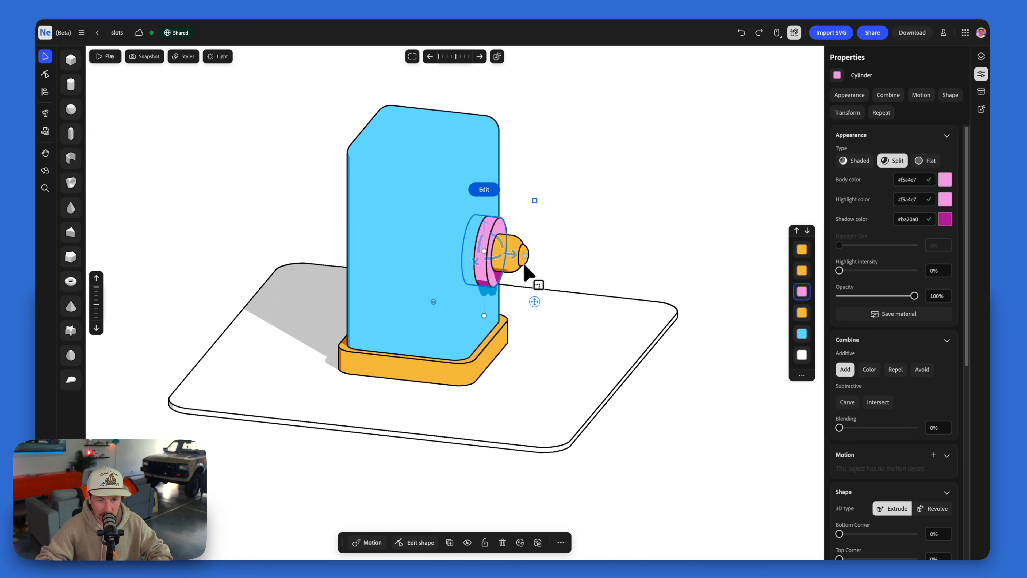
drag(551, 264, 598, 261)
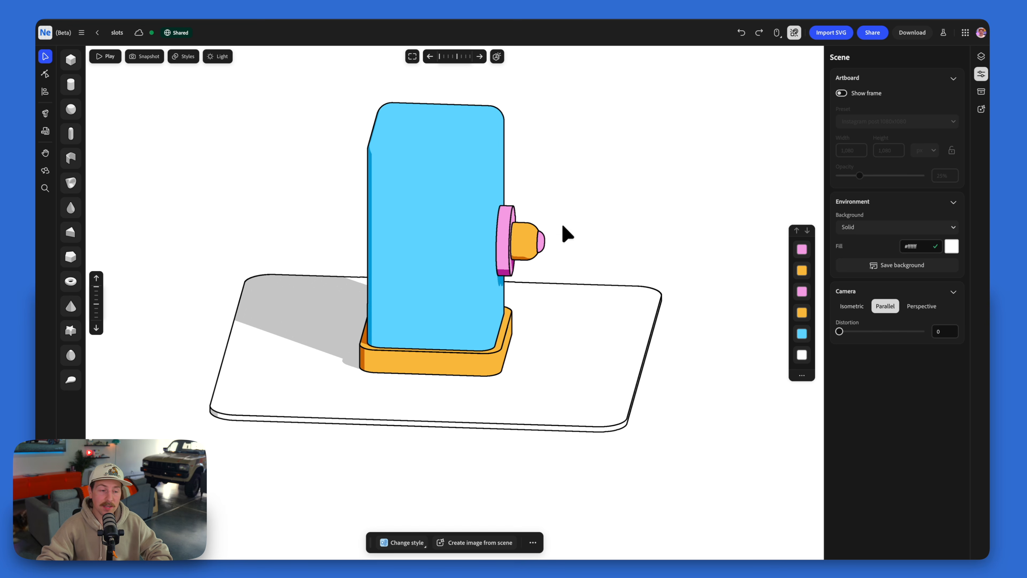
Step: Add a small upright cylinder on top of the amber hub and stretch it upward into a tall, thin rod
drag(423, 190, 521, 223)
drag(571, 148, 523, 173)
right_drag(530, 206, 439, 253)
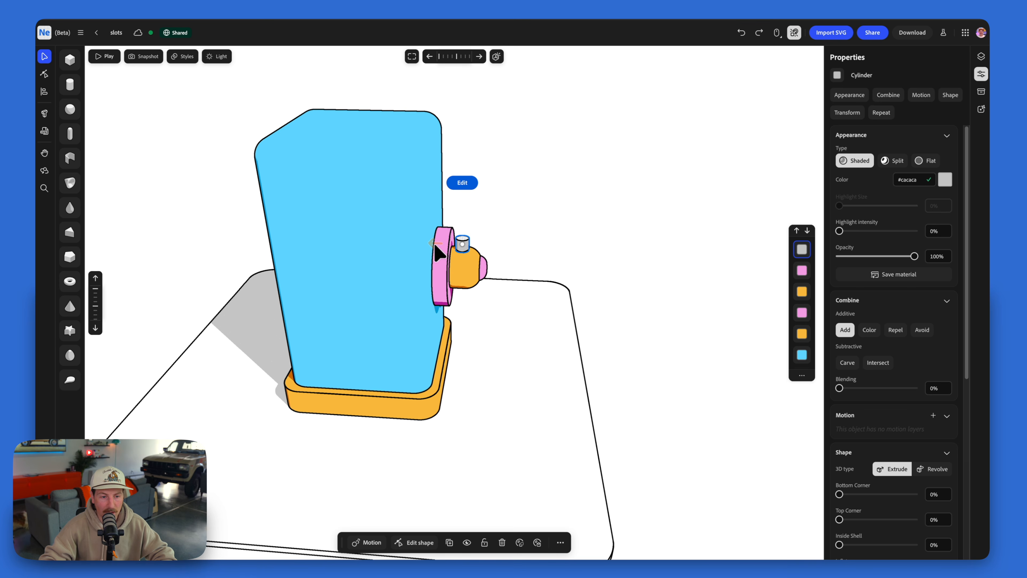
drag(465, 205, 464, 25)
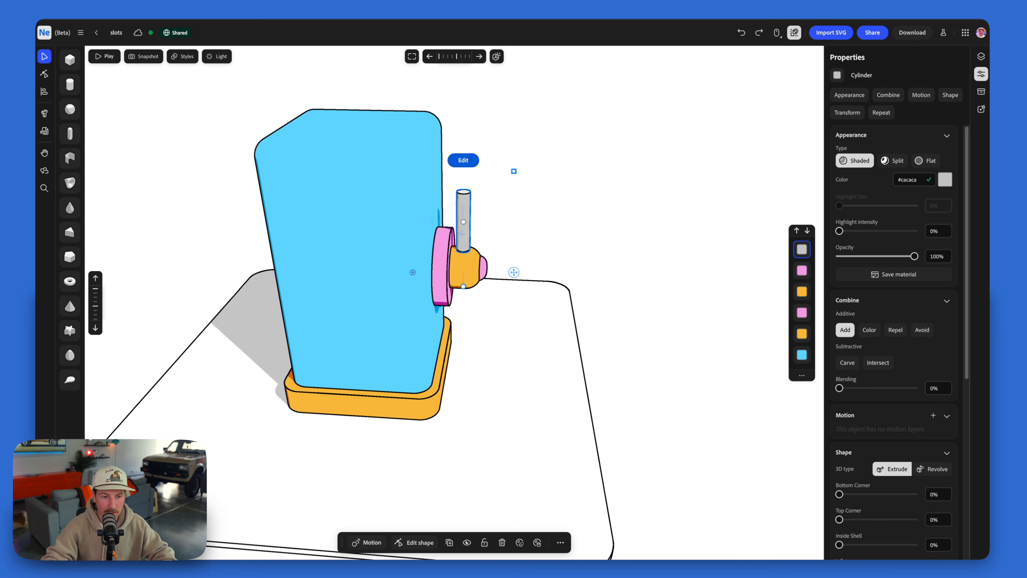
drag(522, 169, 463, 190)
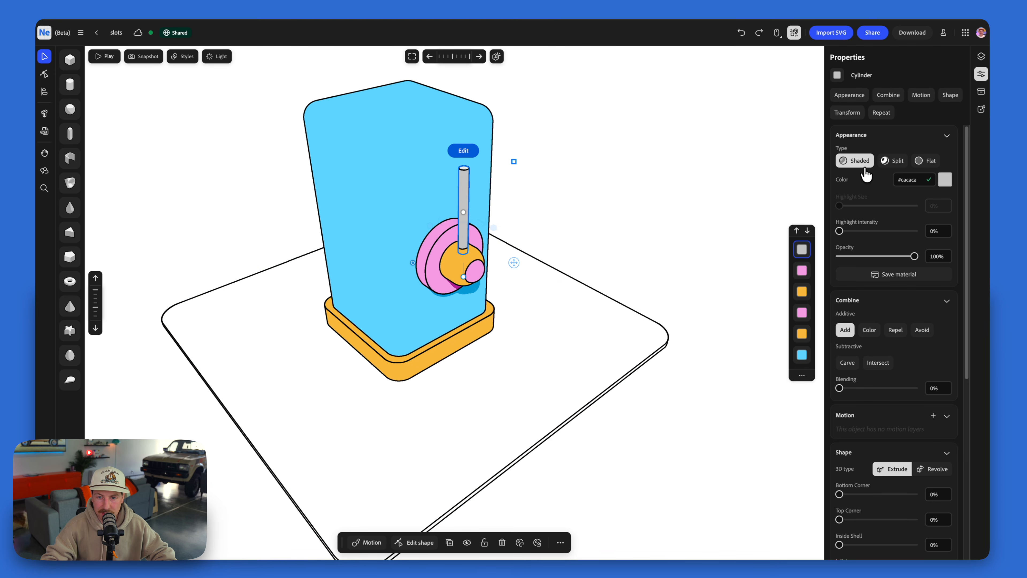
Step: Give the thin rod a Split material with white body and highlight colors and a #f5a4e7 shadow color matching the pink disc
click(945, 180)
click(894, 161)
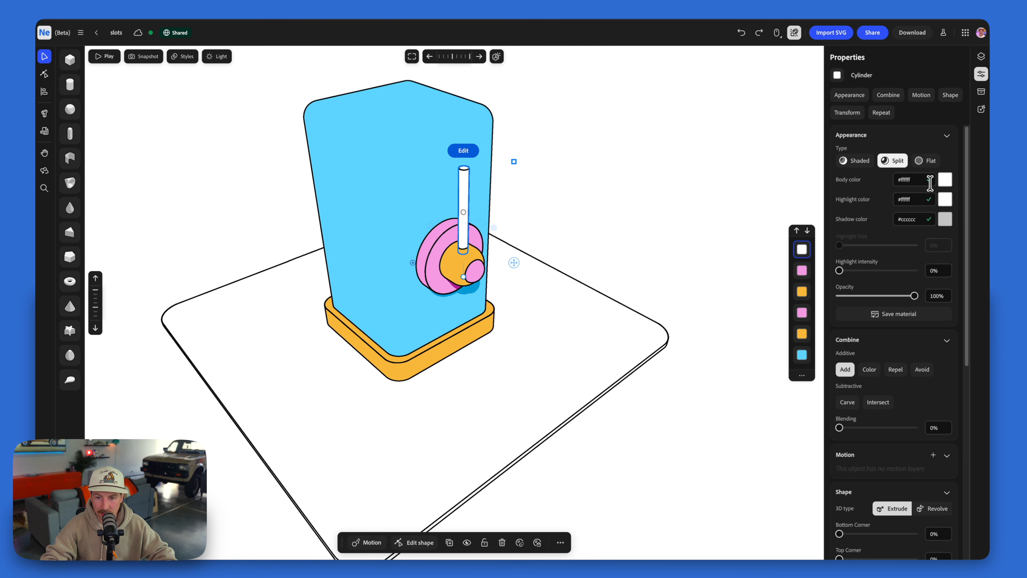
click(946, 219)
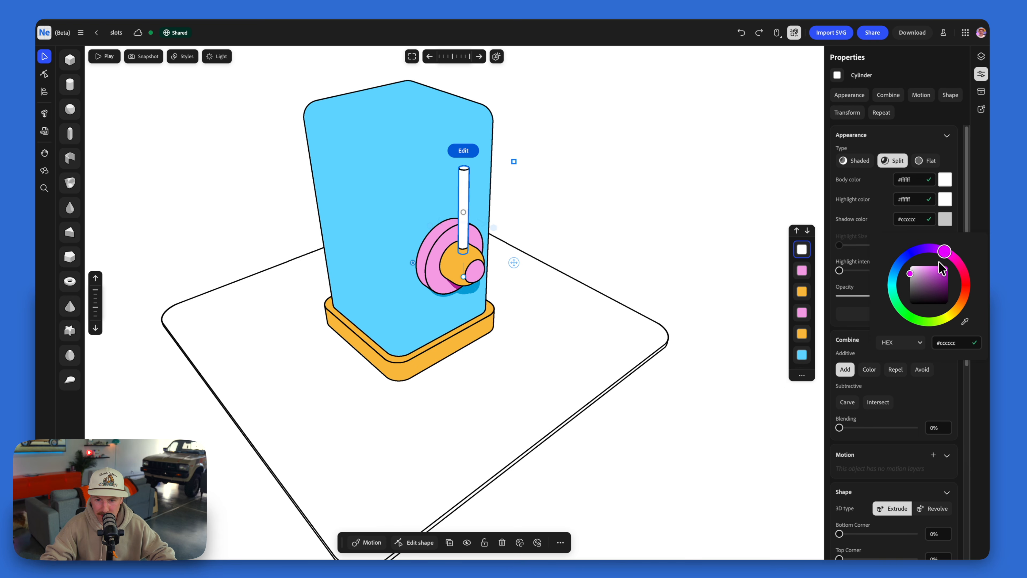
click(933, 272)
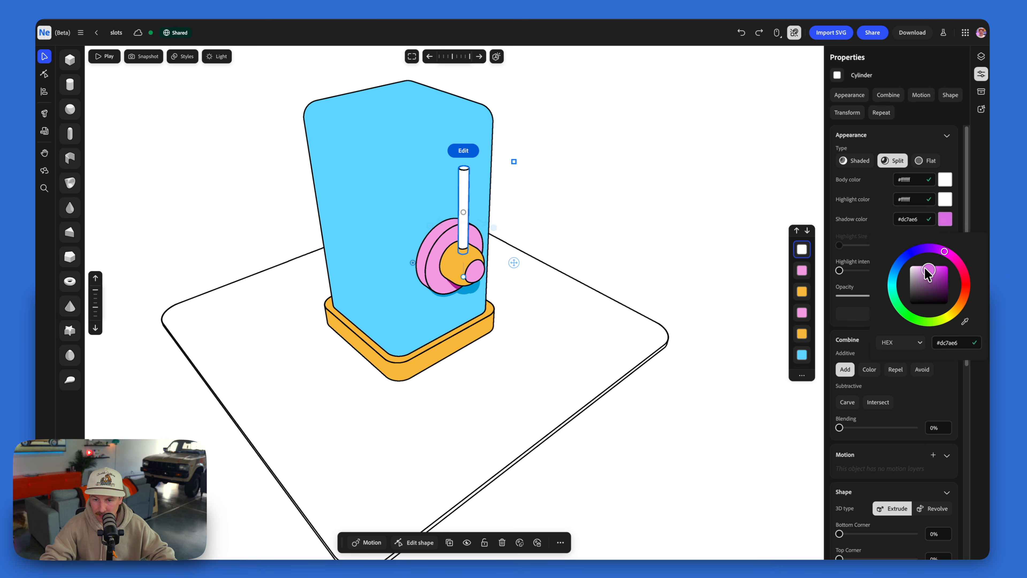
drag(922, 268, 925, 271)
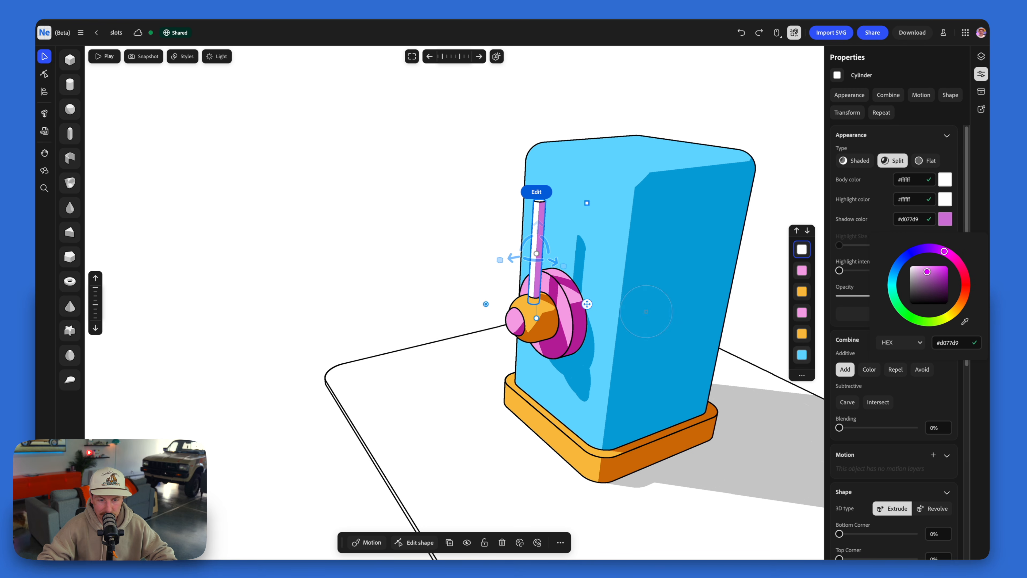
click(561, 319)
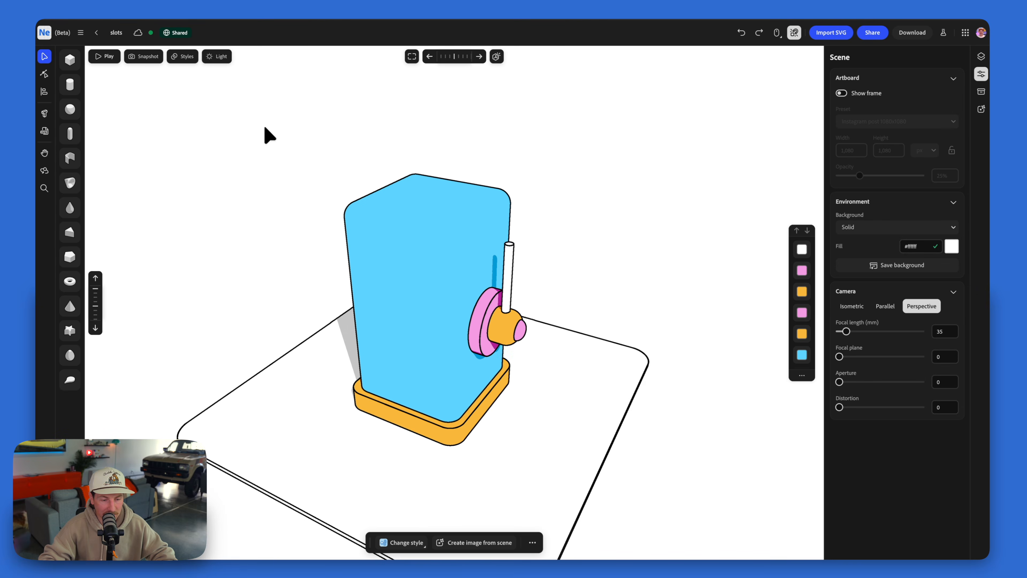
Step: Add a sphere and place it as a small ball knob on top of the white rod
click(69, 110)
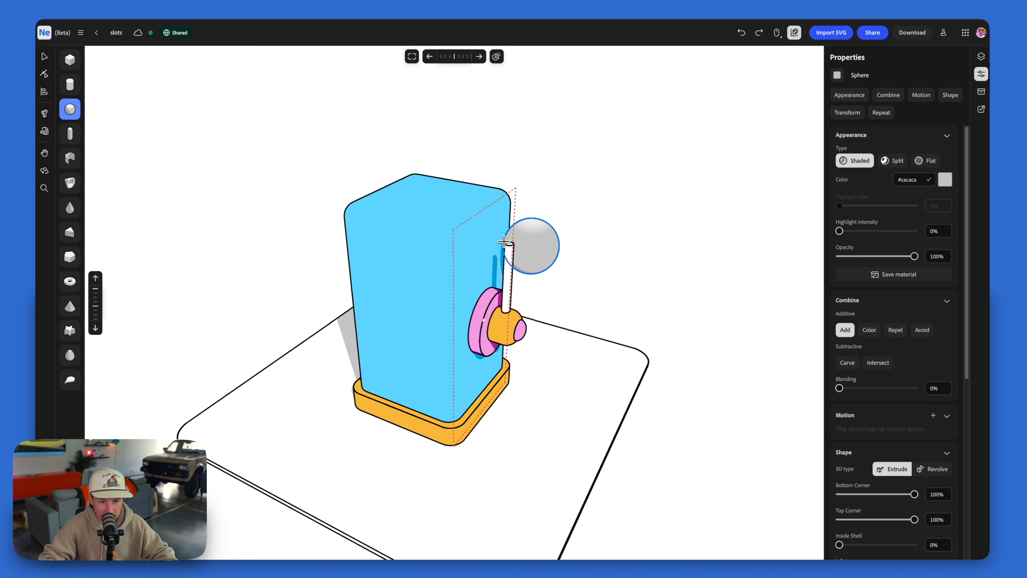
click(510, 218)
drag(521, 202, 583, 297)
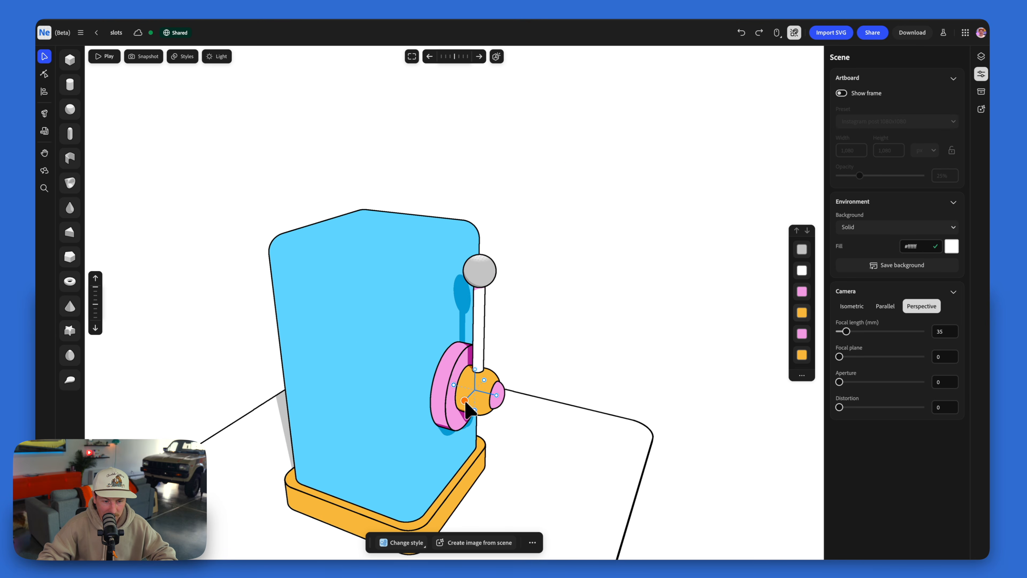
Step: Copy the amber hub's material onto the ball knob on top of the rod
click(470, 399)
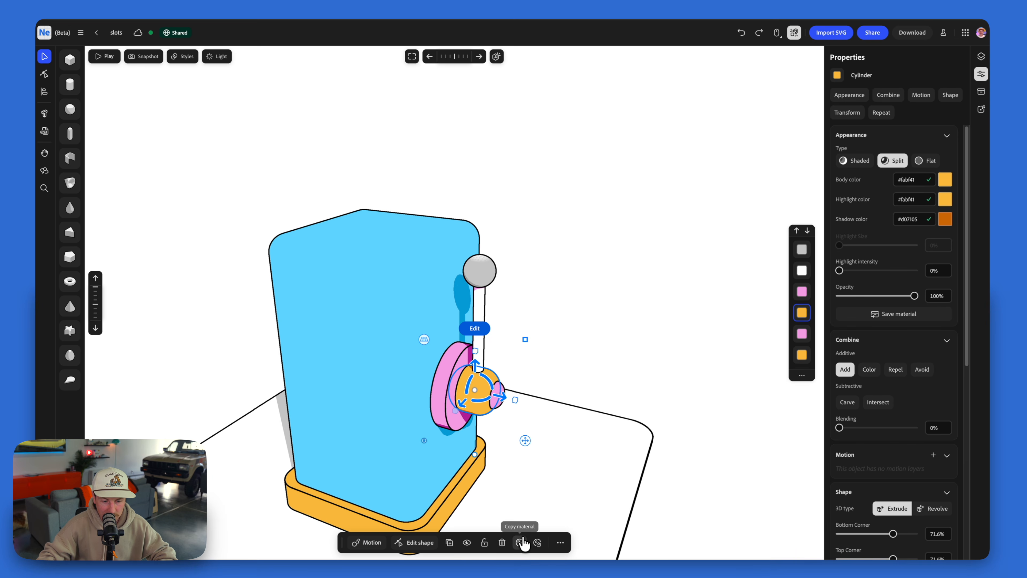
click(481, 281)
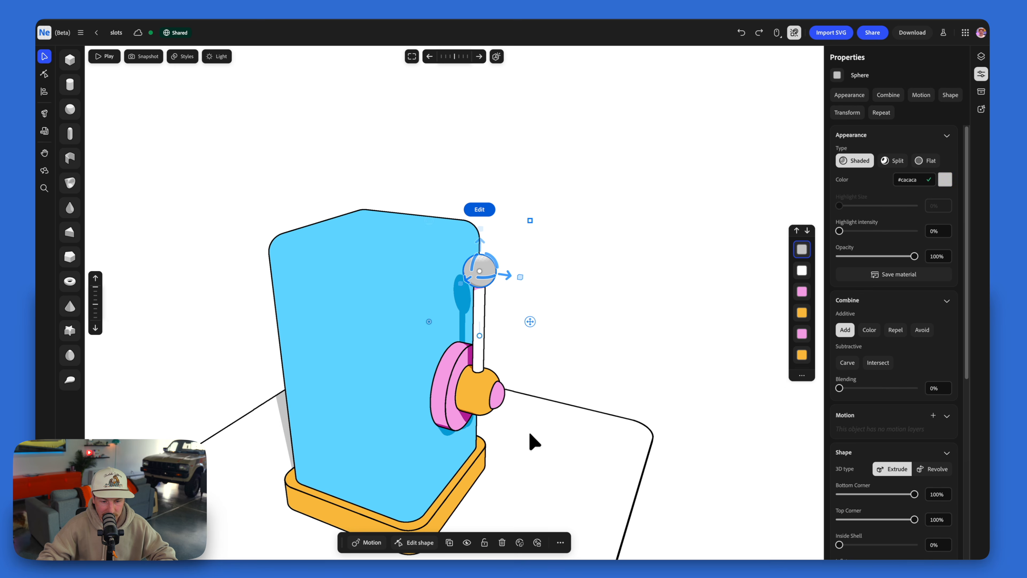
click(539, 541)
drag(566, 360, 579, 251)
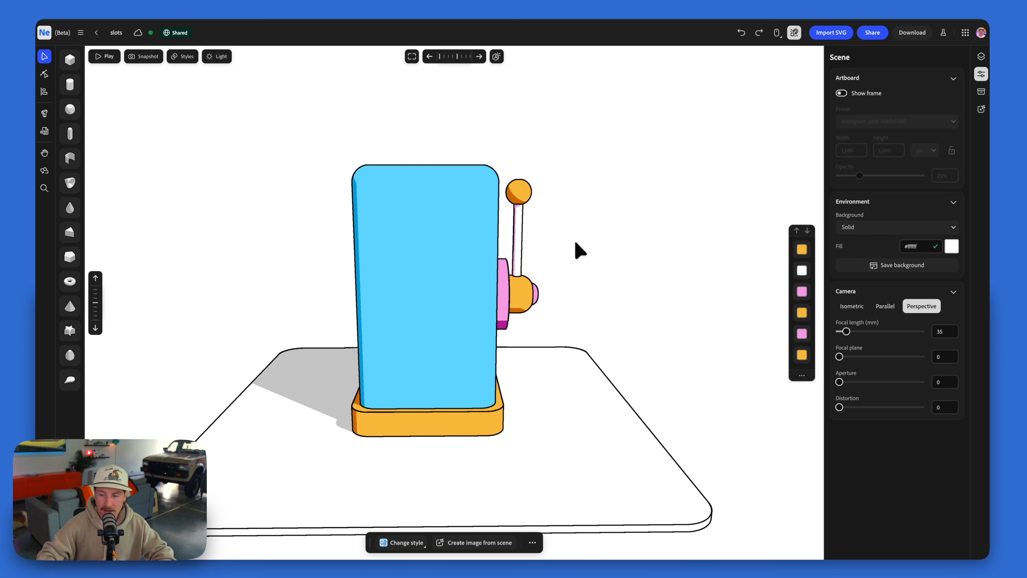
Step: Add a cylinder lying on its side across the front face of the blue body as a slot reel
drag(582, 248, 562, 239)
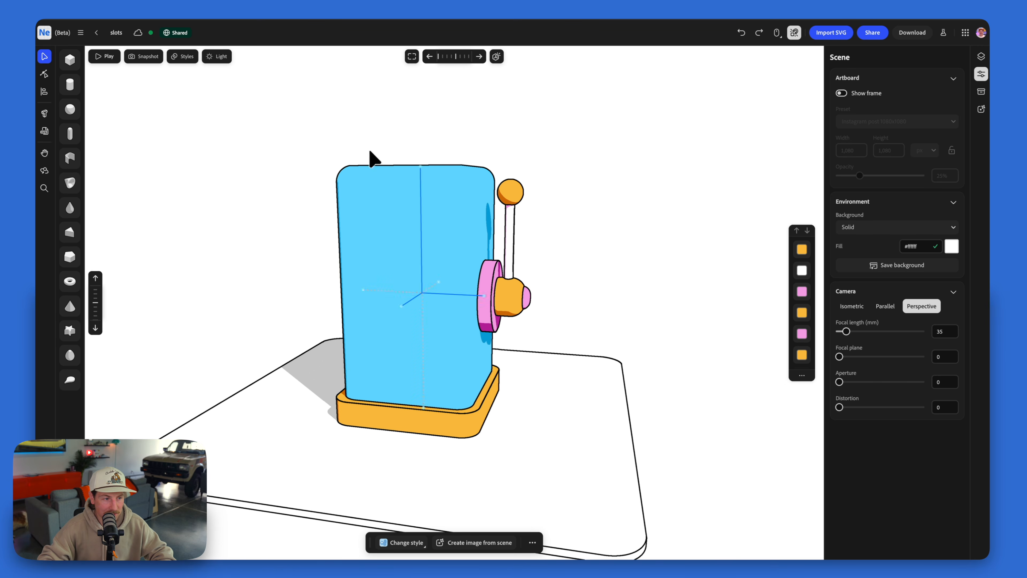
drag(225, 158, 396, 329)
middle_drag(396, 328, 372, 324)
drag(356, 323, 386, 313)
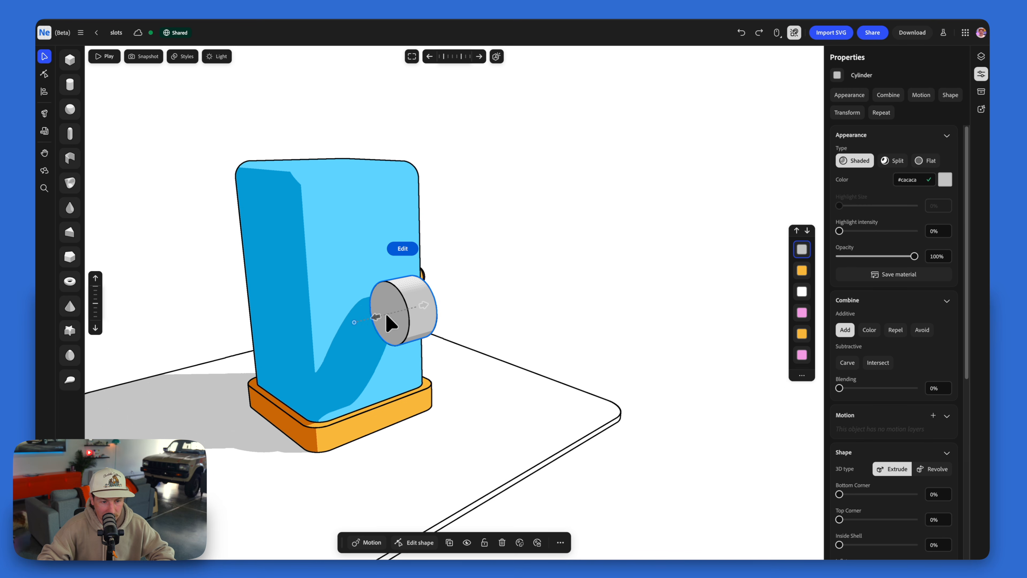
Step: Copy the rod's white-and-pink material onto the reel cylinder on the body's front
middle_drag(390, 305, 484, 255)
click(475, 243)
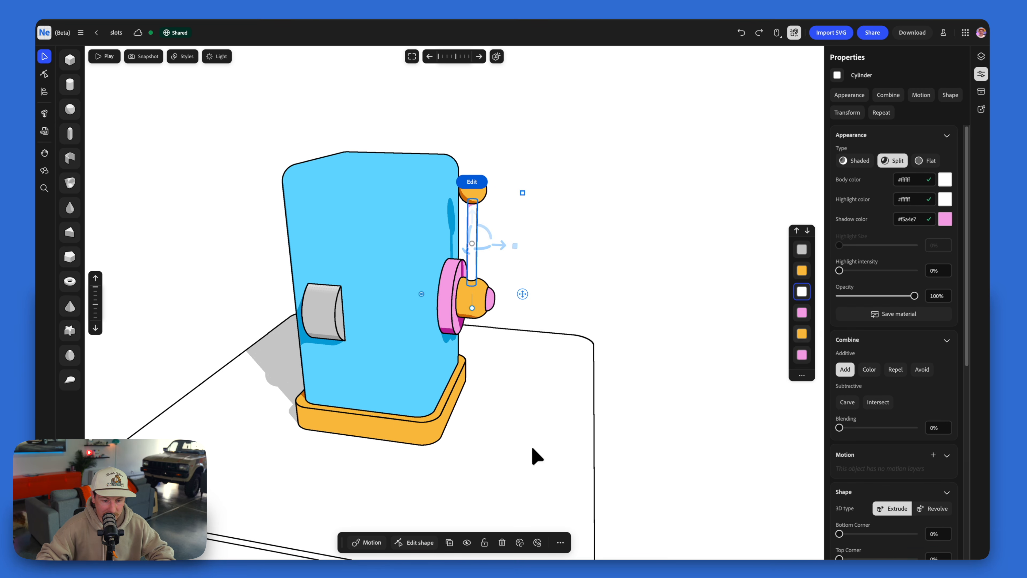
click(307, 304)
click(537, 542)
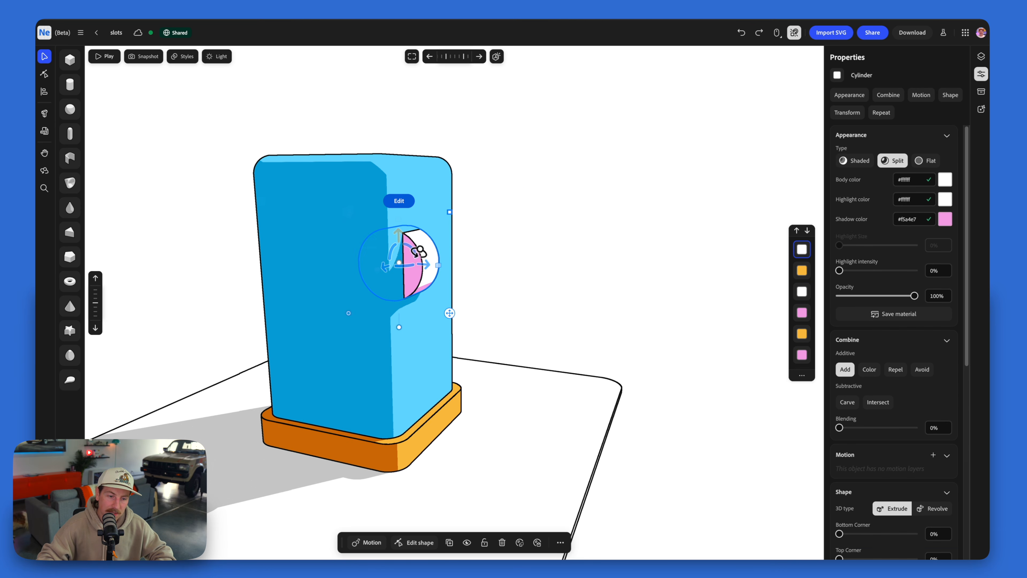
Step: Move the reel cylinder out of the blue body into the open space beside it
drag(420, 263, 630, 289)
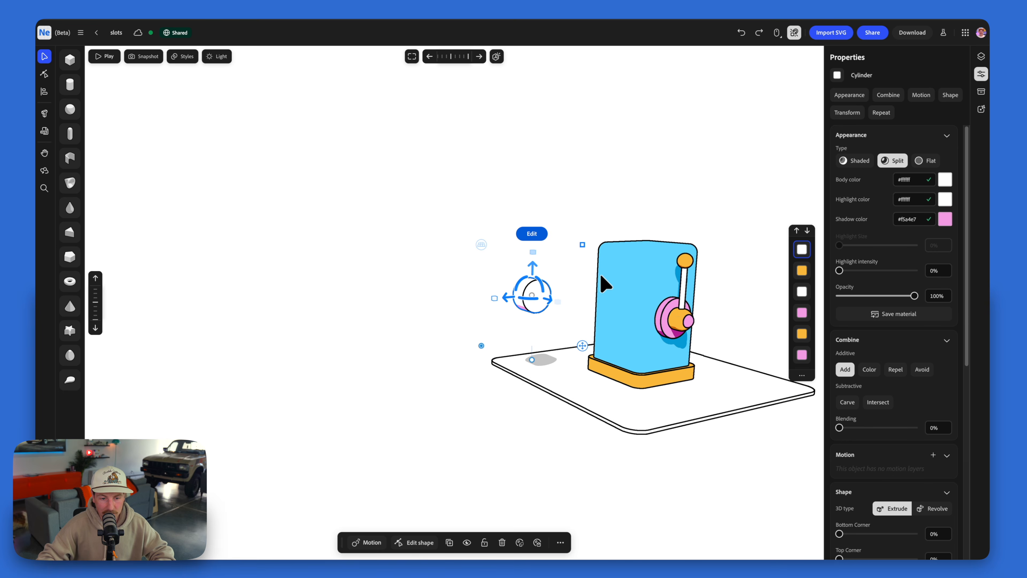
click(605, 284)
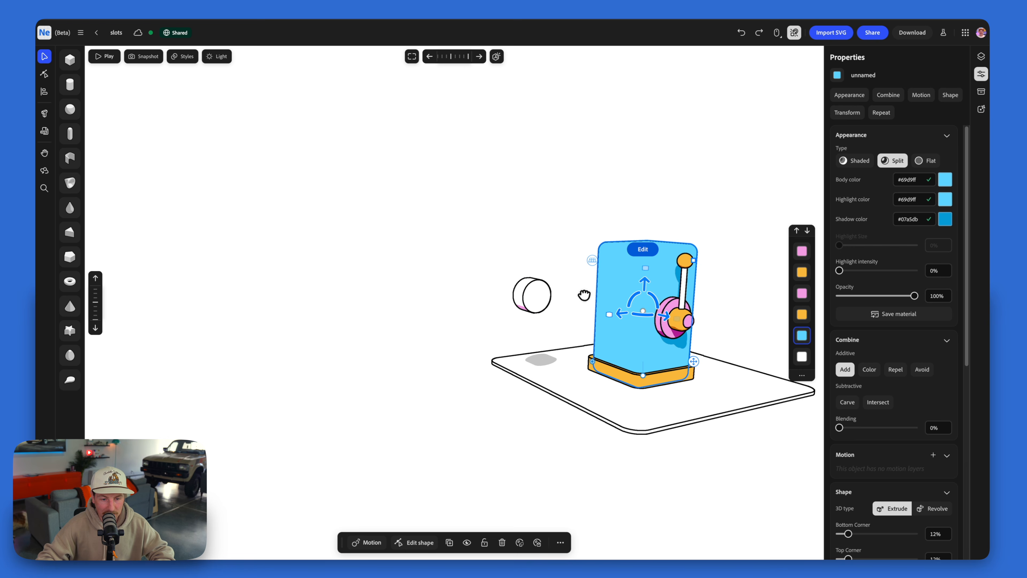
drag(584, 295, 566, 299)
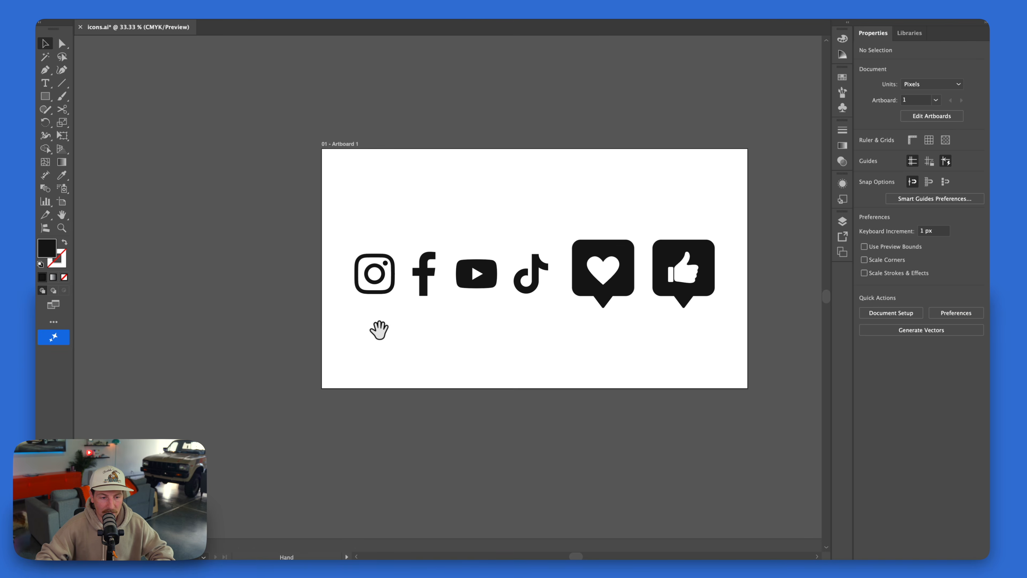
Step: Switch to Illustrator, copy the Instagram icon from icons.ai and paste it into the 3D scene over the reel cylinder
drag(379, 327, 288, 340)
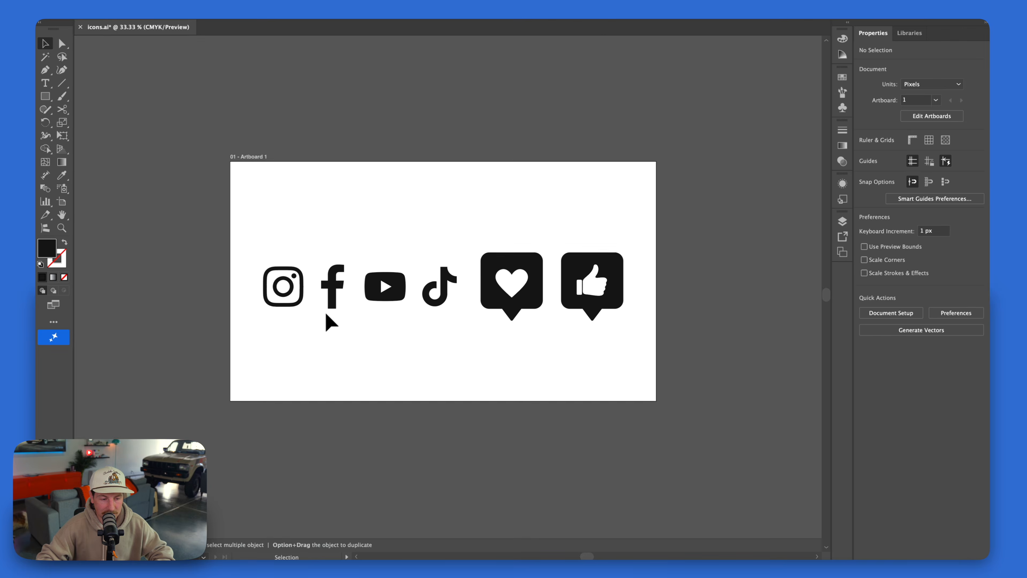
scroll(331, 322, up, 1)
click(278, 286)
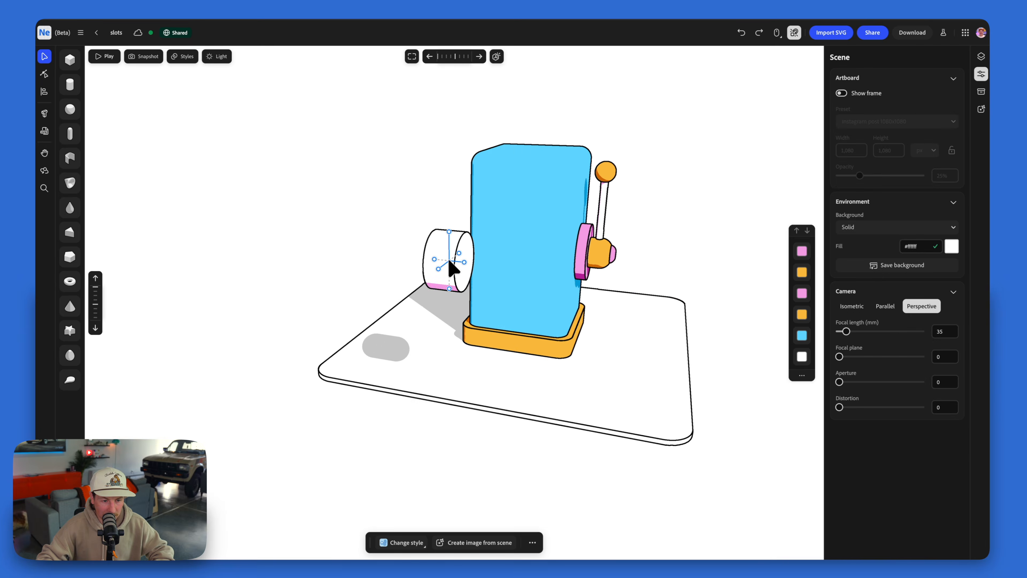
key(ctrl+v)
mouse_move(452, 268)
mouse_down()
mouse_move(564, 303)
mouse_move(490, 378)
mouse_move(504, 289)
mouse_move(447, 268)
mouse_up()
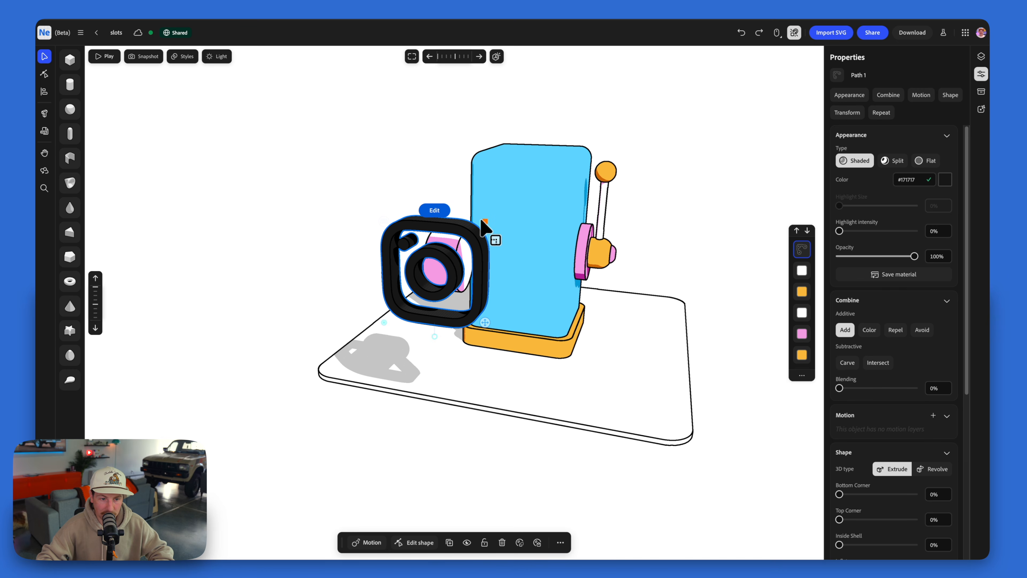
Step: Scale the Instagram icon down, push it into the reel's curved side and set its combine mode to Color
drag(482, 220, 440, 259)
middle_drag(497, 276, 501, 276)
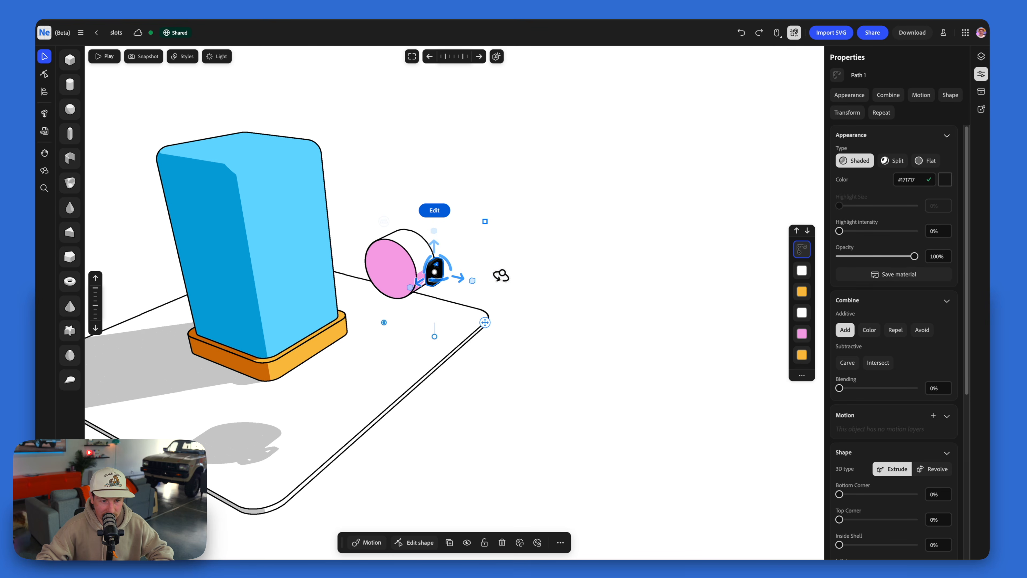
drag(462, 276, 452, 277)
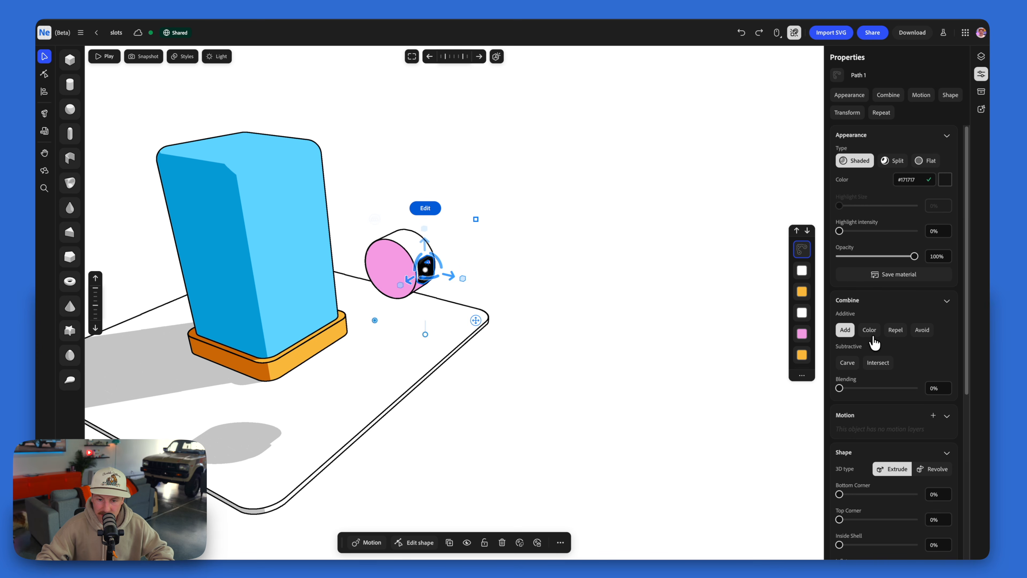
click(866, 330)
scroll(486, 237, up, 3)
click(511, 248)
middle_drag(512, 248, 309, 229)
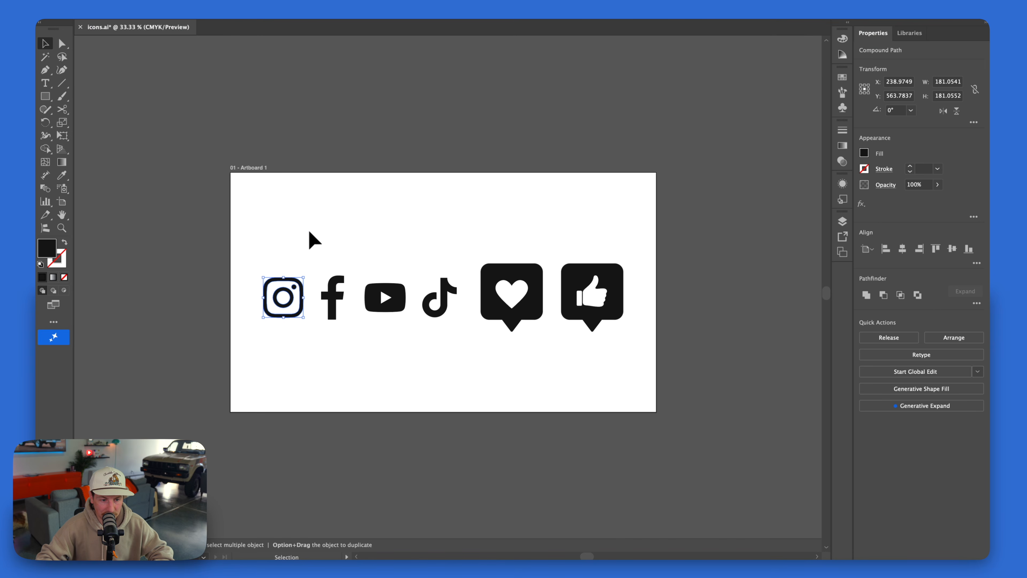
Step: Copy the Facebook icon from icons.ai in Illustrator and paste it into the 3D scene
click(337, 299)
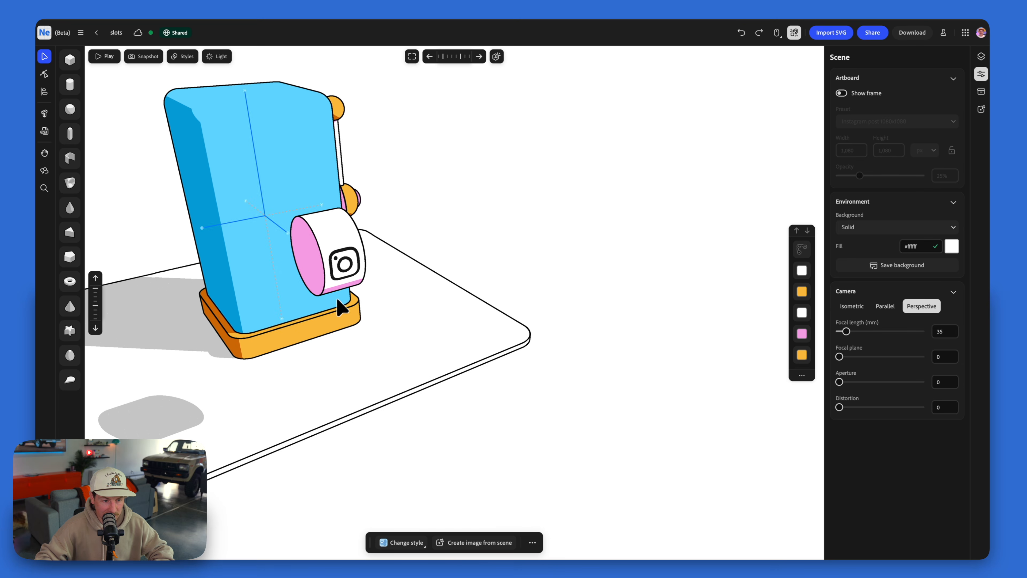
middle_drag(374, 234, 401, 258)
key(super+v)
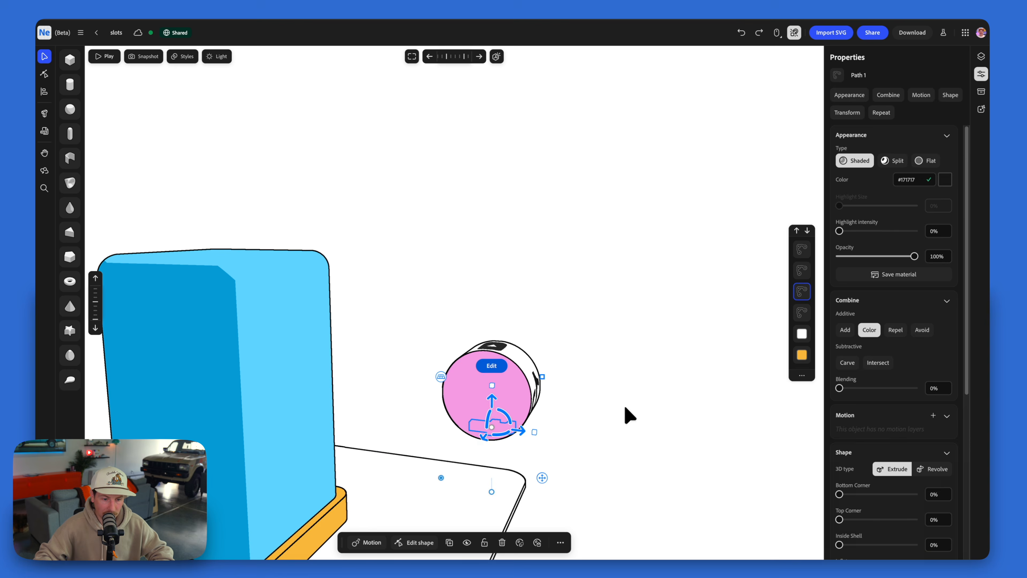
Step: Group the reel cylinder with its four icons and move the group into the upper front of the blue body
drag(625, 408, 626, 370)
drag(438, 316, 576, 460)
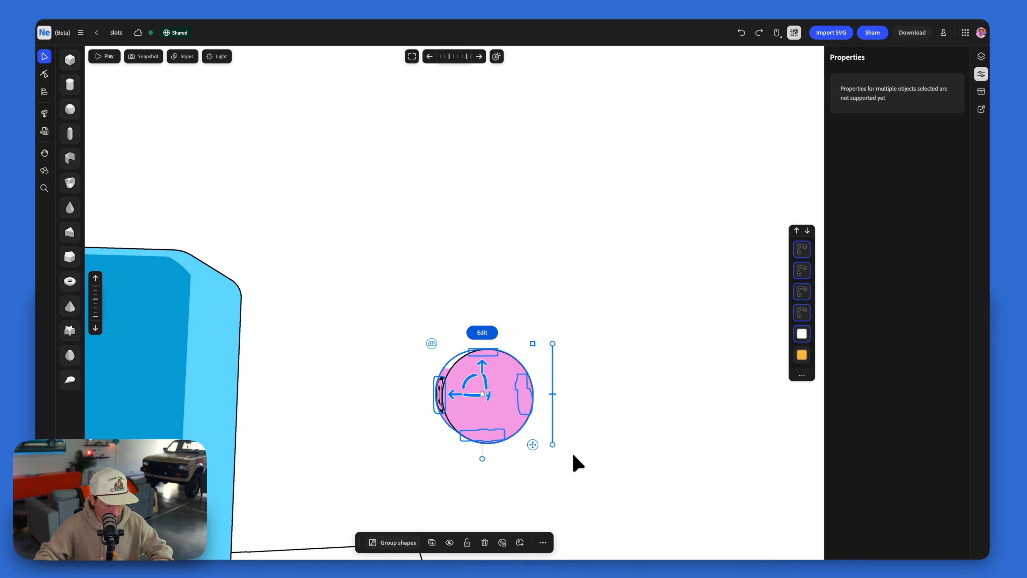
key(super+g)
drag(569, 385, 437, 312)
mouse_move(437, 312)
right_down()
mouse_move(470, 310)
mouse_move(451, 318)
right_up()
Step: Duplicate the icon reel twice to form a row of three reels across the body's front, and select all three
key(ctrl+d)
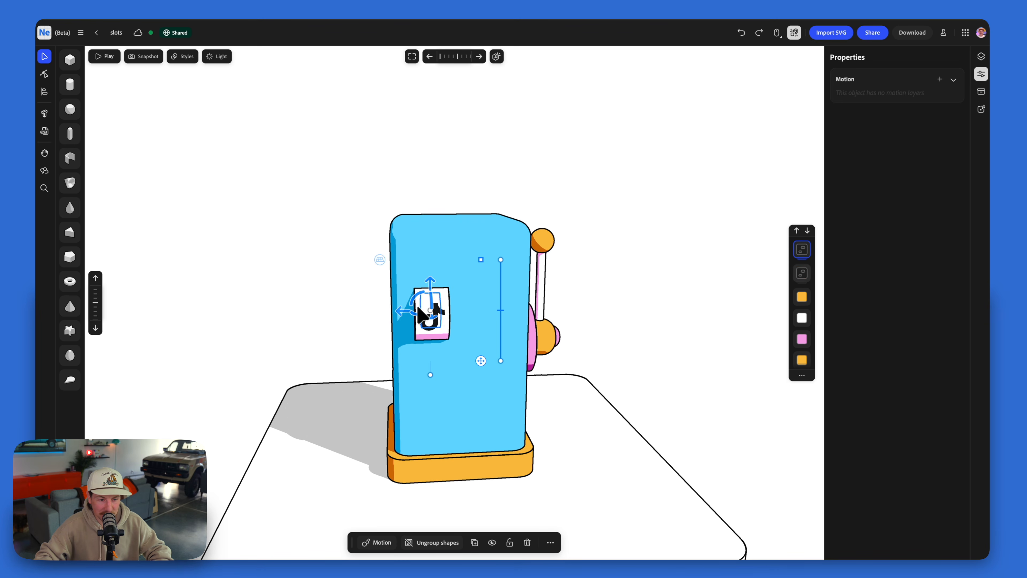
drag(404, 317, 476, 323)
key(ctrl+d)
shift+click(469, 319)
shift+click(430, 320)
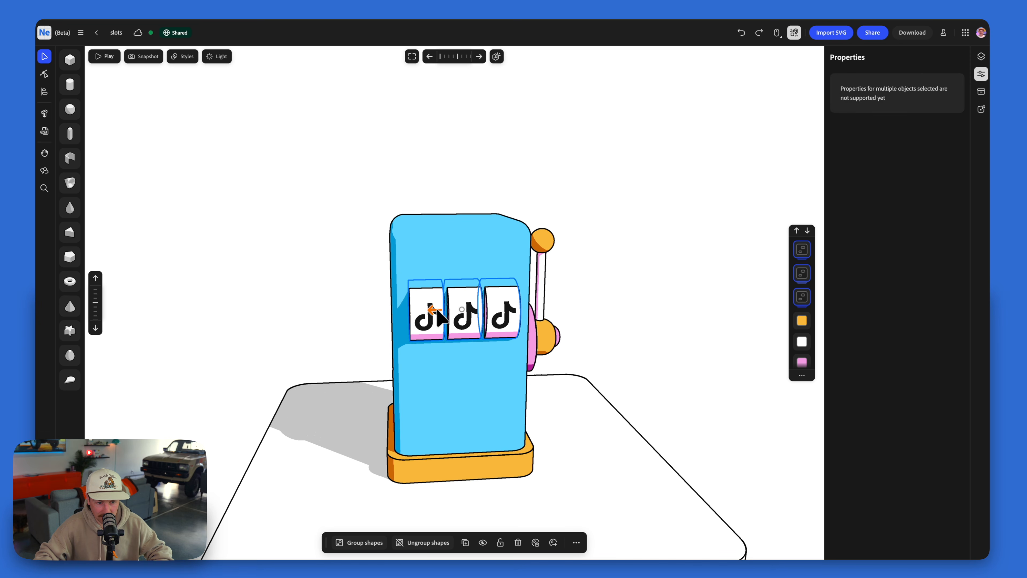
right_drag(431, 318, 380, 284)
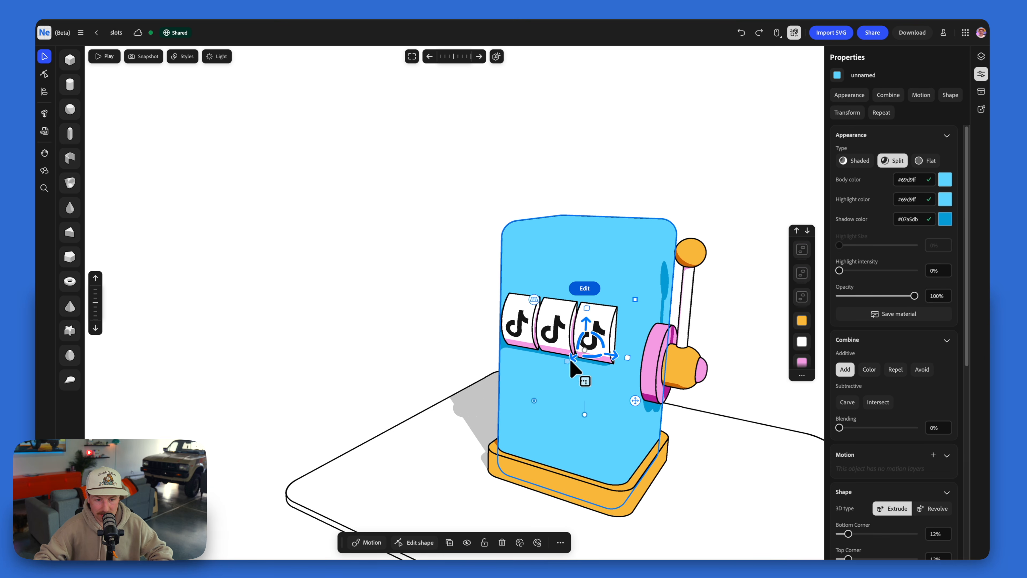
Step: Reshape a copy of the blue body into a slightly larger box with square corners
double_click(631, 307)
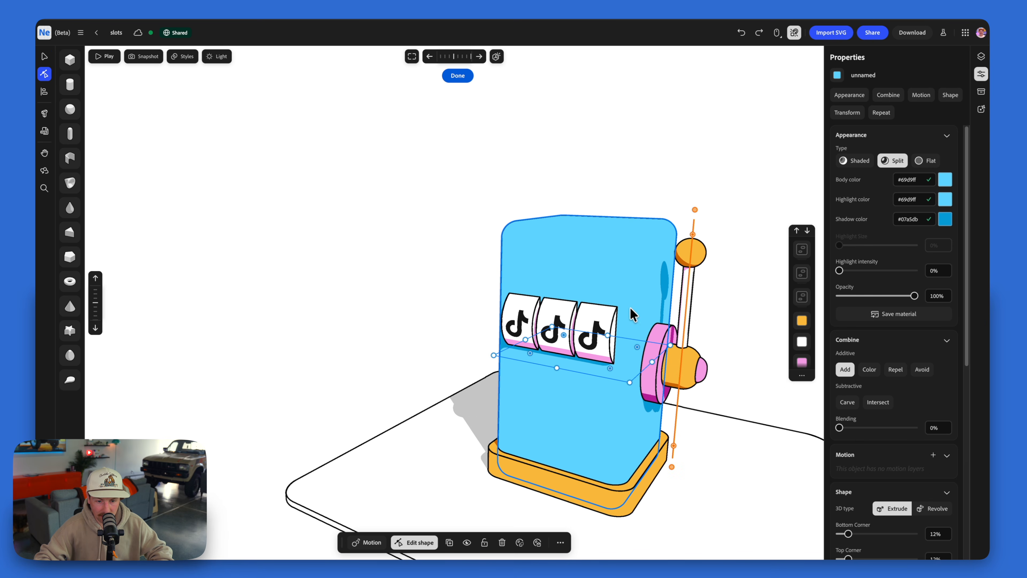
drag(693, 248, 688, 167)
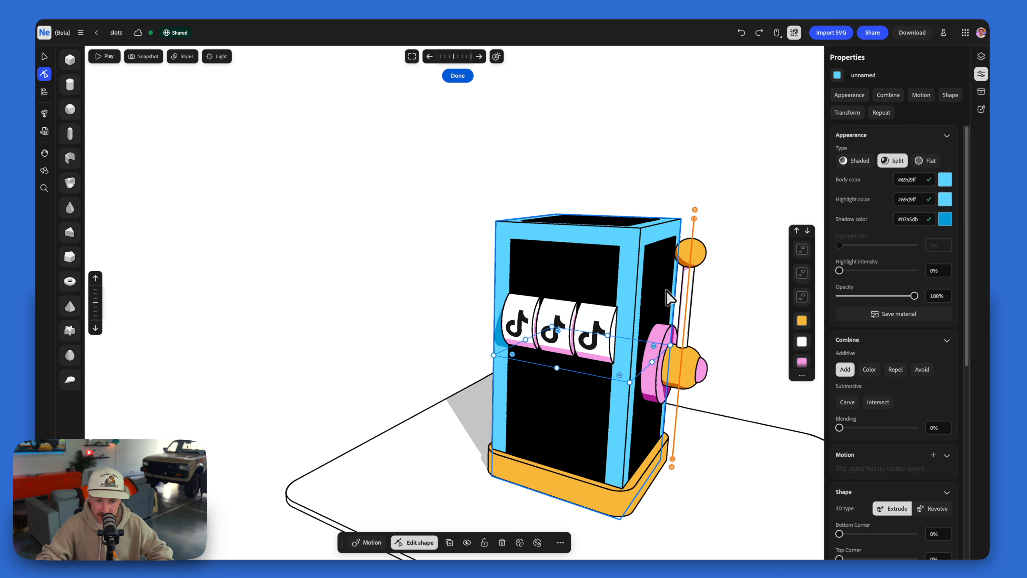
key(Escape)
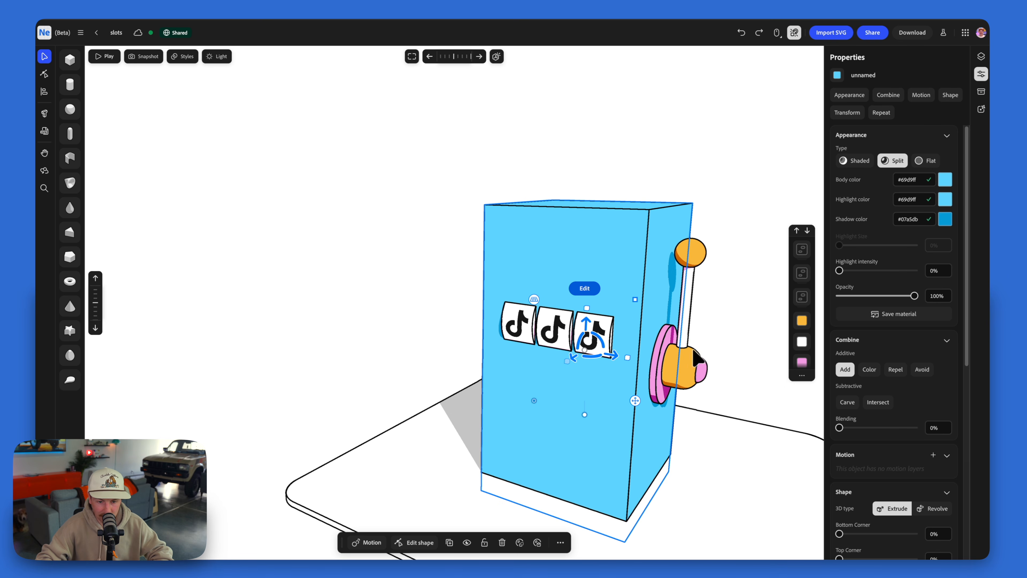
Step: Copy the rod's white-and-pink material onto the square-cornered box and reduce its height to a low slab around the amber base
click(690, 322)
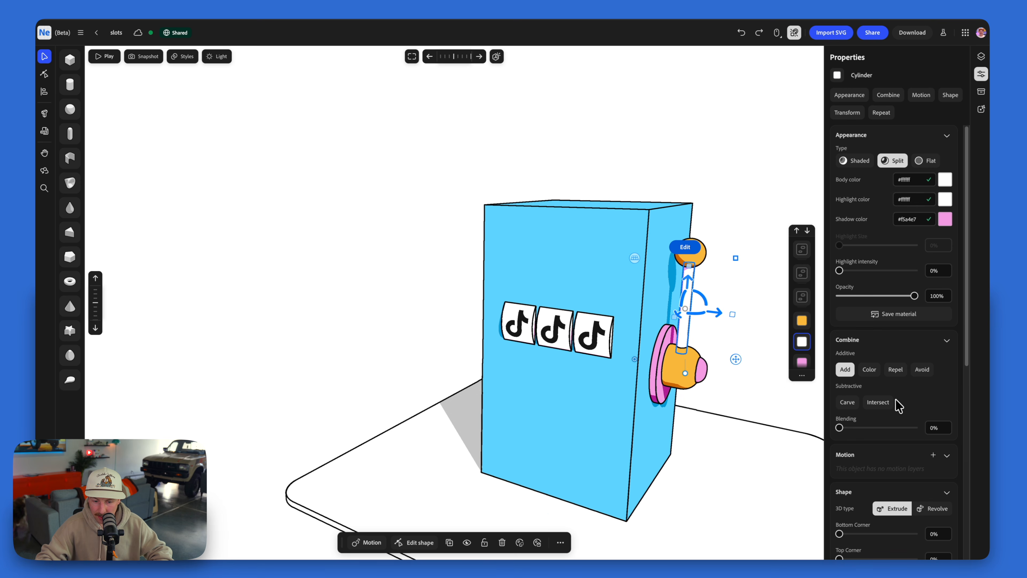
click(551, 523)
click(538, 543)
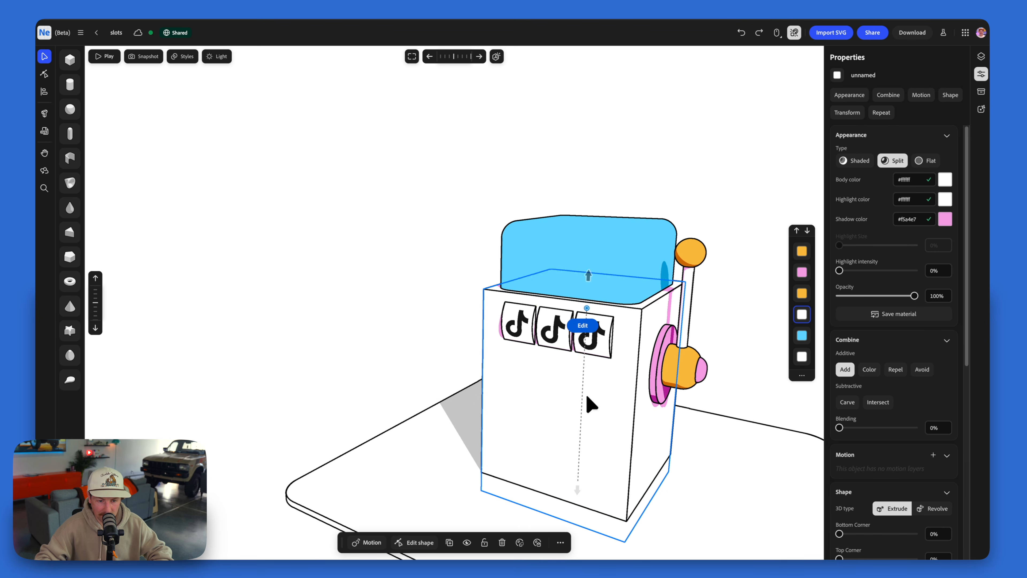
click(583, 477)
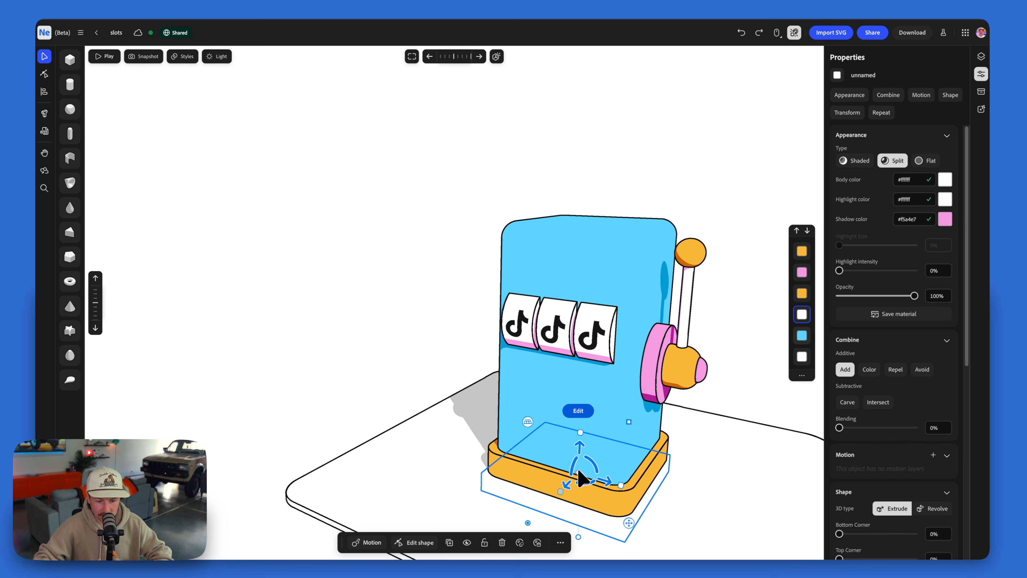
Step: Raise the white slab onto the lower blue body with Color combine mode, and duplicate it to form two thin stripes
drag(579, 450, 586, 402)
click(870, 369)
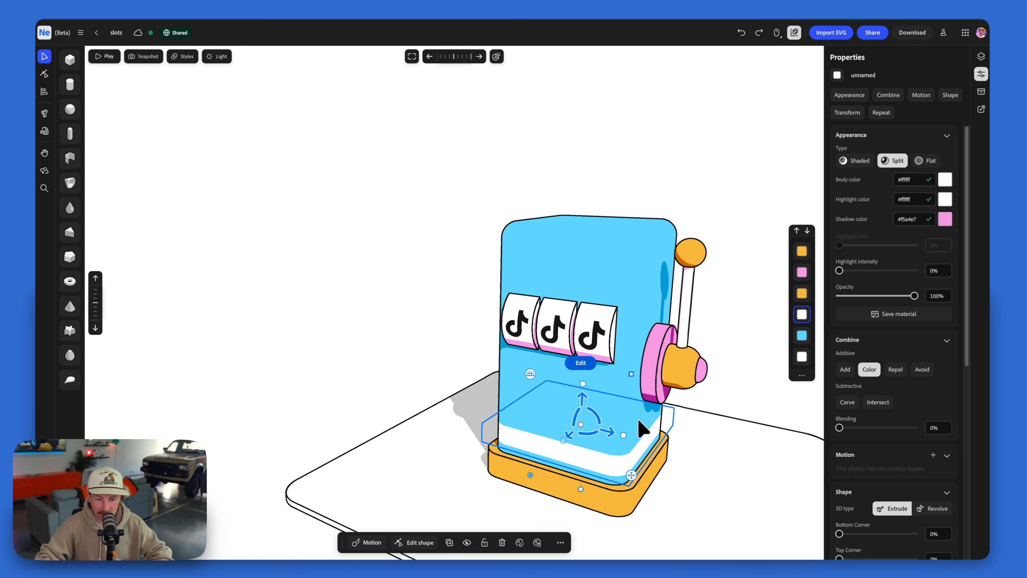
mouse_move(583, 383)
mouse_down()
mouse_move(581, 412)
mouse_move(583, 387)
mouse_up()
key(super+d)
shift+click(602, 466)
key(f)
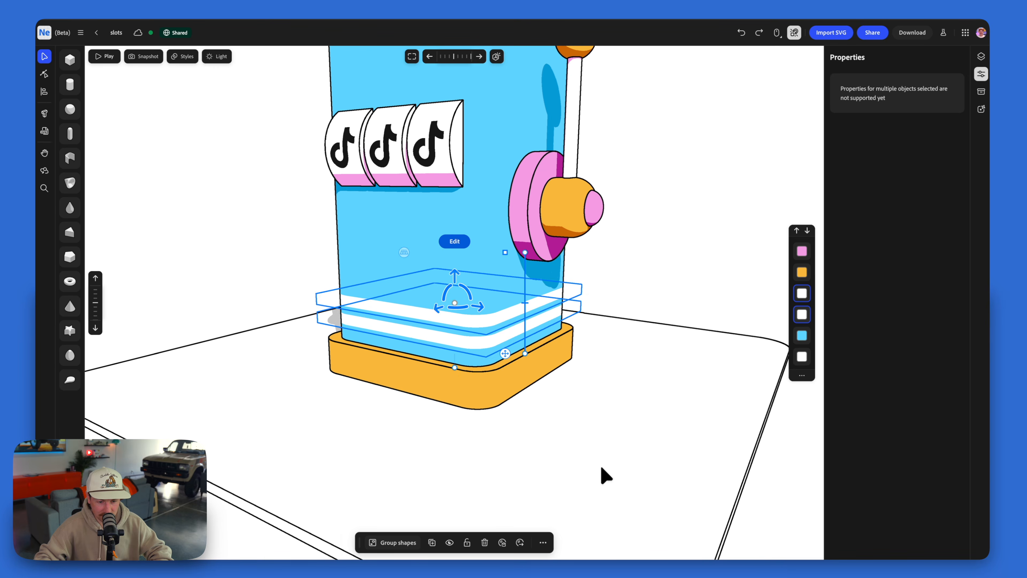
Step: Group the two white stripes and move a duplicate of the group up to the top of the blue body
key(super+g)
key(super+d)
scroll(462, 285, down, 5)
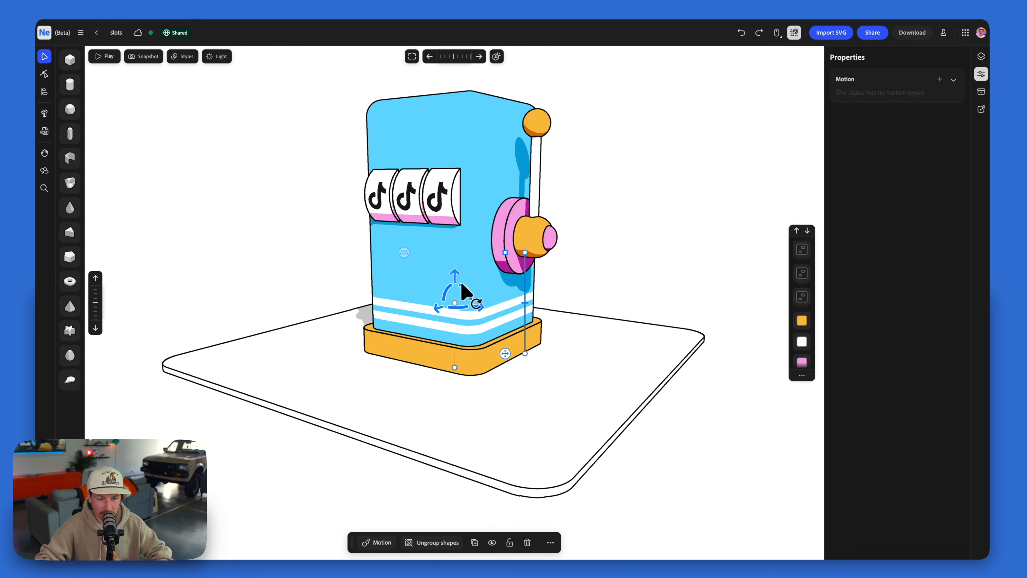
drag(455, 275, 450, 99)
mouse_move(566, 184)
mouse_down()
mouse_move(600, 190)
mouse_move(562, 196)
mouse_move(592, 197)
mouse_move(571, 192)
mouse_up()
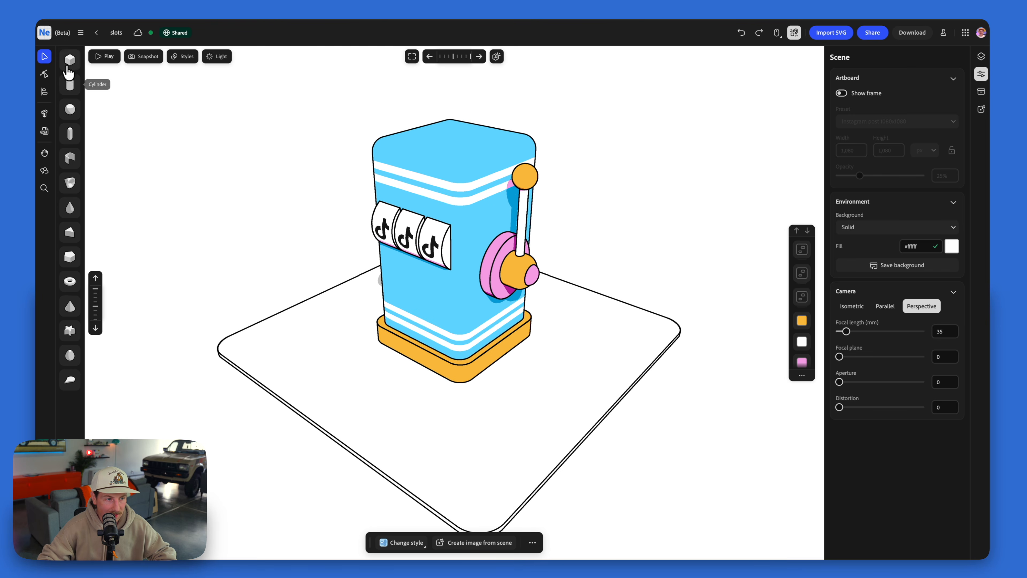
Step: Place a box on top of the blue body, give it the amber material, and sink it into the body as a low plate
drag(281, 104, 455, 139)
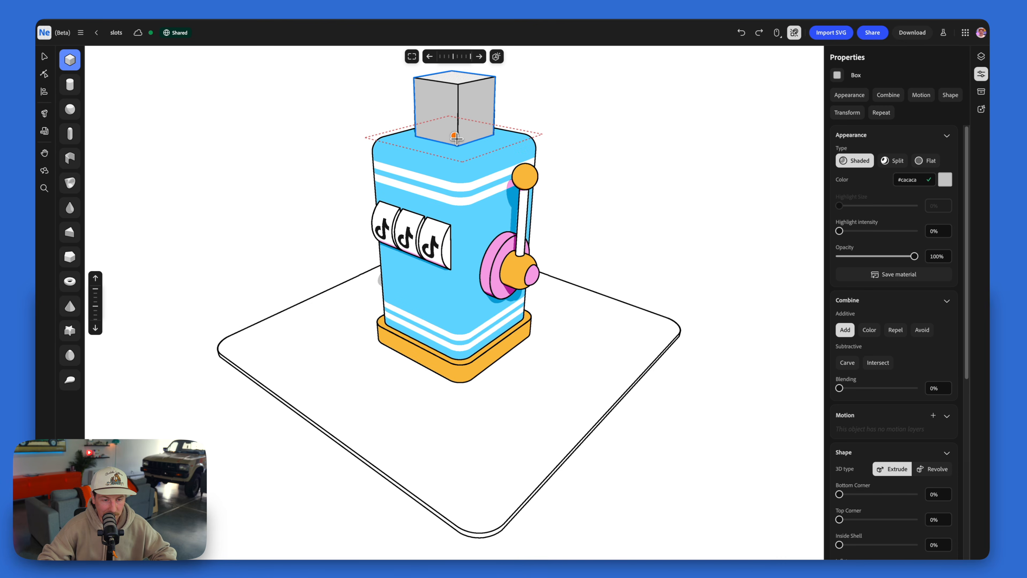
click(457, 139)
middle_drag(572, 179, 574, 243)
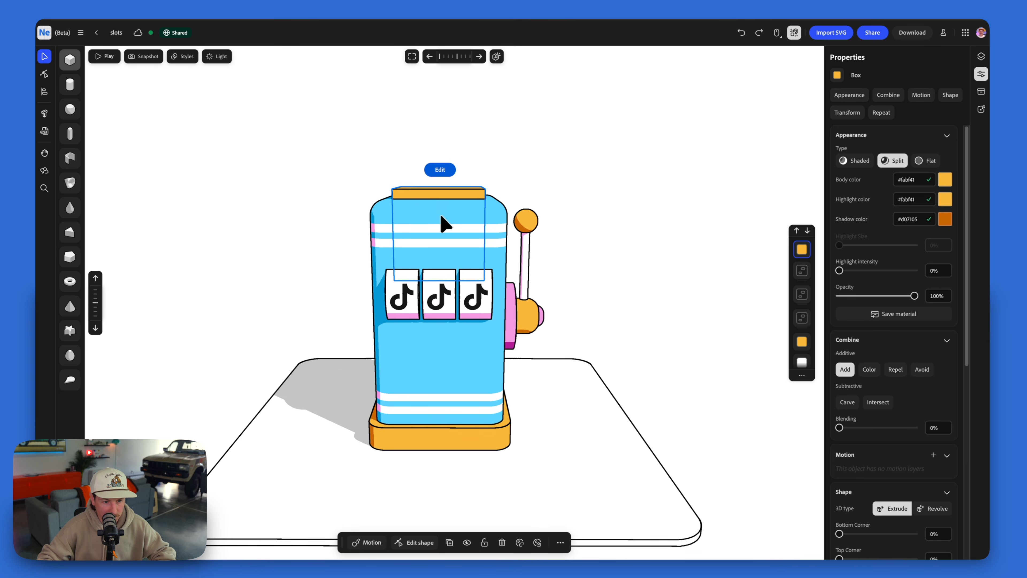
key(Down)
key(Down)
drag(441, 210, 440, 208)
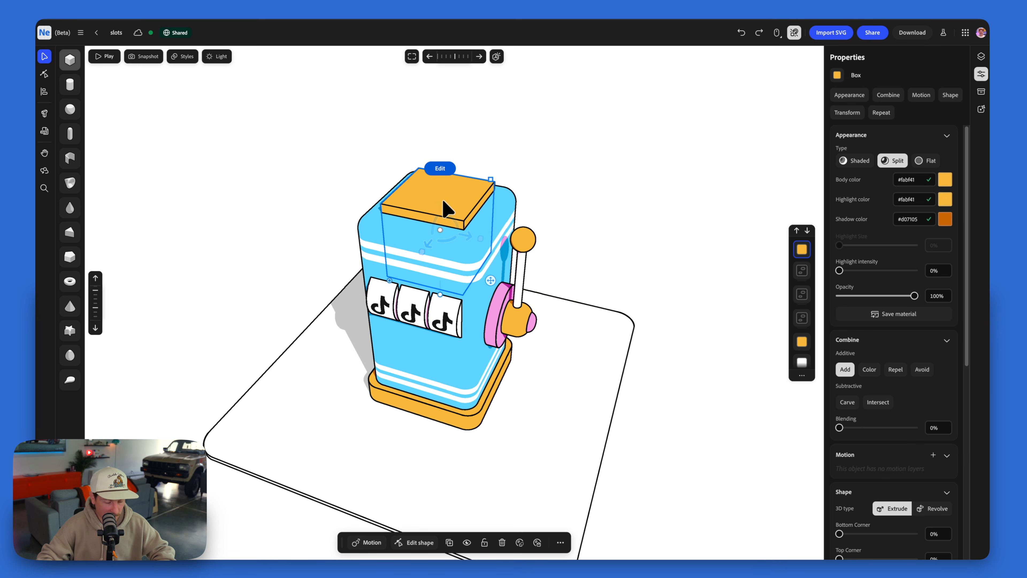
Step: Make a larger pink copy of the amber top box and shift it forward as a panel above the reels
key(super+d)
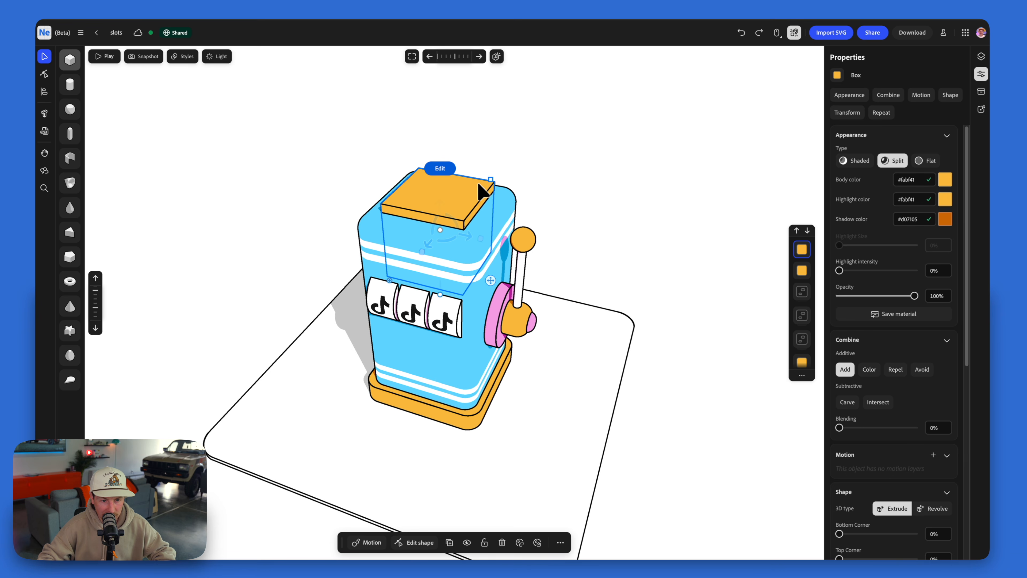
drag(491, 178, 494, 174)
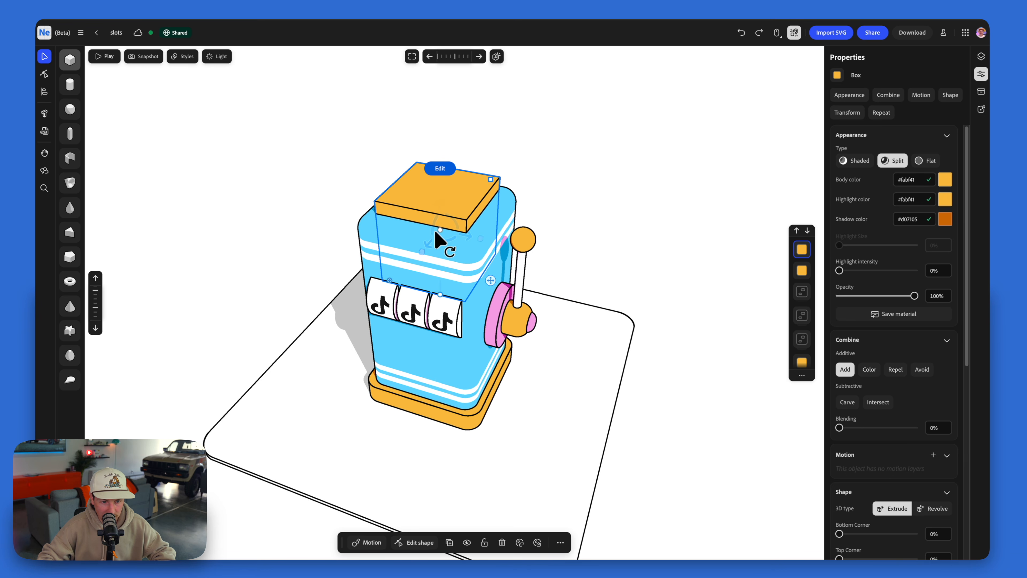
drag(430, 242, 420, 251)
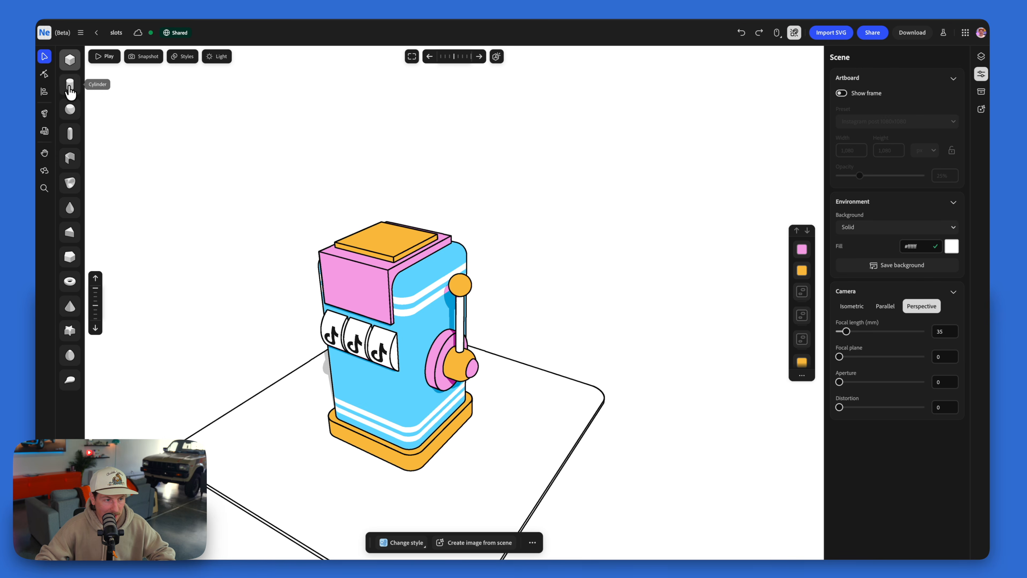
Step: Stack a flat white cylinder, a rounded blue cylinder and a thin white rod on the amber top plate
click(70, 92)
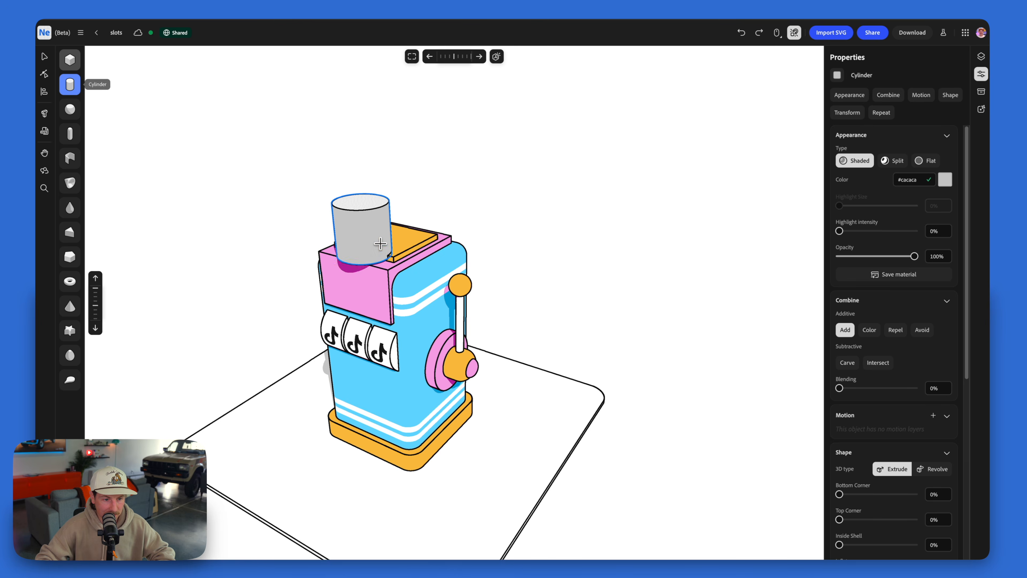
drag(385, 180, 386, 229)
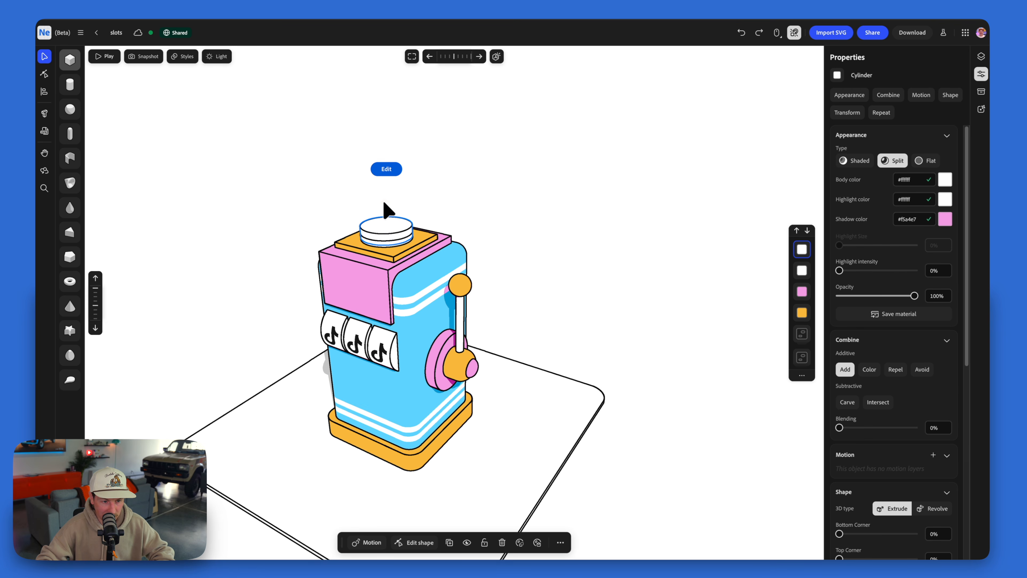
click(386, 174)
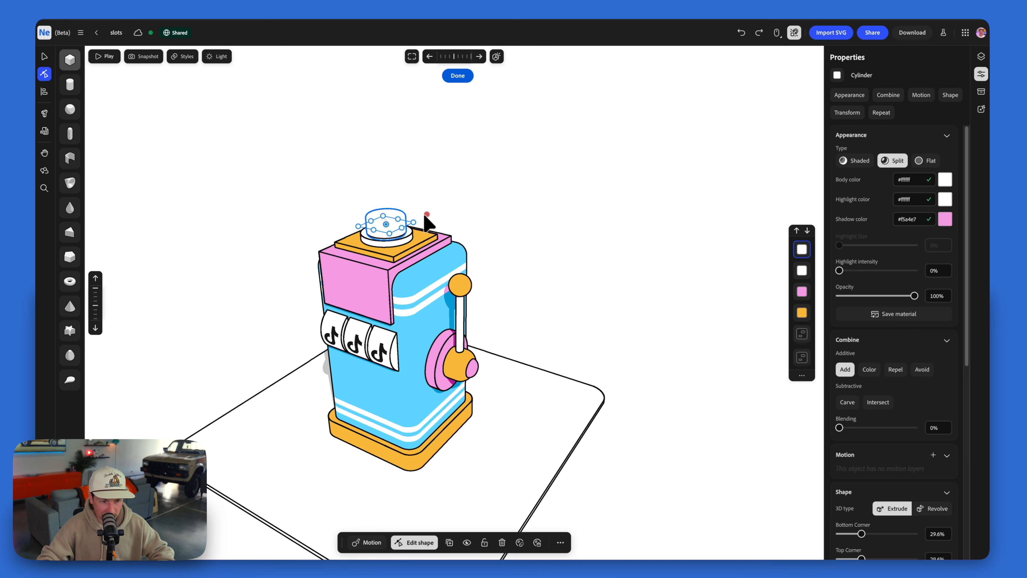
click(70, 84)
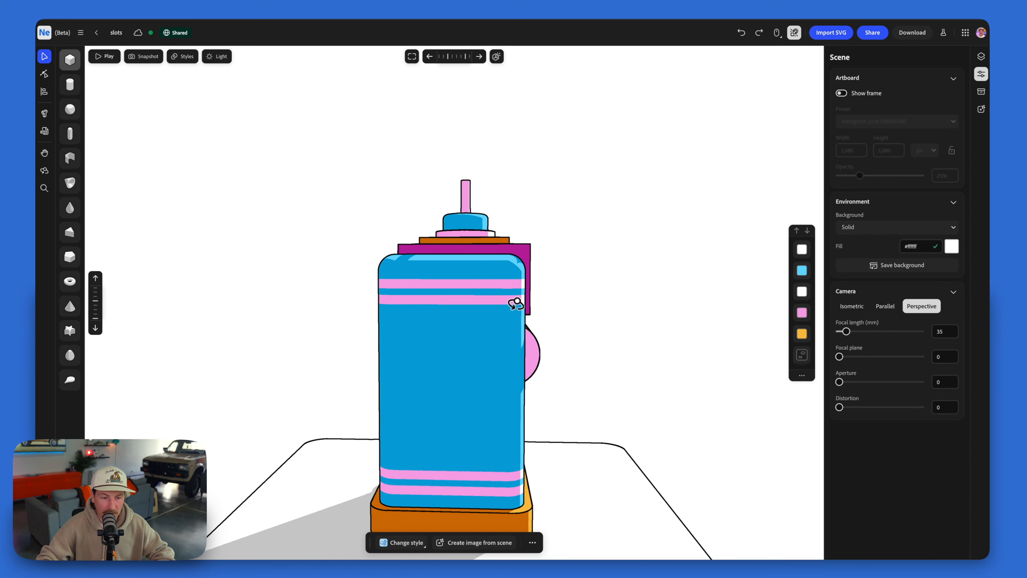
middle_drag(516, 303, 413, 309)
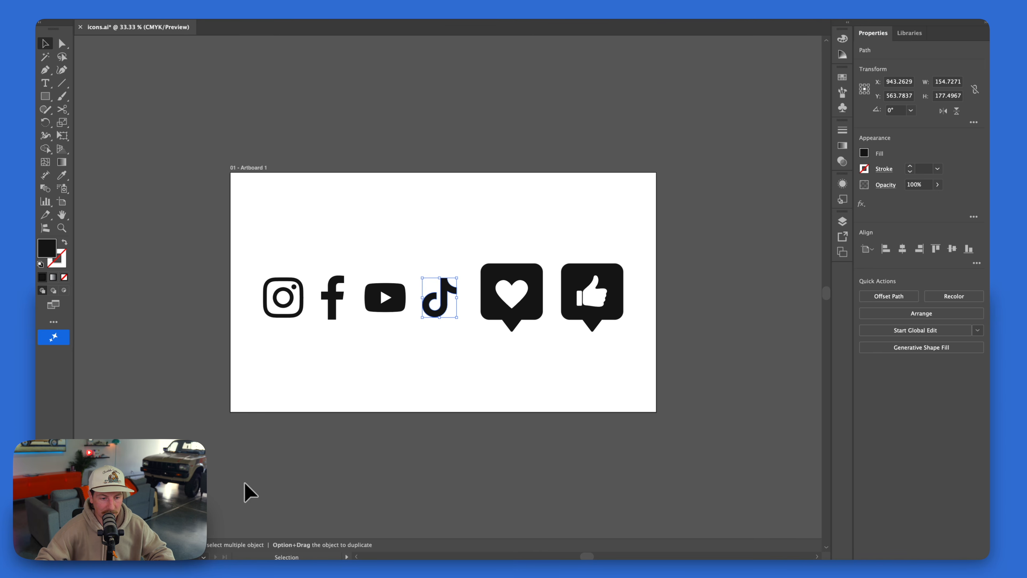
Step: Switch to Illustrator, copy the heart speech-bubble icon from icons.ai, and paste it into the Project Neo scene beside the machine's top
click(453, 370)
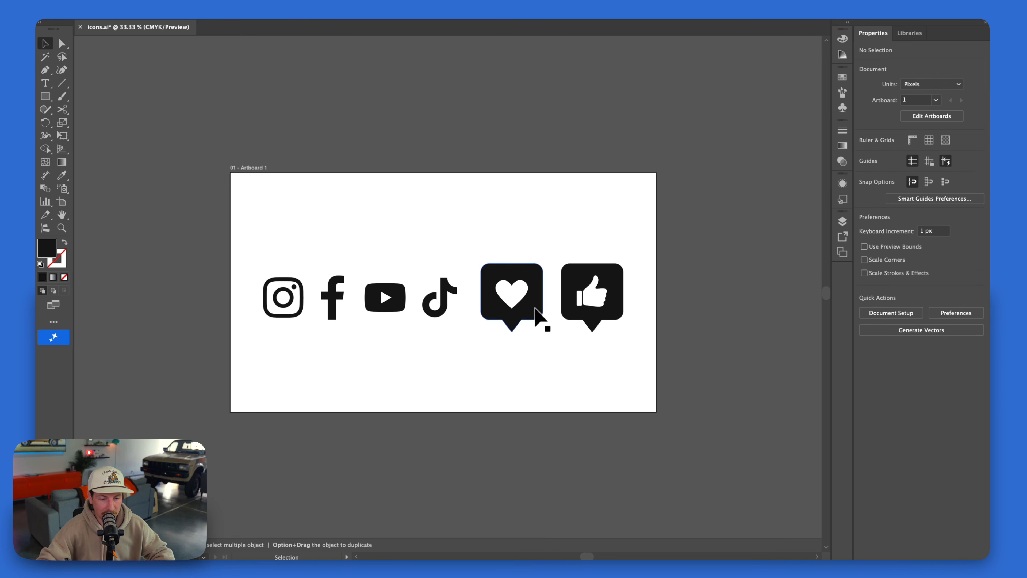
click(531, 327)
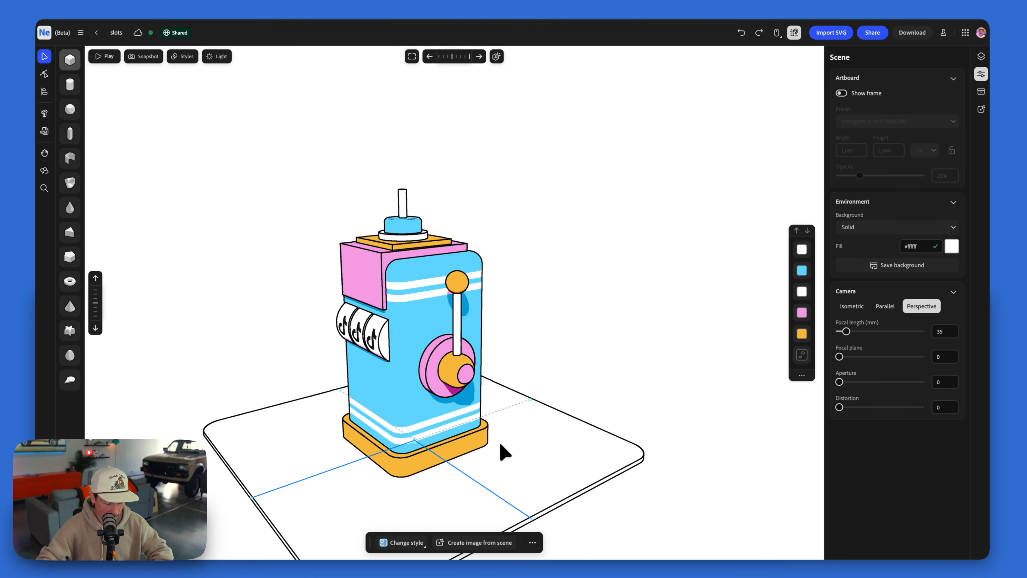
key(ctrl+v)
click(434, 473)
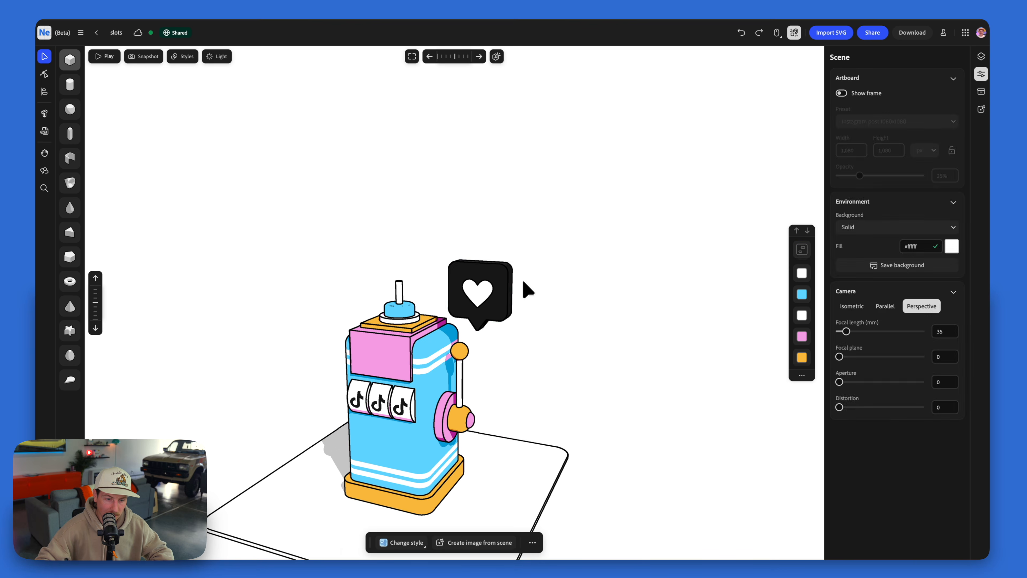
Step: Copy the lever disc's pink material onto the body of the heart speech bubble
click(506, 284)
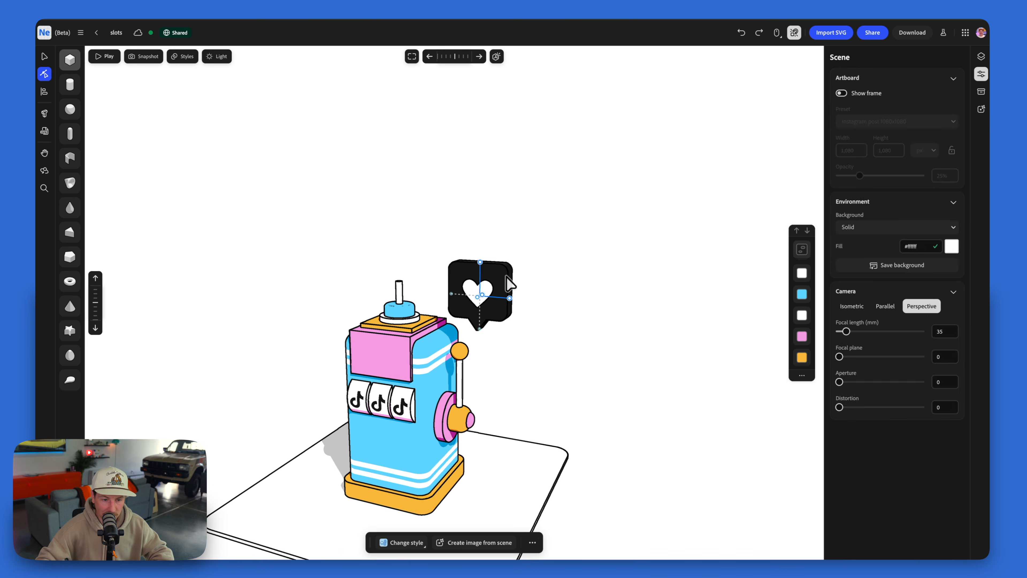
double_click(445, 415)
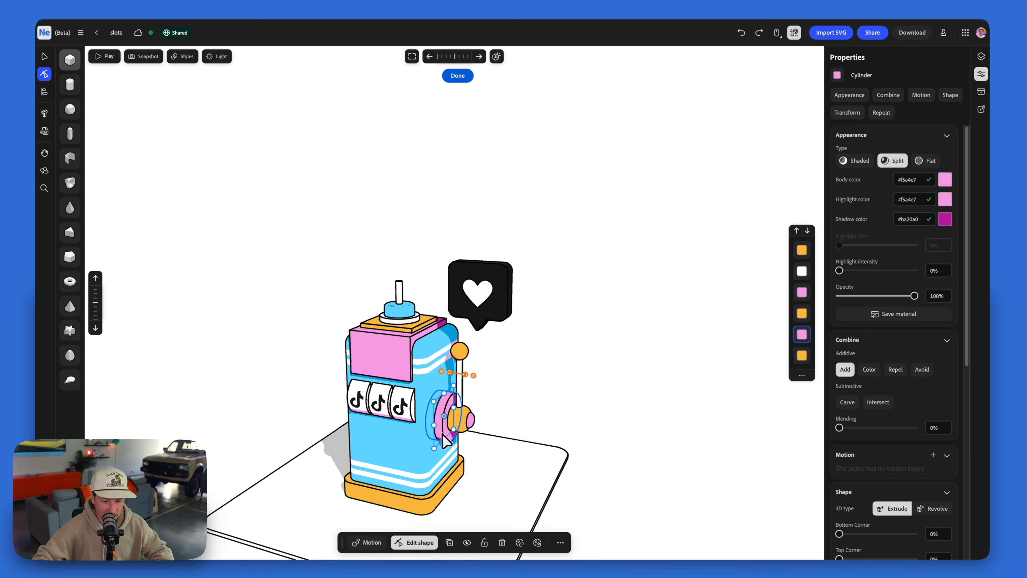
click(506, 307)
click(520, 542)
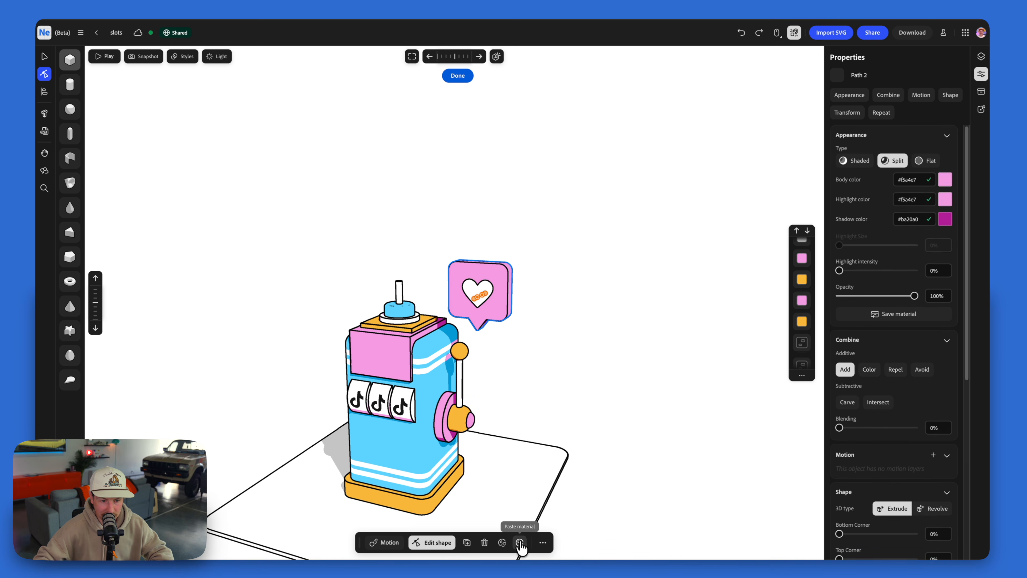
key(Escape)
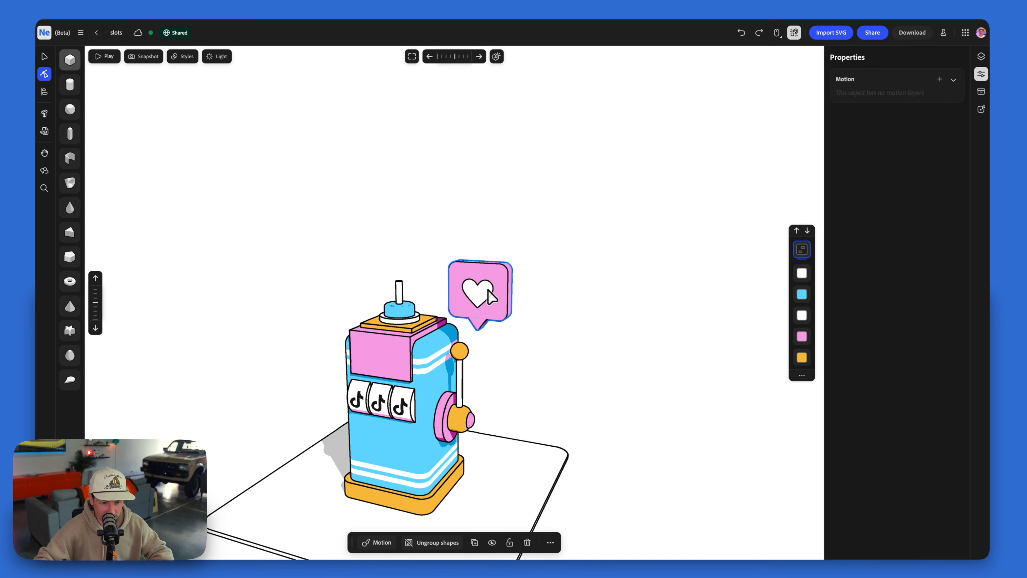
Step: Select the white heart inside the speech bubble and increase its extrusion depth
double_click(491, 298)
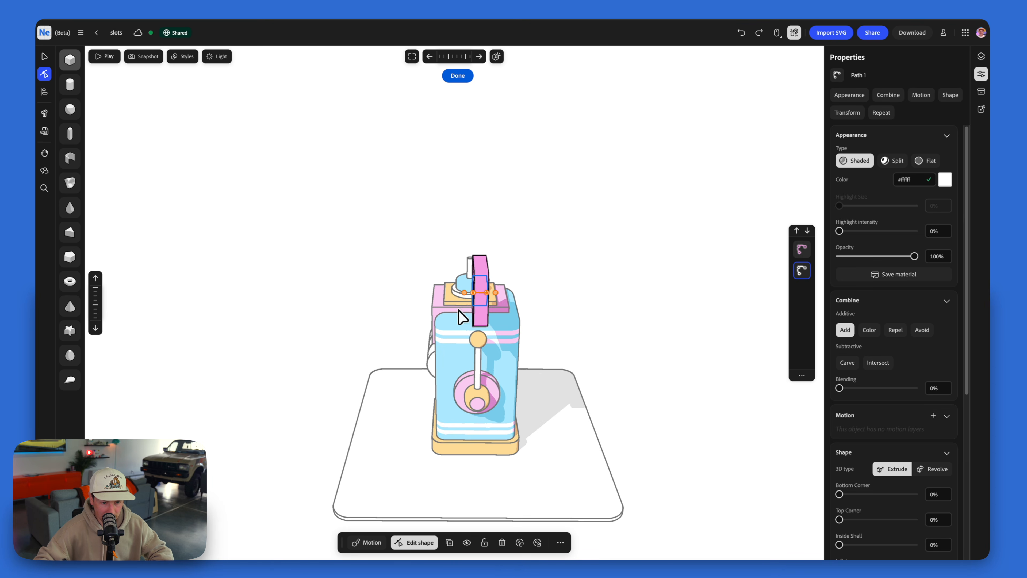
key(Escape)
drag(521, 295, 529, 295)
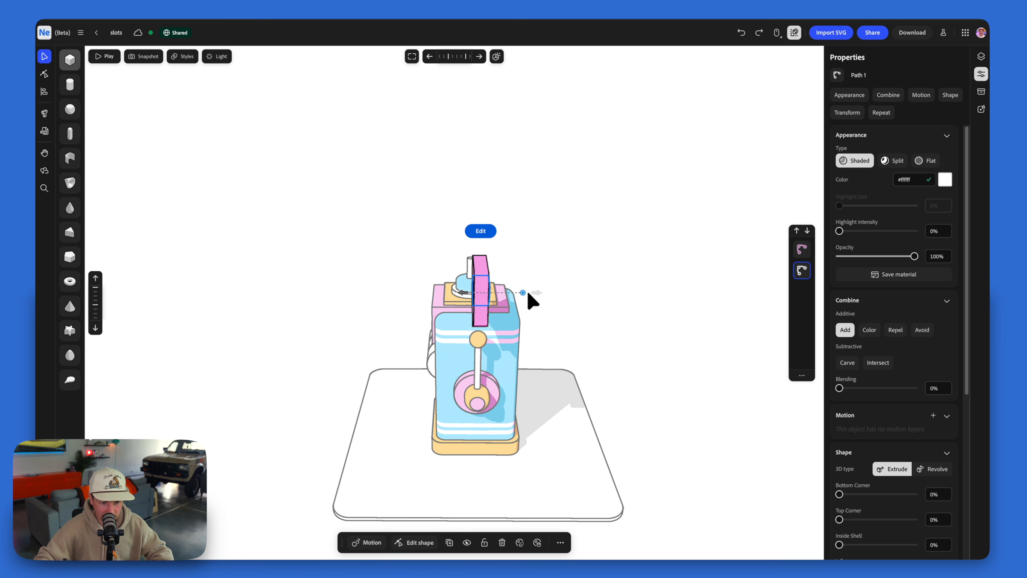
middle_drag(498, 292, 507, 297)
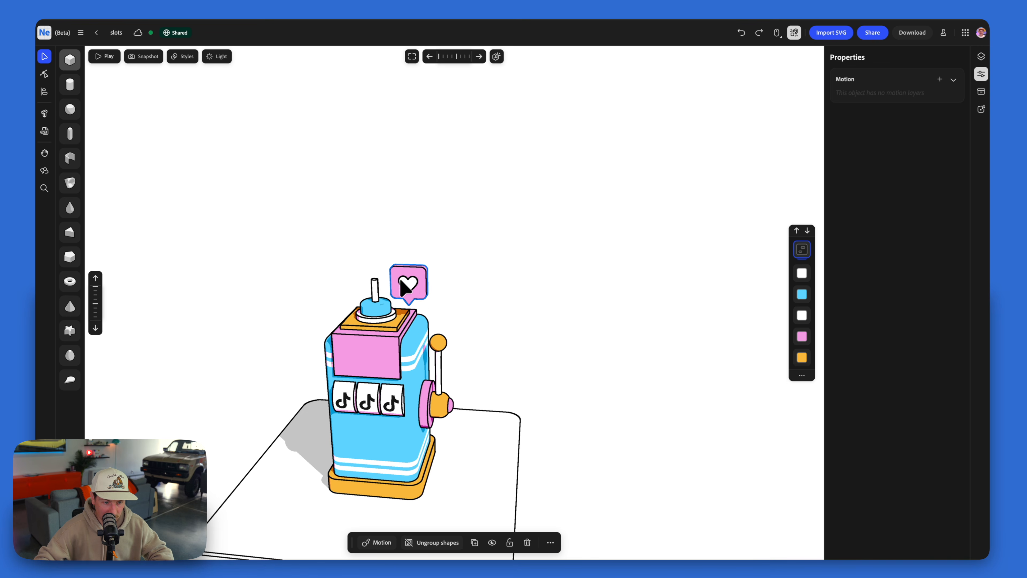
Step: Move the heart speech bubble onto the top of the white rod and align the two
drag(404, 280, 374, 269)
middle_drag(377, 274, 350, 278)
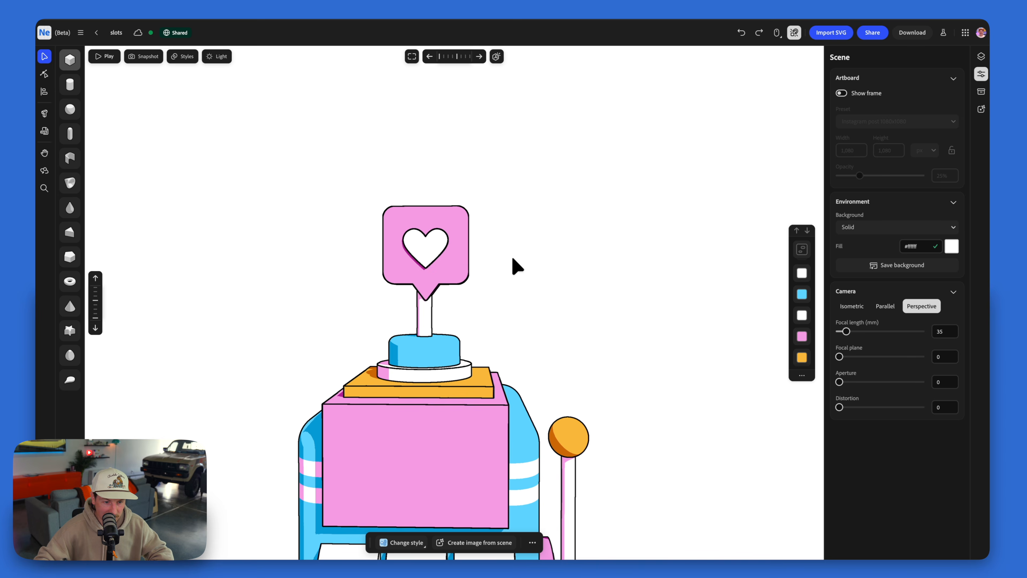
drag(512, 259, 380, 289)
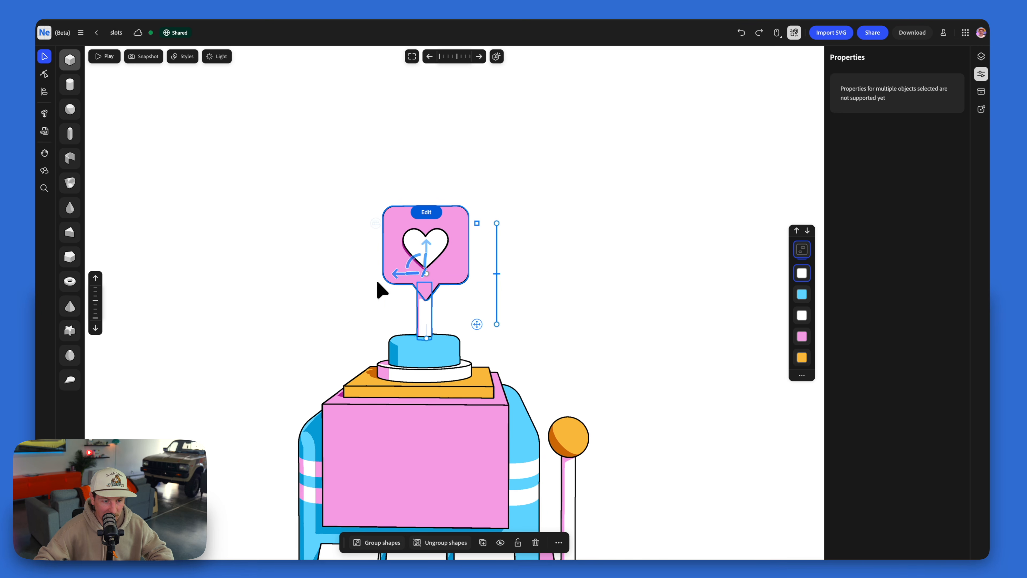
click(43, 91)
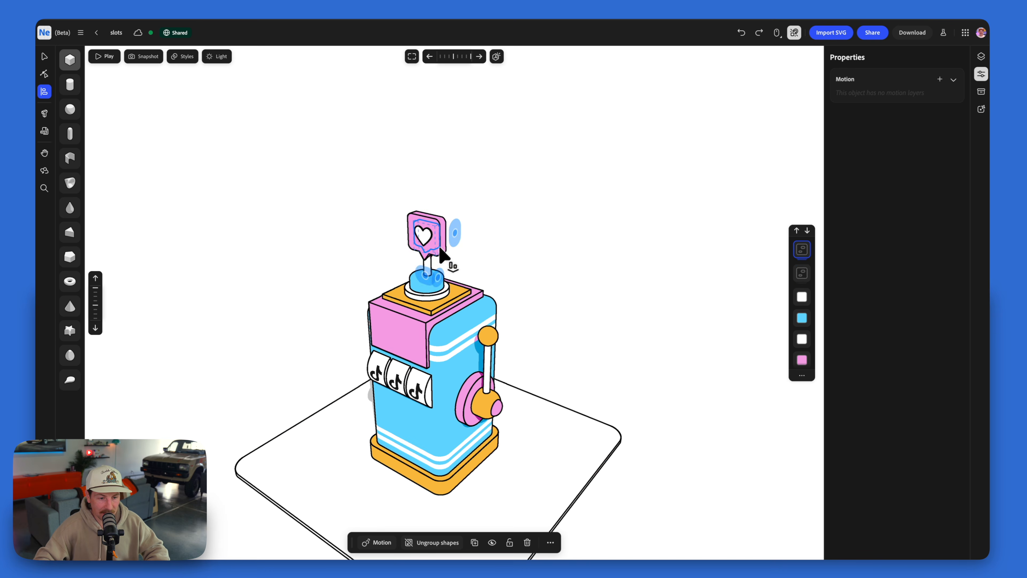
key(v)
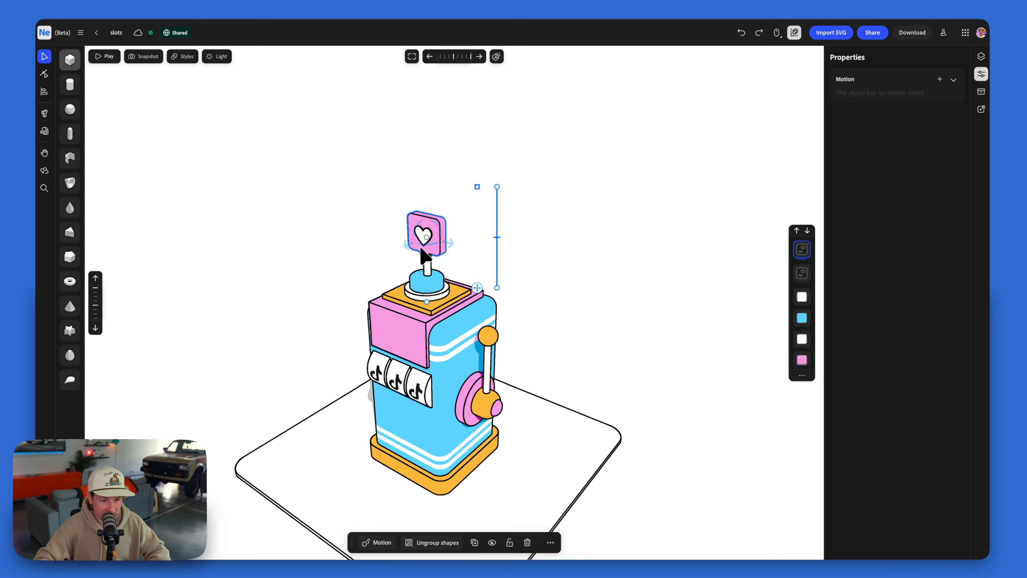
Step: Duplicate the heart speech bubble and lay the copy flat, low over the white platform beside the machine
alt+drag(409, 253, 313, 297)
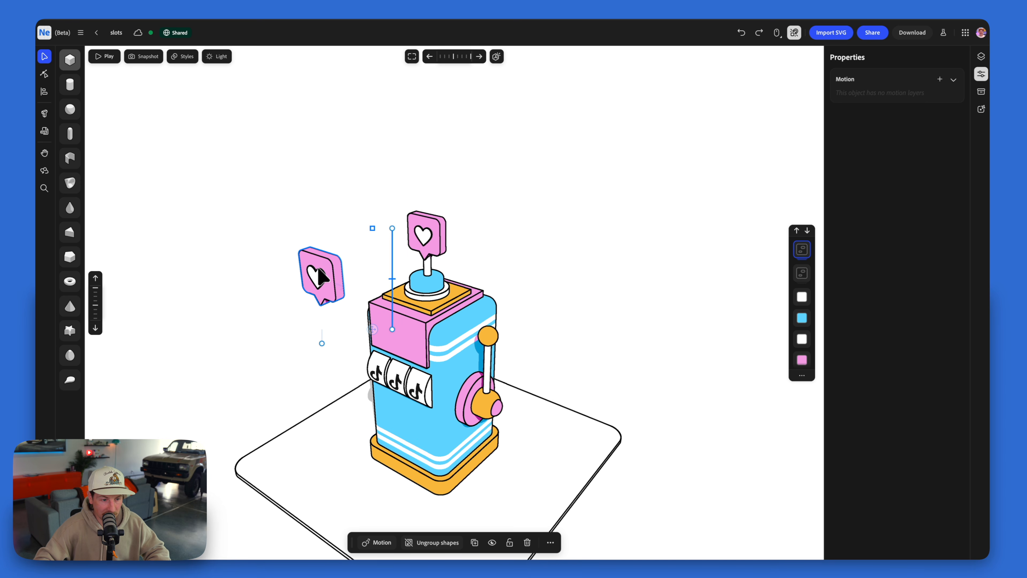
scroll(328, 259, down, 5)
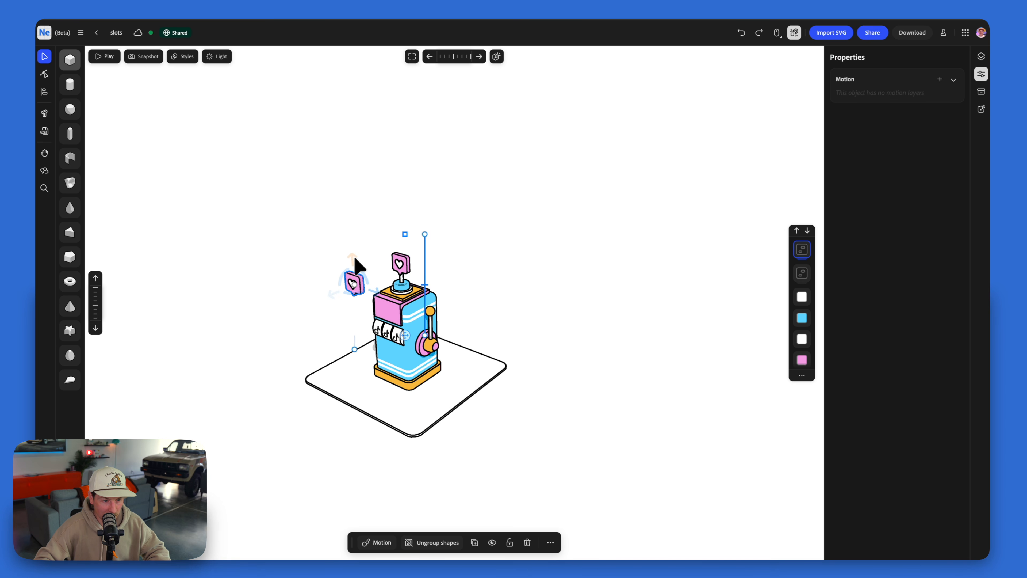
drag(357, 310, 387, 360)
middle_drag(388, 364, 398, 348)
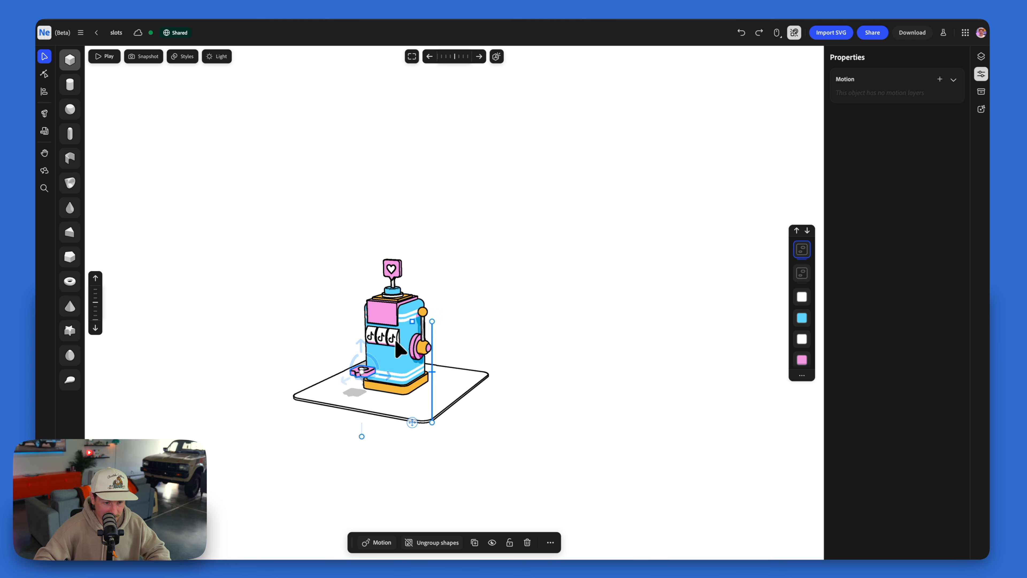
scroll(416, 330, up, 5)
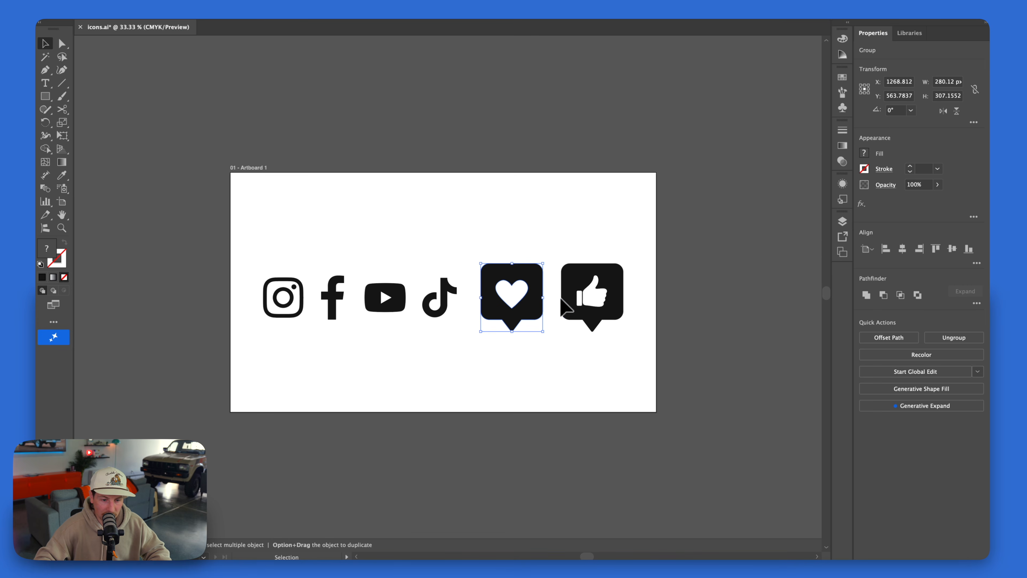
Step: Switch to Illustrator, copy the thumbs-up speech-bubble icon from icons.ai, and paste it into the Project Neo scene
click(587, 295)
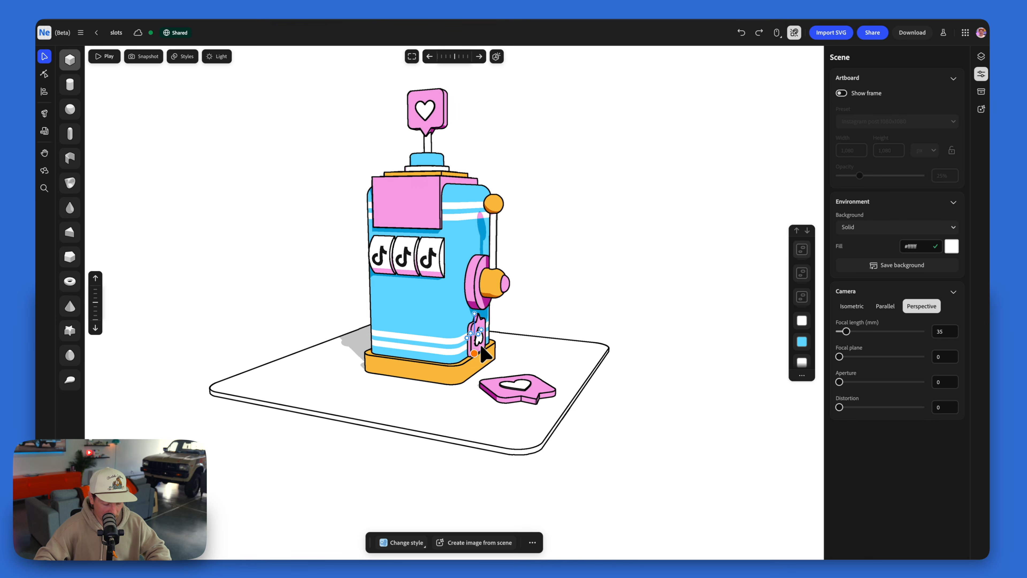
key(super+v)
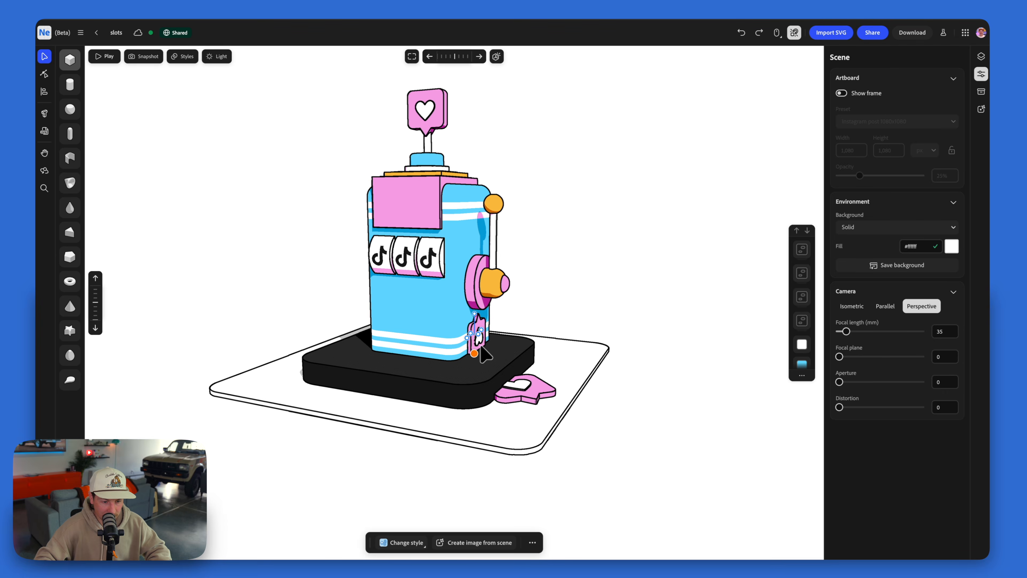
Step: Add a white horizontal cylinder in front of the machine's upper part and place the text WINNER on it
drag(72, 86, 406, 199)
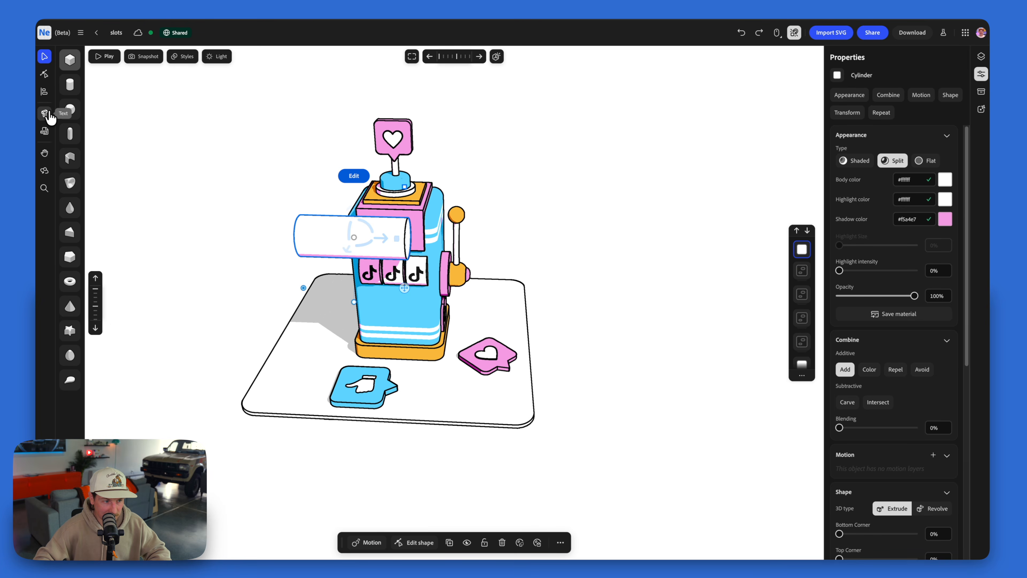
click(350, 255)
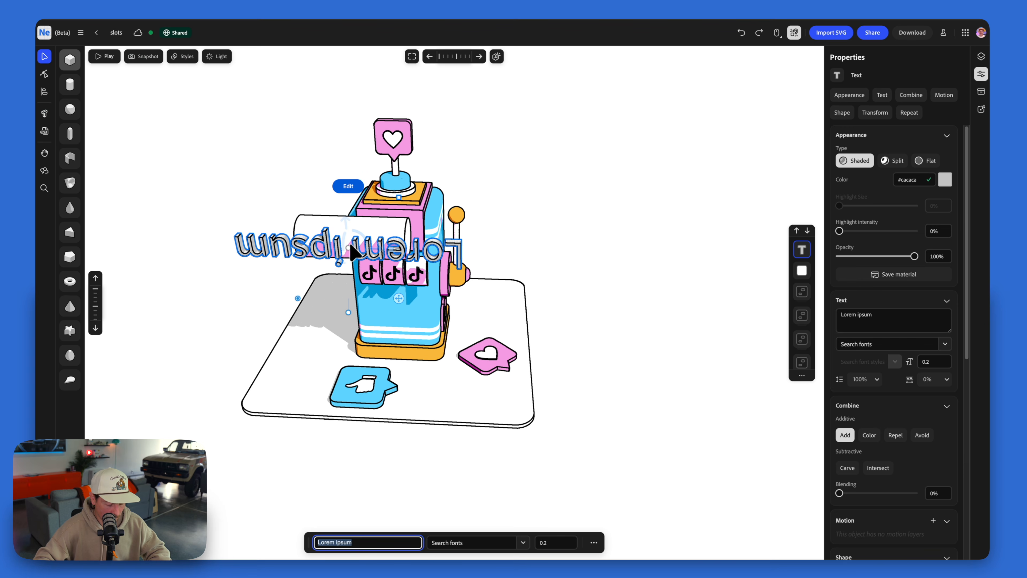
text(v)
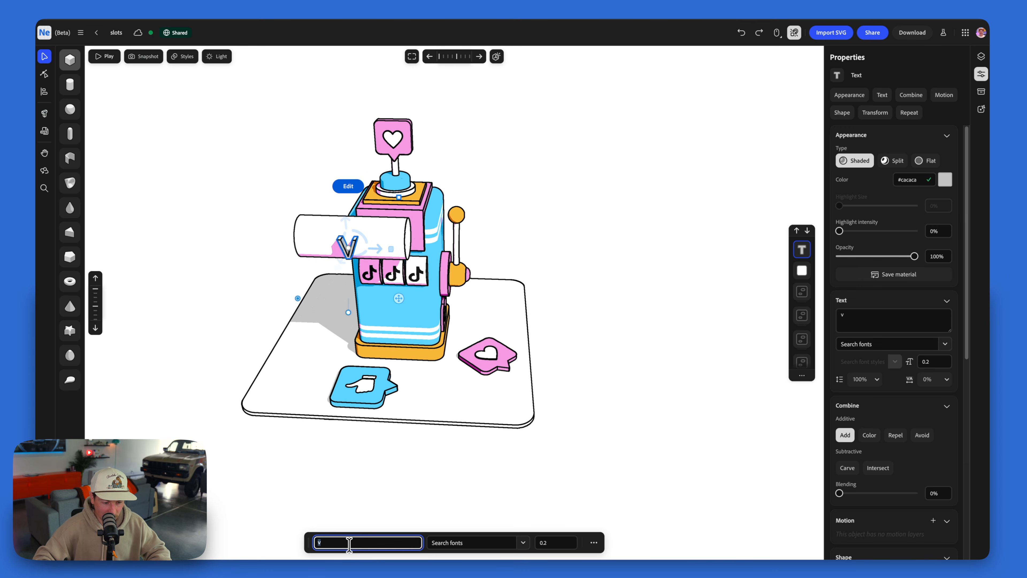
key(BackSpace)
text(WINNER)
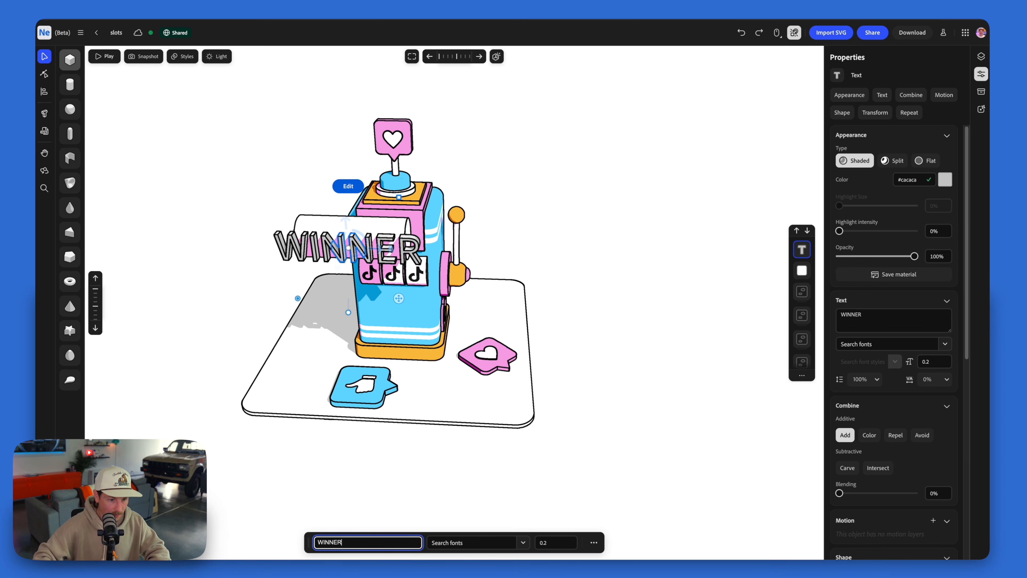
key(Return)
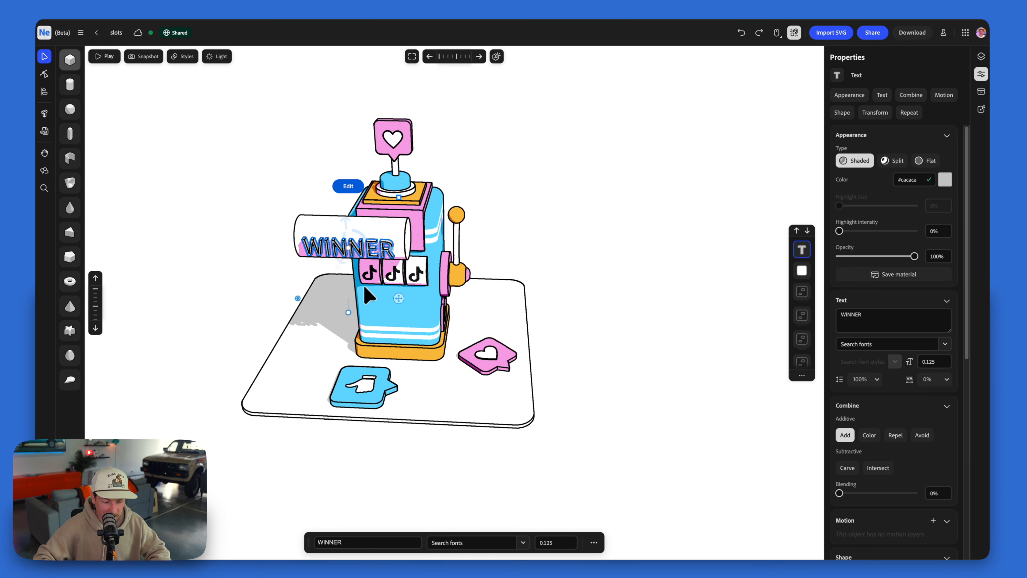
Step: Set the WINNER text to the Soap Regular font and give it the Flat type in black #000000
click(491, 542)
text(soap)
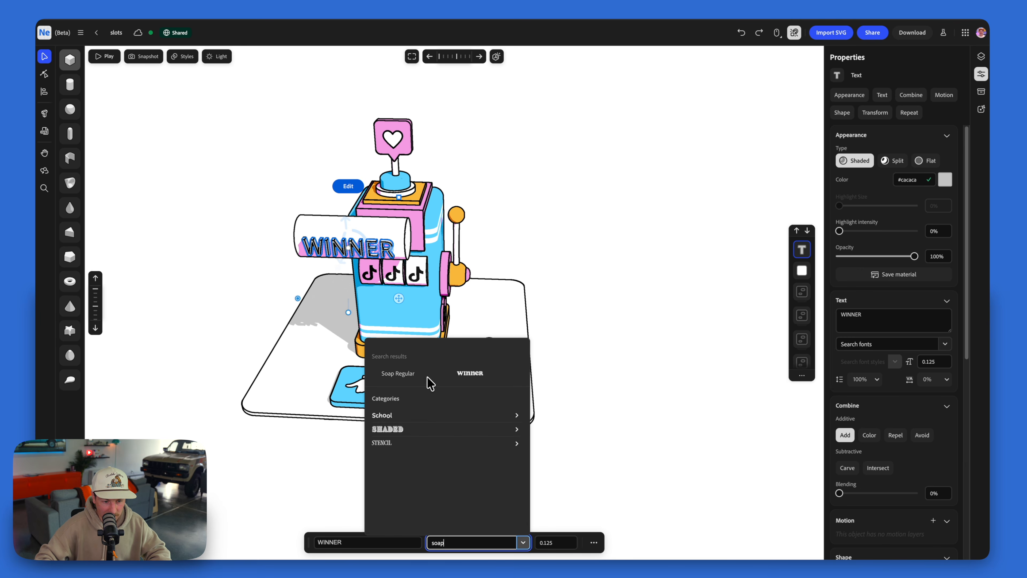
click(427, 378)
click(926, 161)
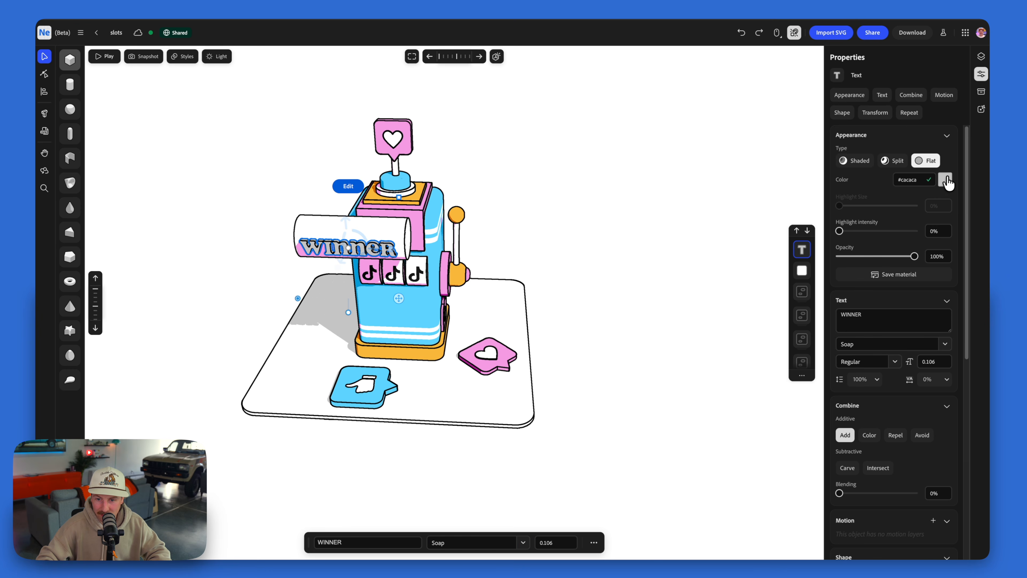
click(946, 179)
click(930, 247)
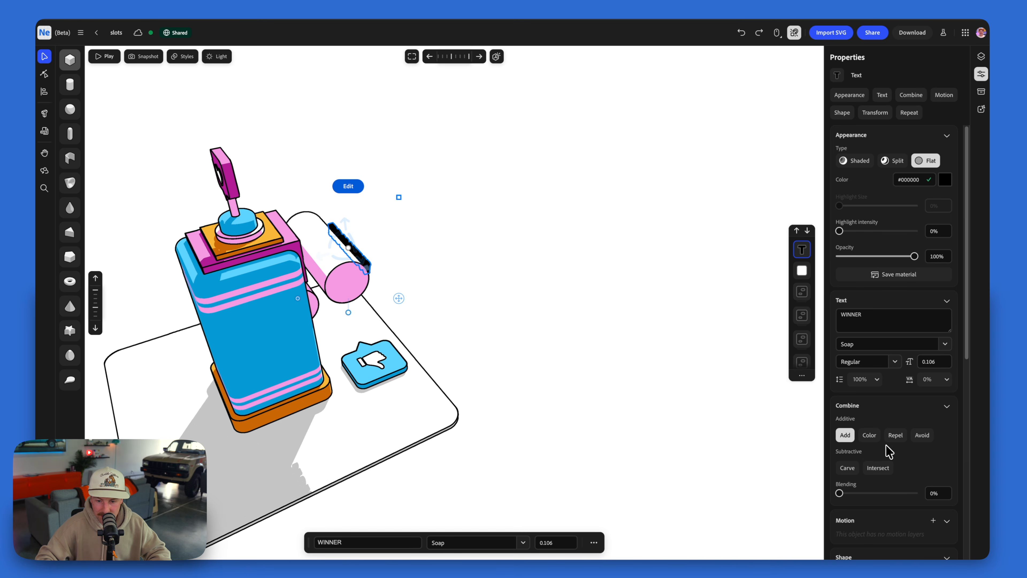
Step: Apply the WINNER text to the cylinder's surface with the Color combine mode and adjust its letter spacing
click(870, 435)
right_drag(401, 191, 617, 279)
click(947, 379)
click(930, 243)
right_drag(449, 247, 593, 240)
key(Escape)
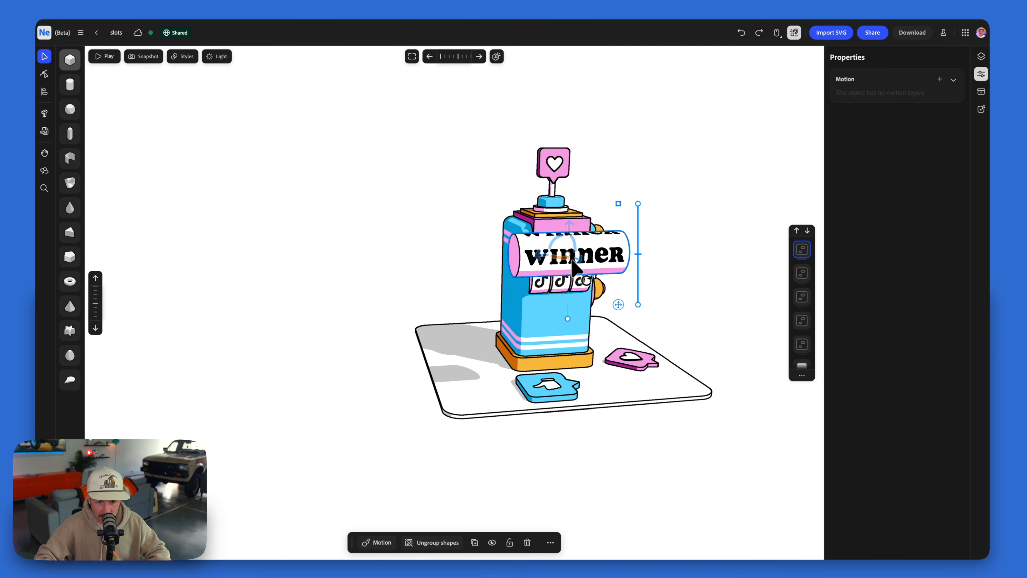
Step: Fit the WINNER cylinder into the pink panel above the reels so its lettering faces forward
right_drag(542, 263, 533, 279)
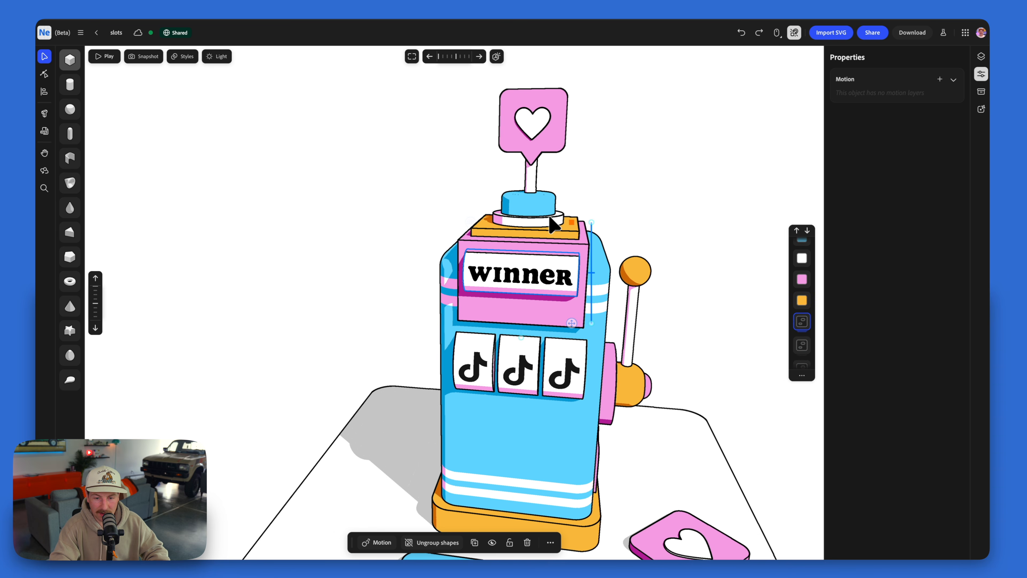
right_drag(528, 254, 551, 256)
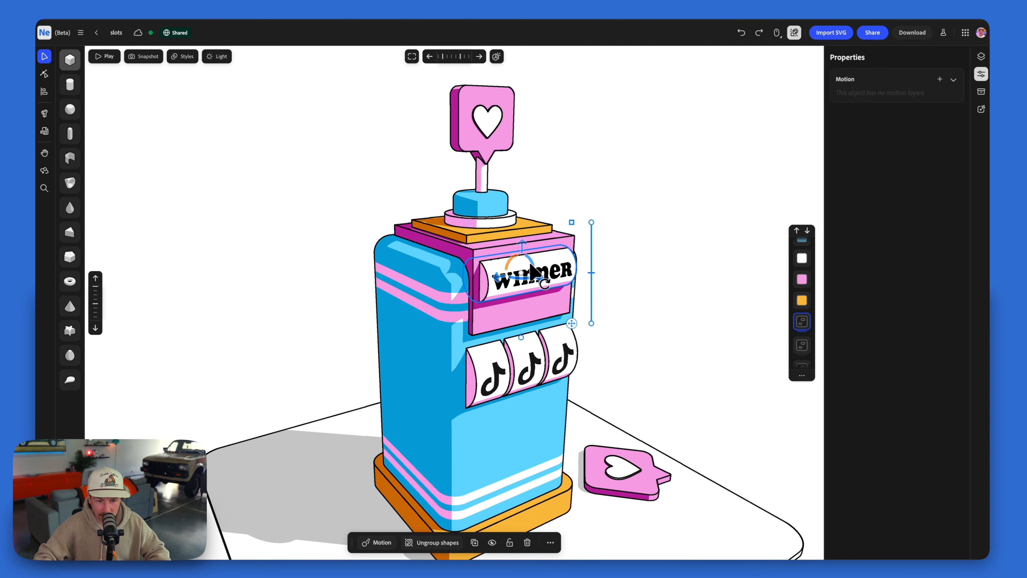
drag(542, 285, 537, 278)
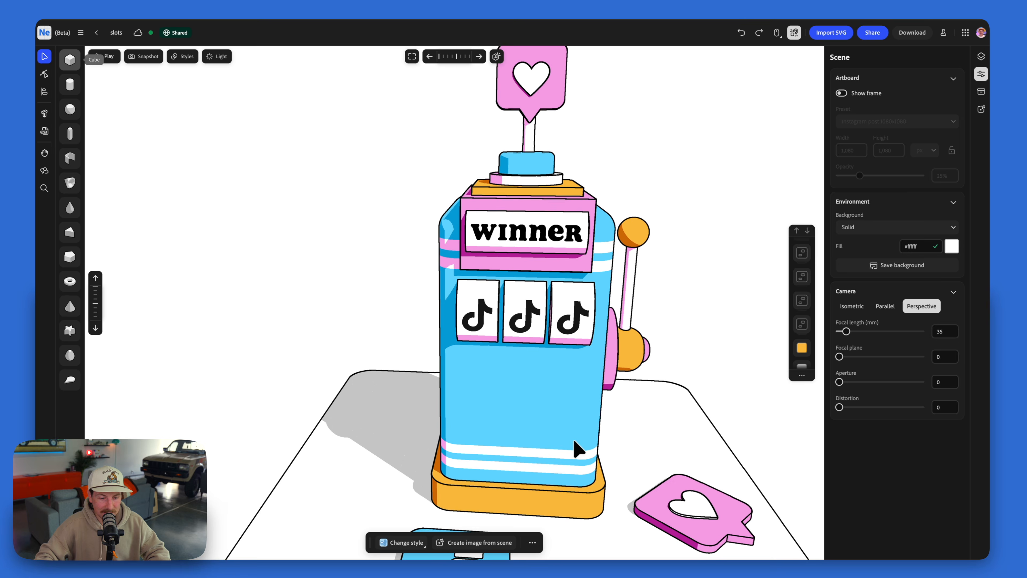
Step: Add a box on the machine's front just below the reels and size it to match the reel row
drag(573, 441, 438, 389)
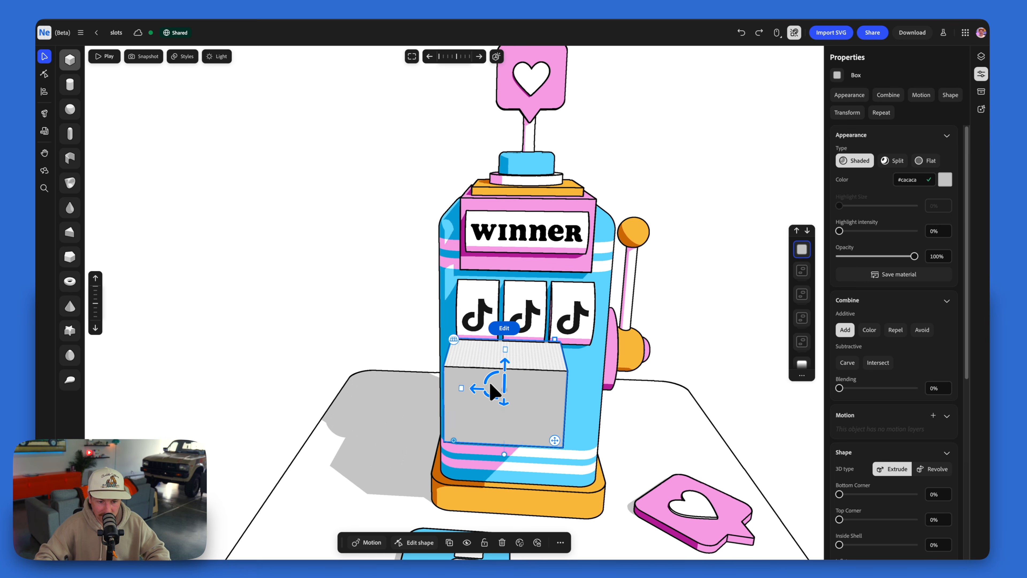
drag(439, 388, 426, 389)
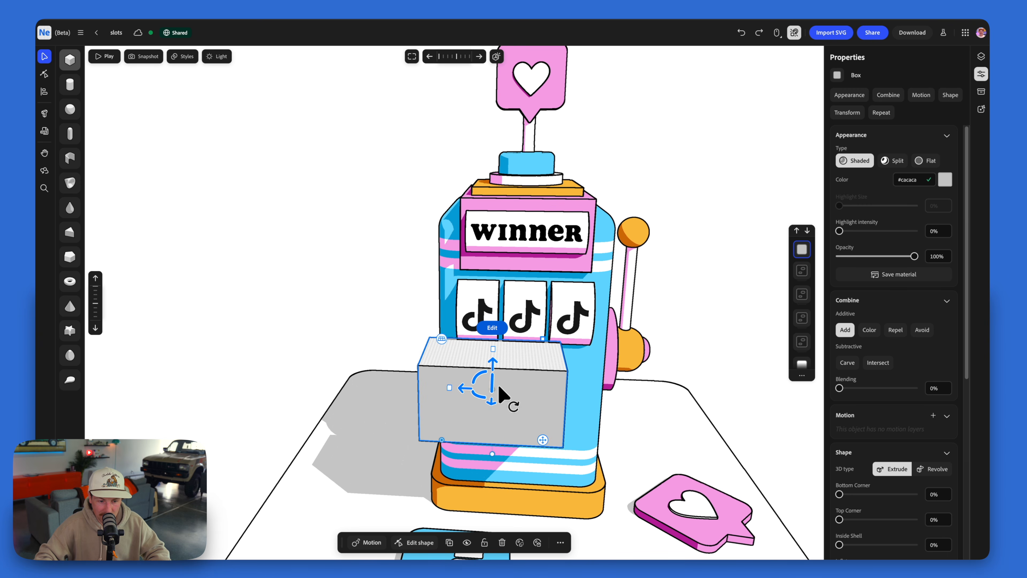
drag(518, 388, 577, 391)
drag(524, 356, 524, 363)
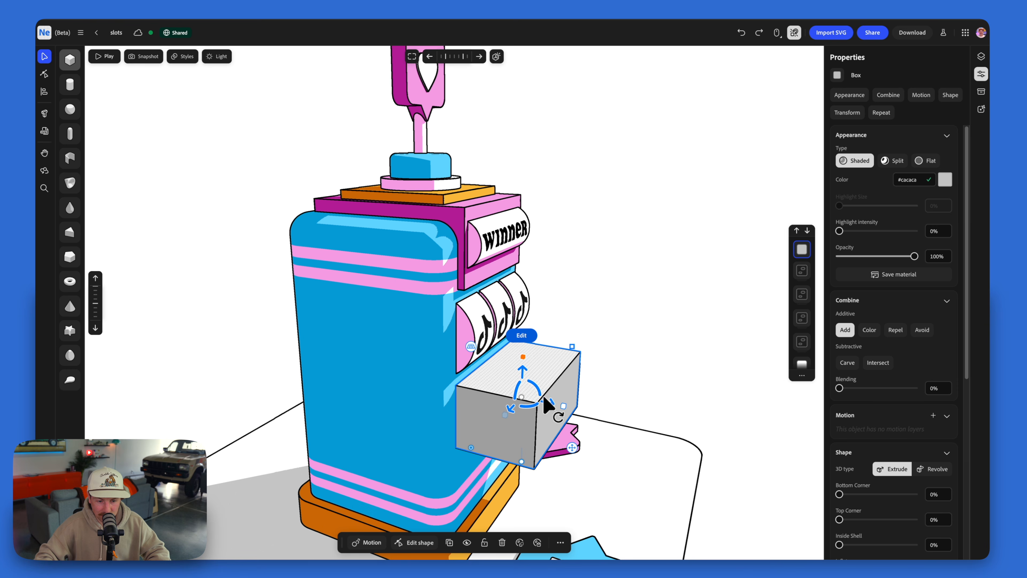
drag(549, 404, 506, 401)
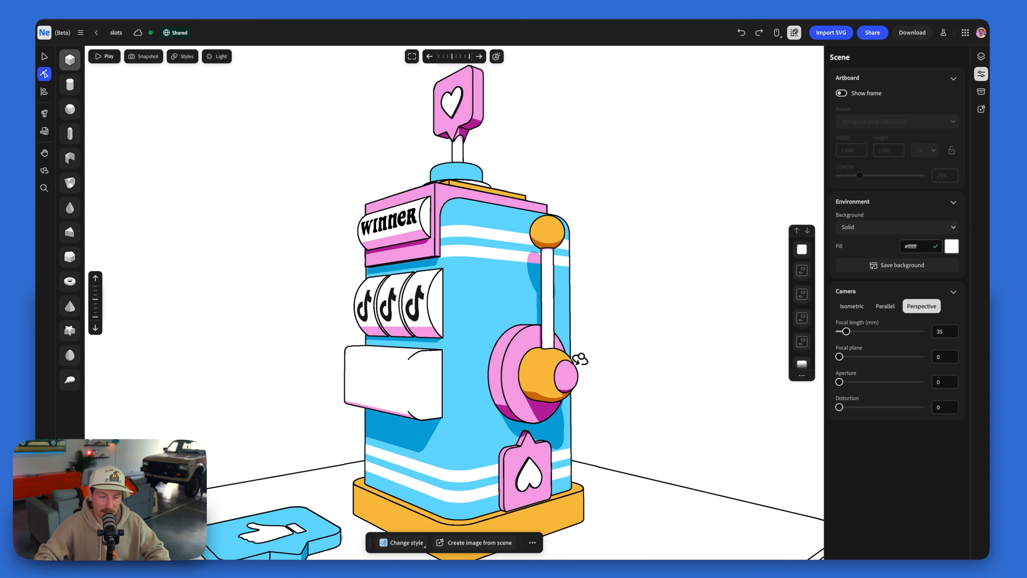
Step: Group the lever's ball, rod and hub parts on the machine's side
alt+drag(580, 359, 583, 350)
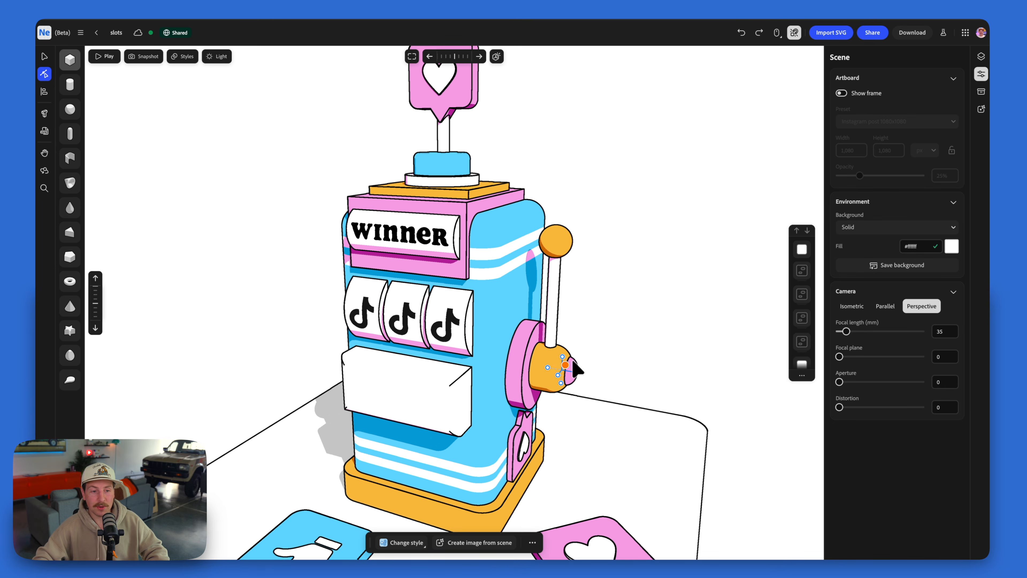
alt+drag(542, 287, 489, 285)
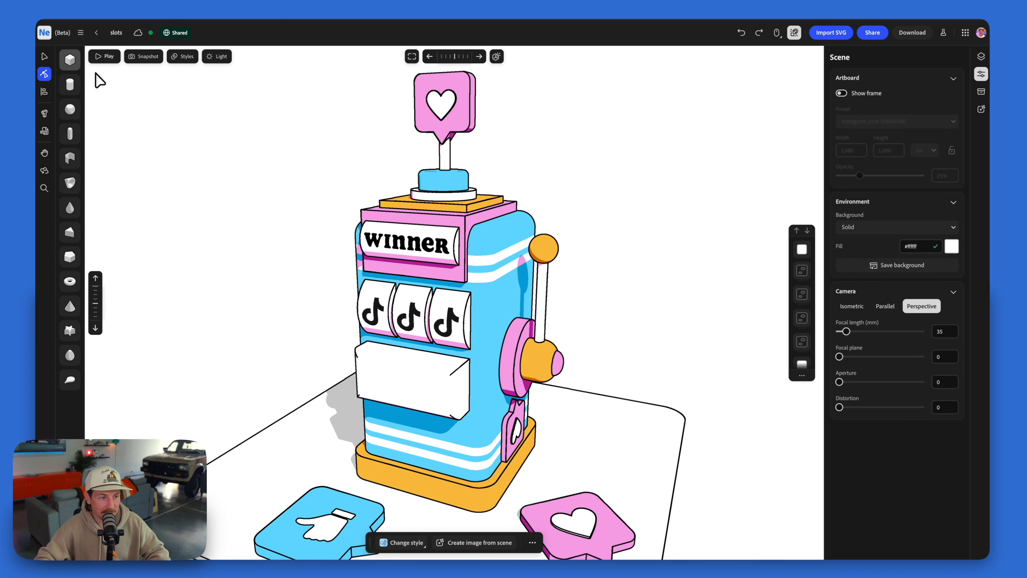
alt+drag(351, 302, 328, 259)
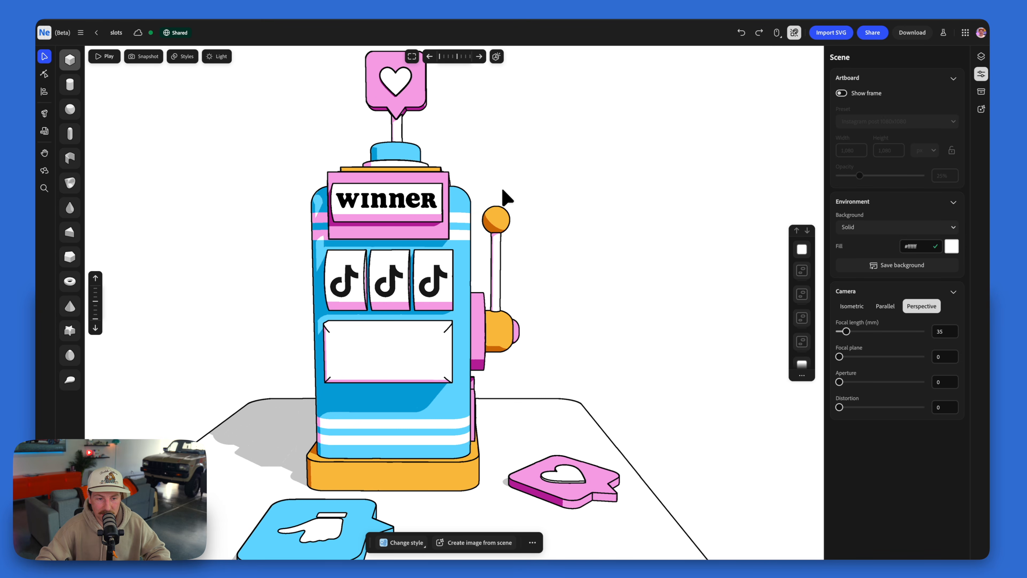
drag(495, 184, 526, 381)
key(ctrl+g)
Step: Apply a Wobble motion to the lever group with amplitude 0.12 around the Y axis, and stop the playback
click(382, 542)
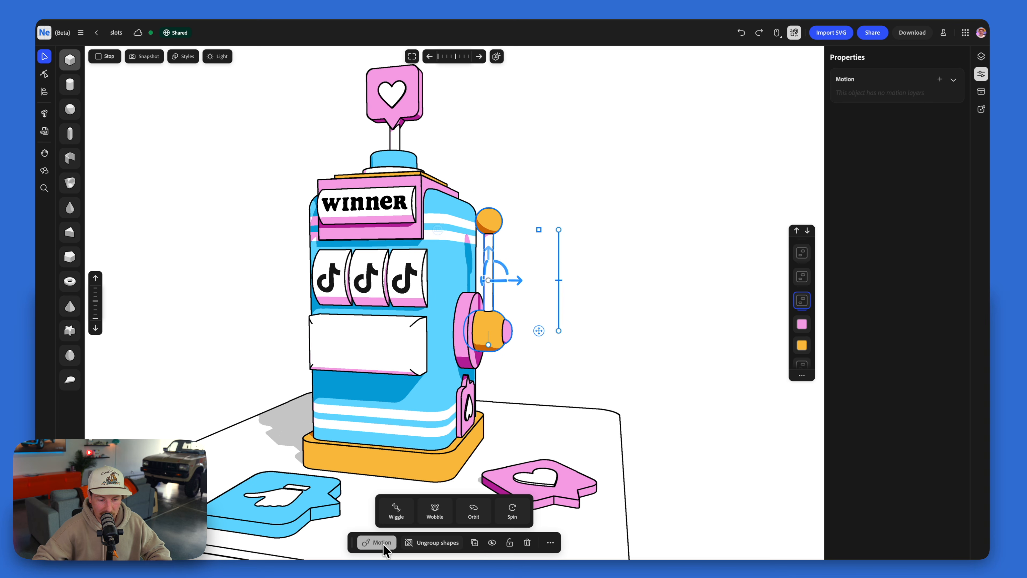
click(434, 512)
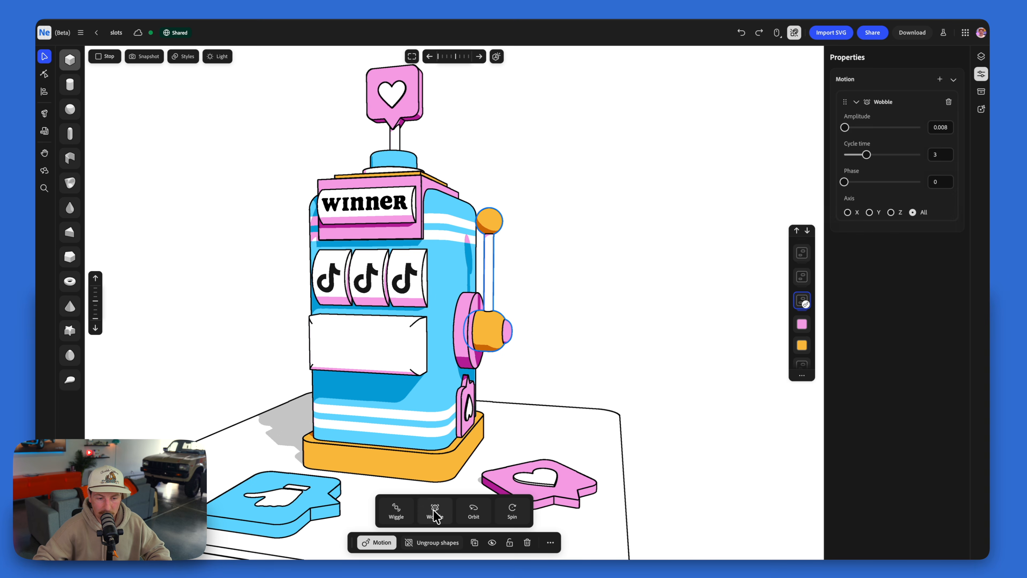
click(891, 212)
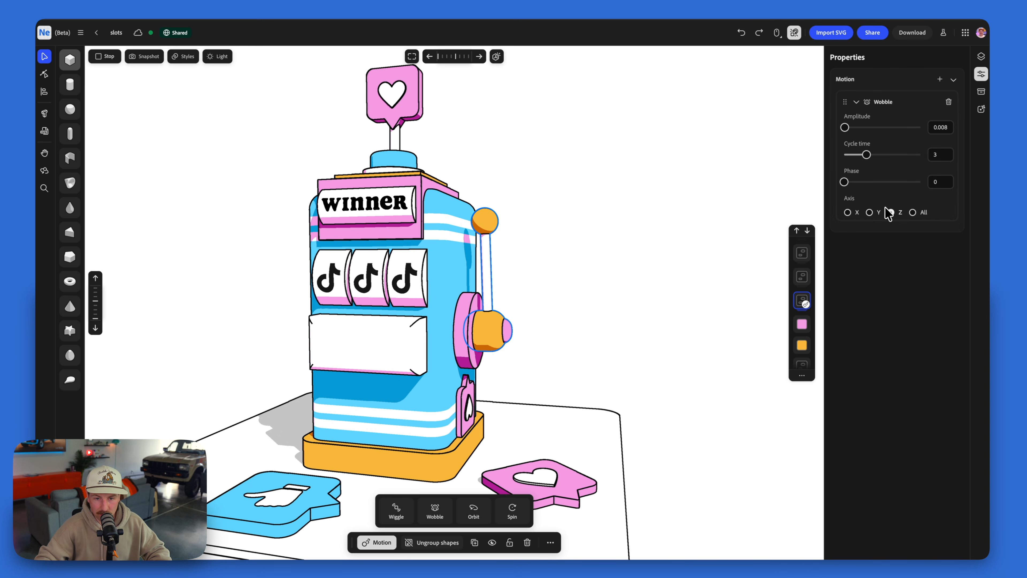
click(853, 128)
click(870, 213)
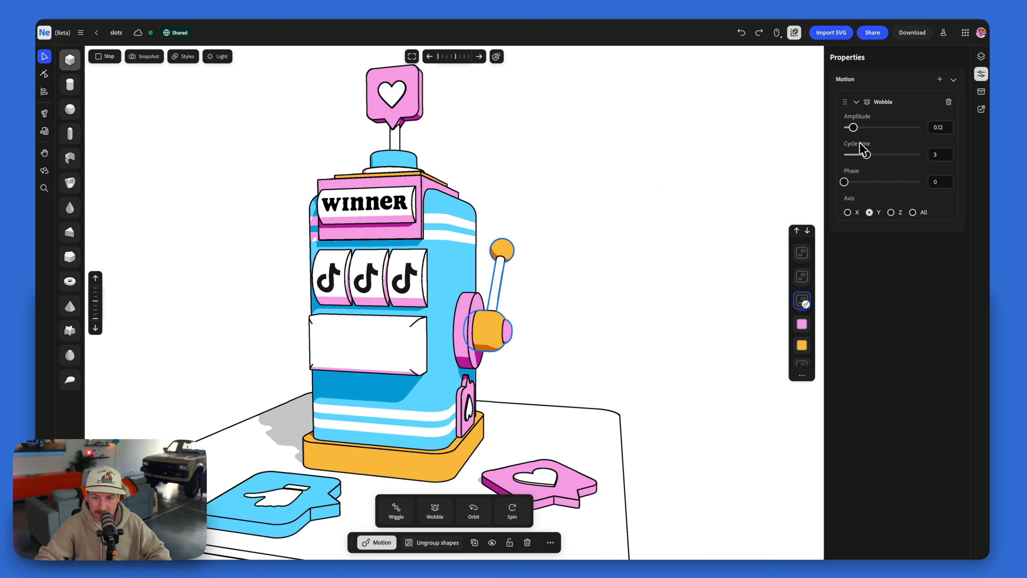
middle_drag(659, 193, 638, 202)
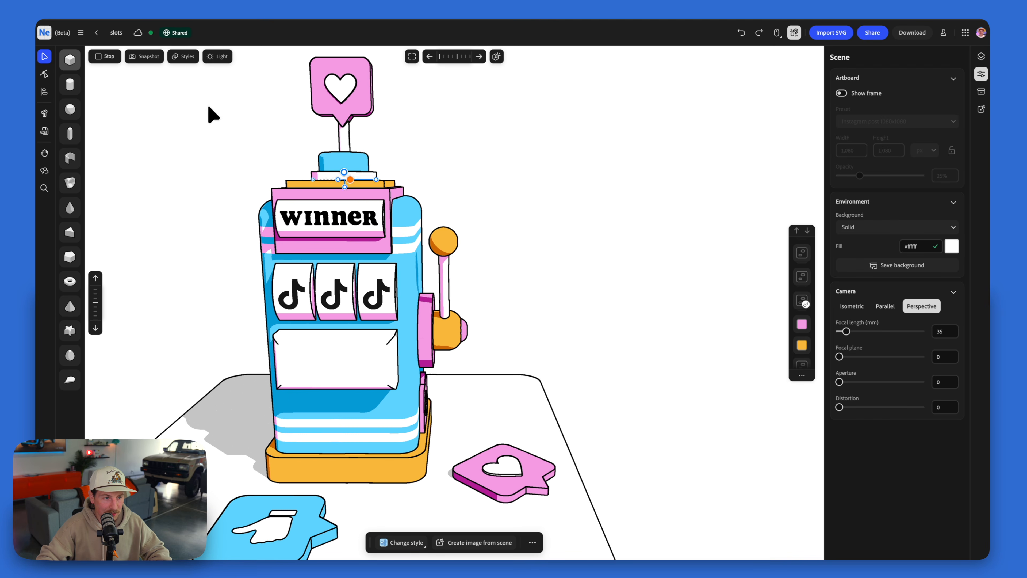
click(106, 57)
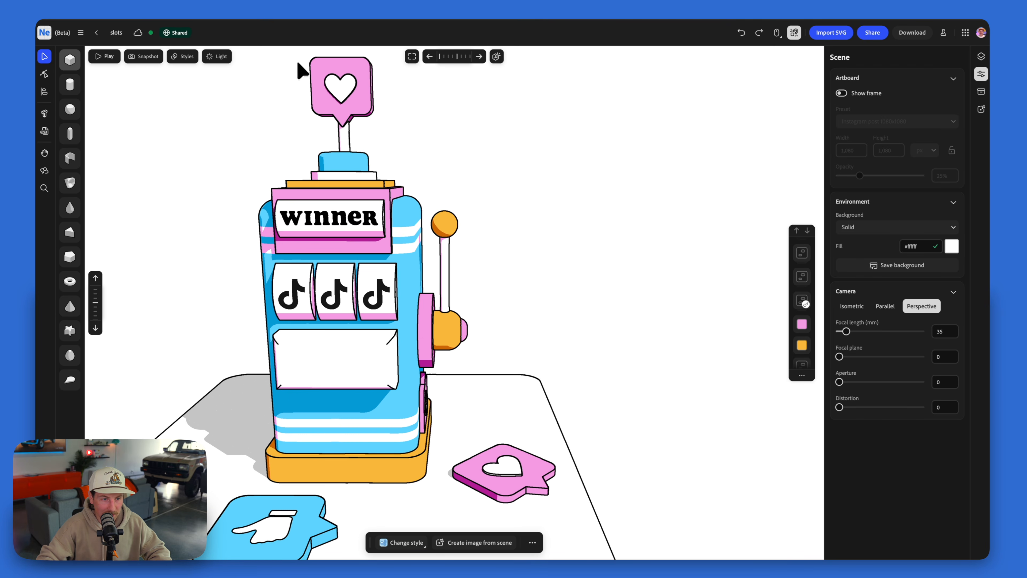
Step: Apply a Spin motion to the heart speech bubble on top of the machine, rotating around the Z axis
click(323, 83)
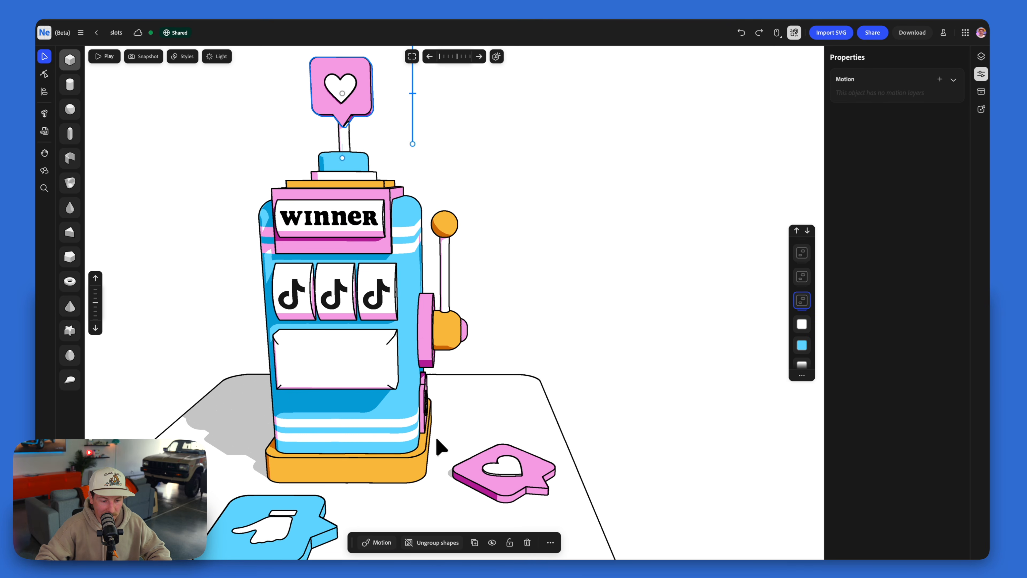
click(387, 542)
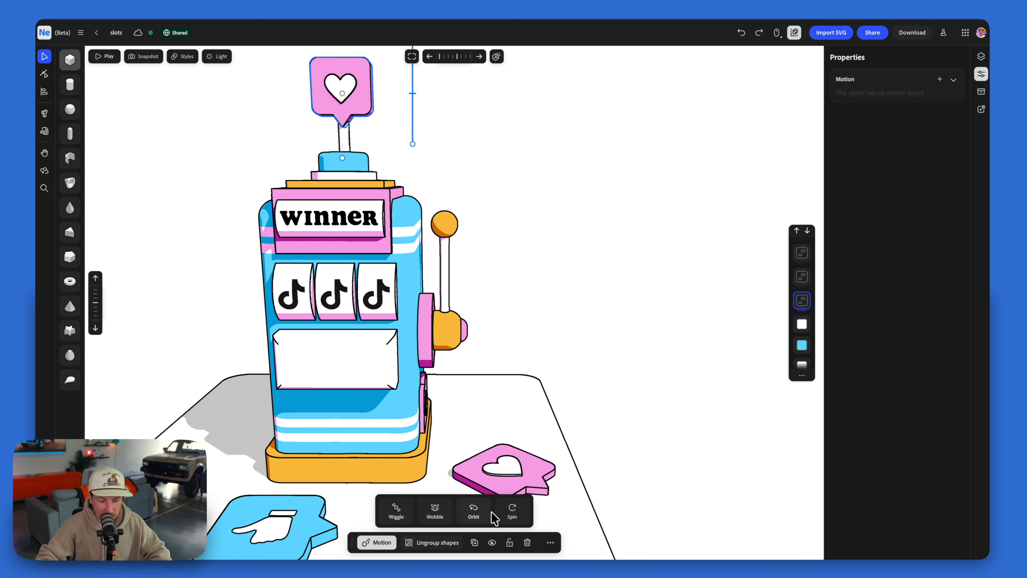
click(511, 512)
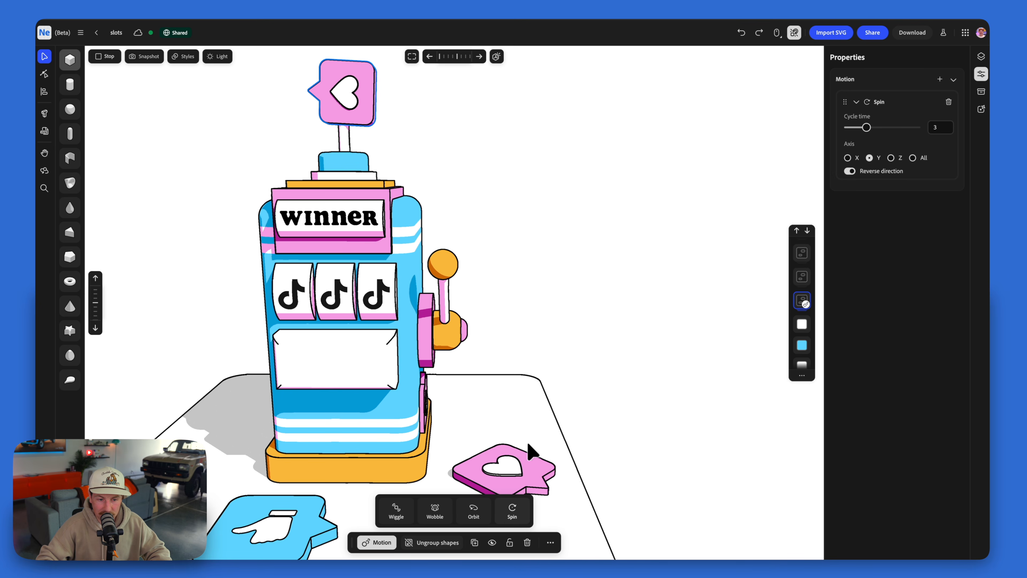
click(848, 157)
click(891, 158)
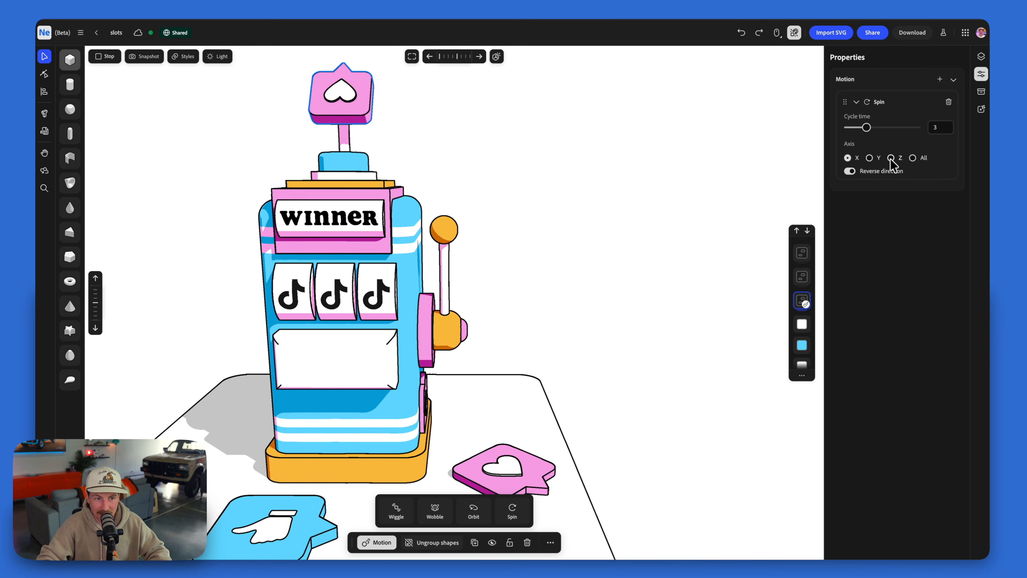
click(403, 127)
drag(403, 126, 453, 190)
Step: Apply a Spin motion to the left icon reel around the Y axis with a cycle time of 1.9
scroll(450, 188, up, 5)
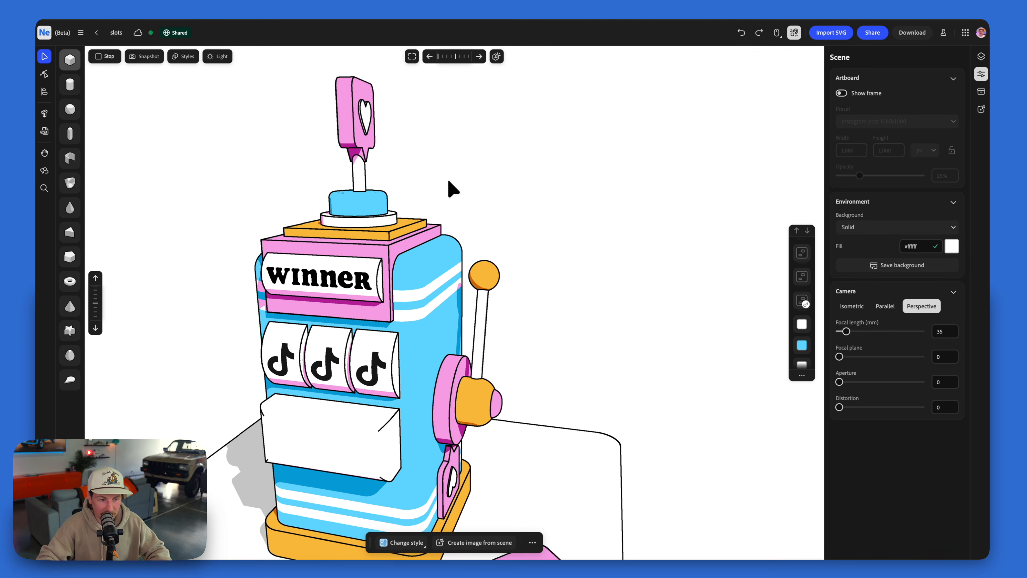
drag(462, 214, 550, 220)
click(313, 342)
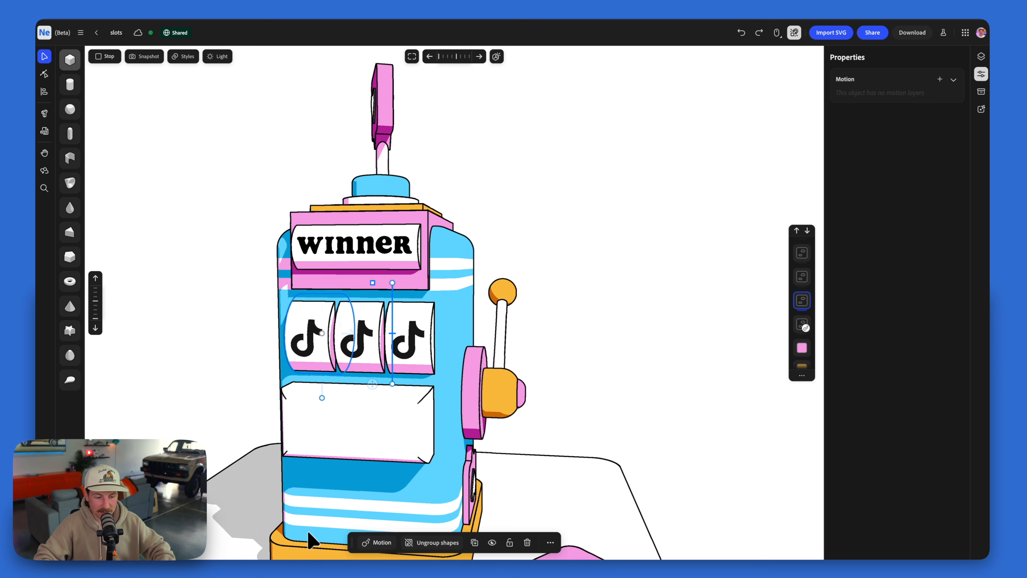
click(384, 541)
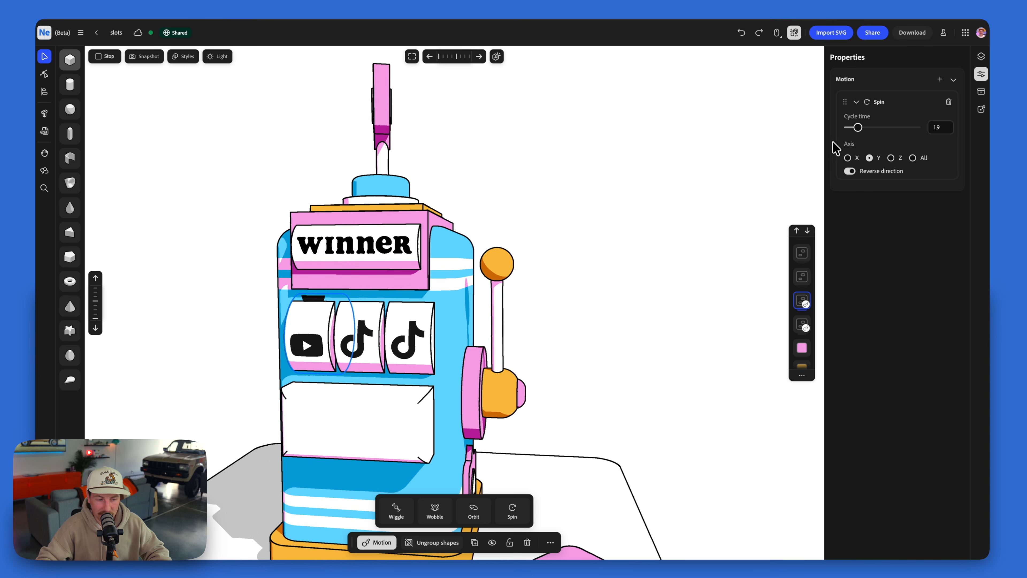
Step: Apply a Spin motion to the right icon reel around the Y axis with a cycle time of 2
click(400, 350)
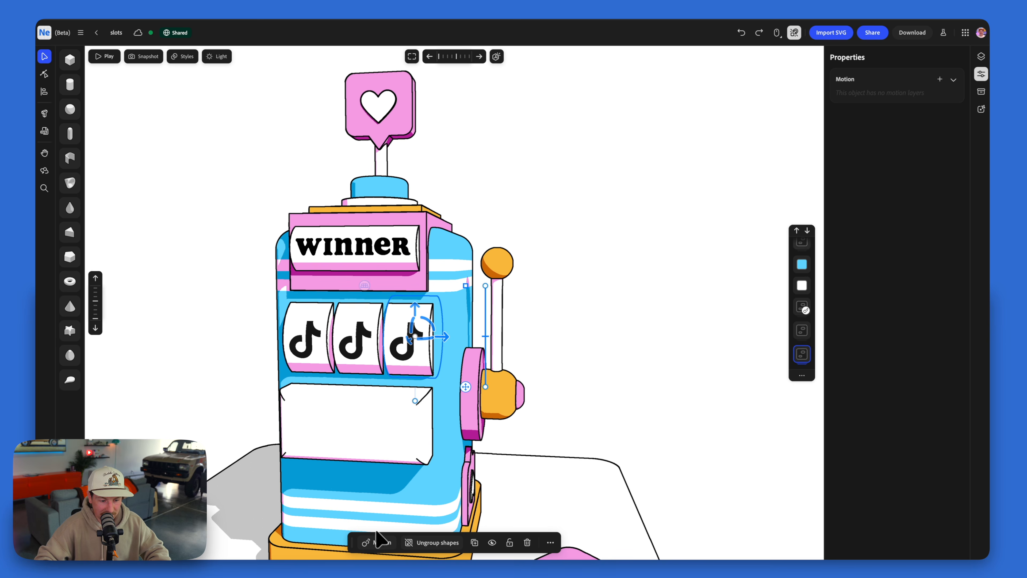
click(380, 542)
click(512, 510)
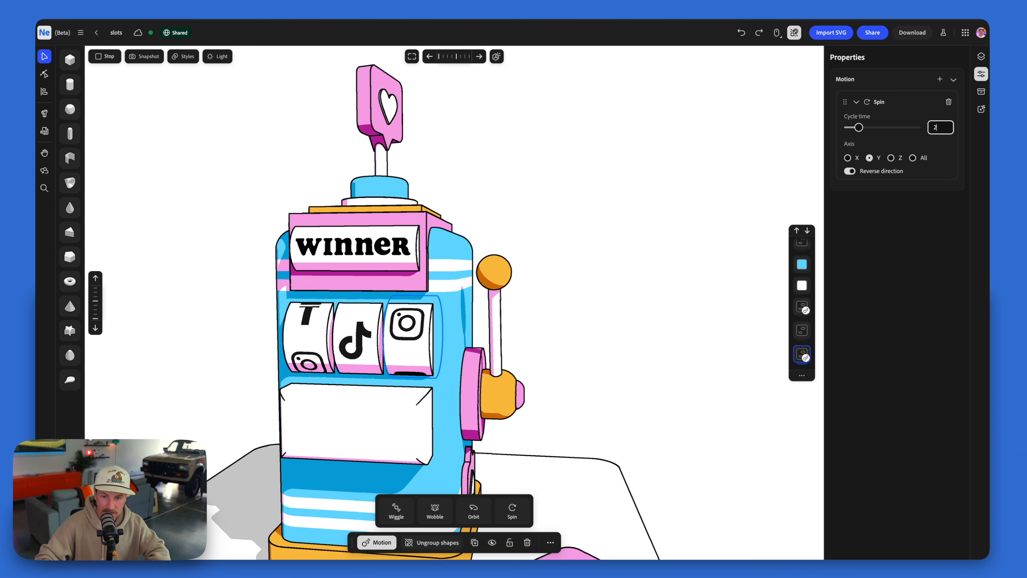
click(608, 344)
Step: Apply a Spin motion to the middle icon reel around the Y axis with a cycle time of 3
click(360, 336)
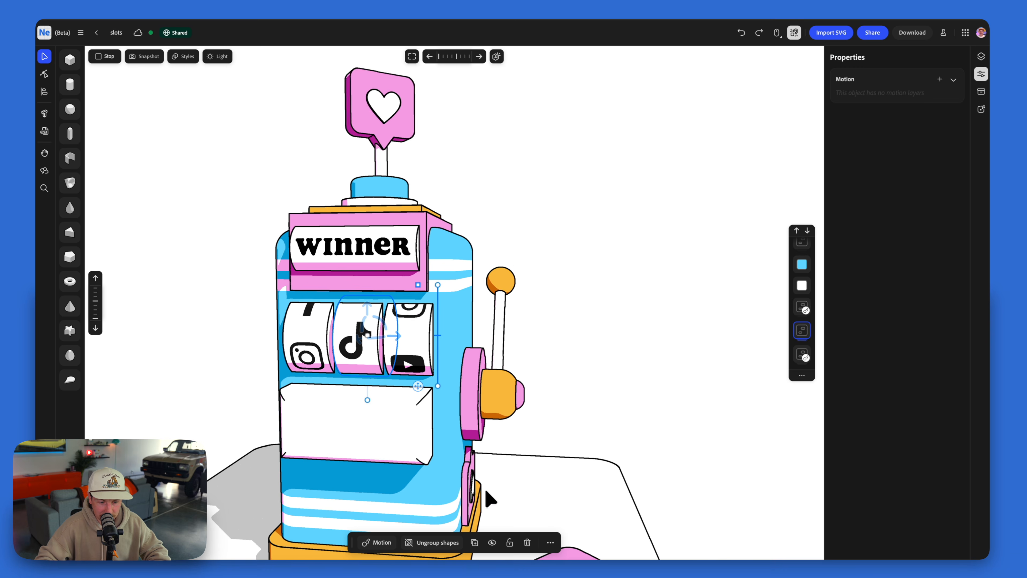
click(382, 543)
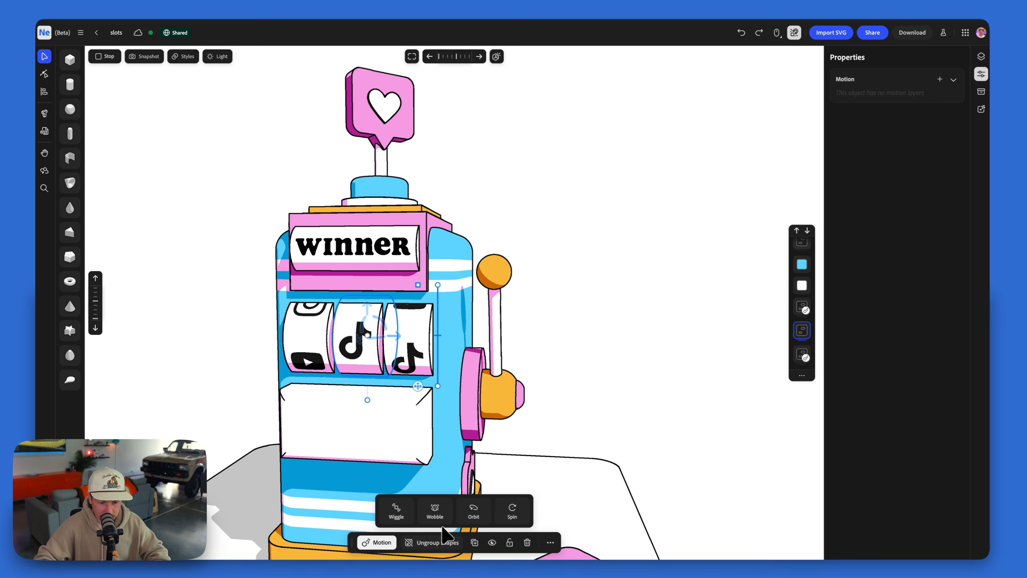
click(512, 511)
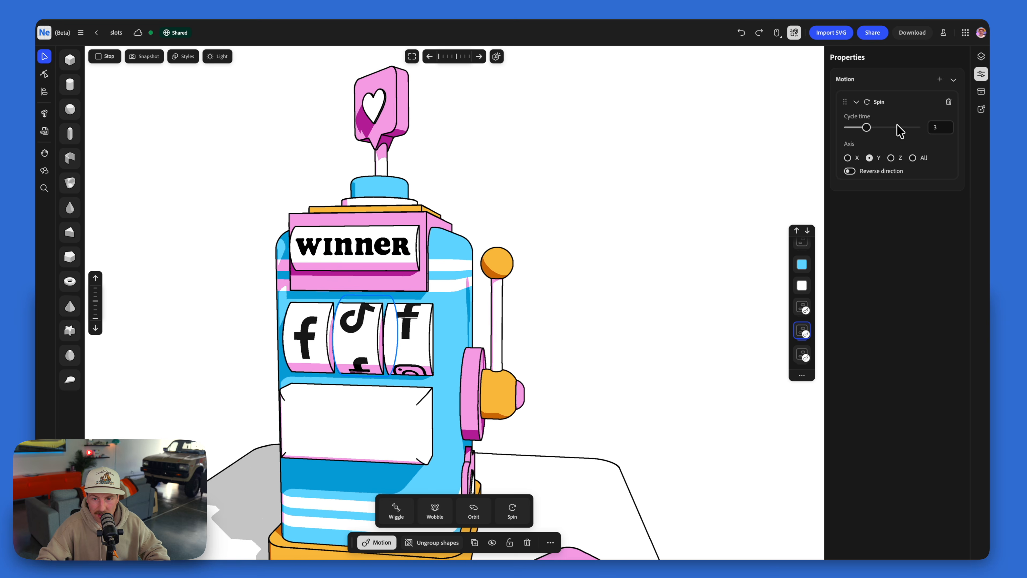
click(560, 296)
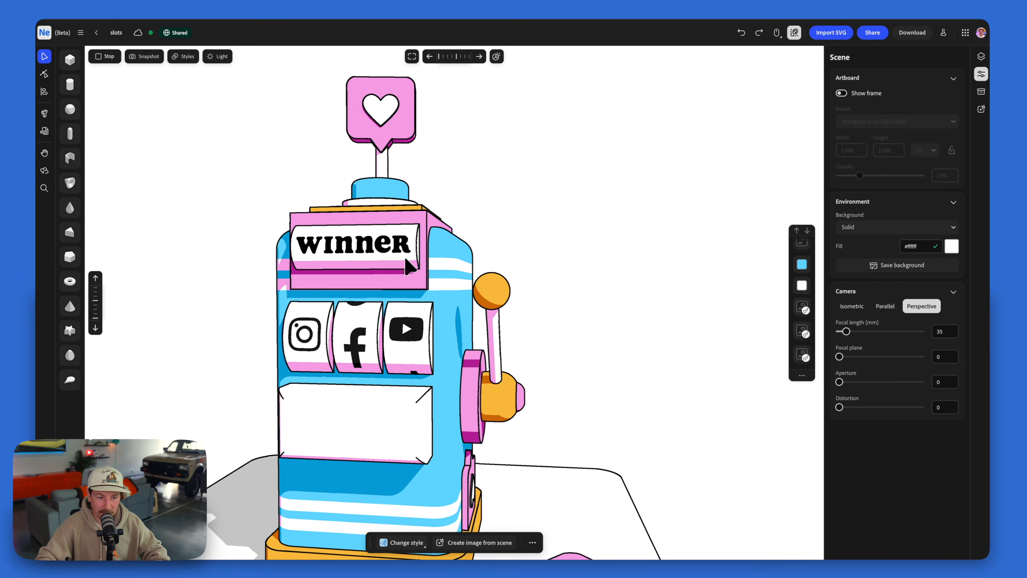
Step: Apply a reversed Spin motion to the WINNER sign drum around the Y axis with a cycle time of 1.6
click(376, 247)
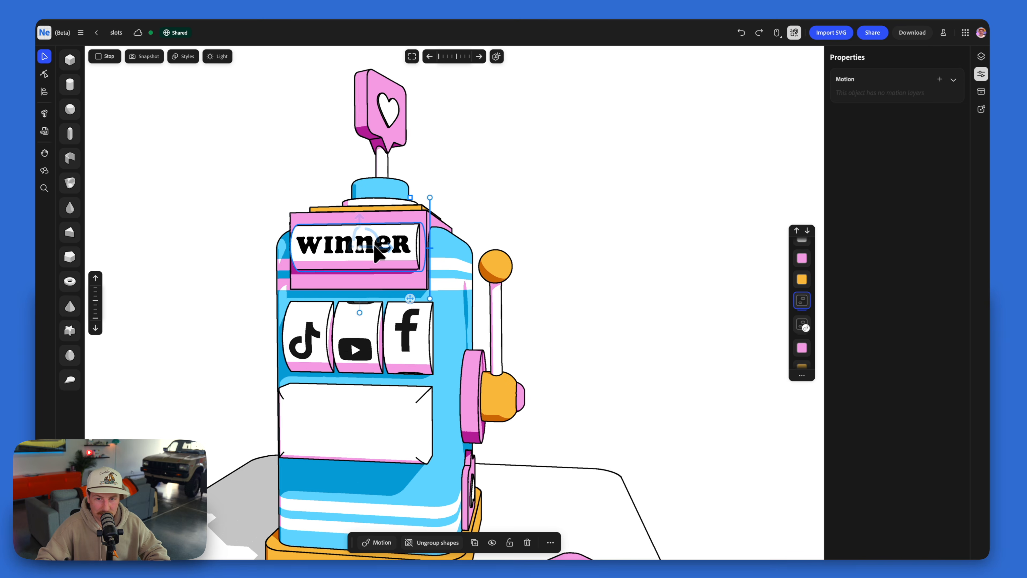
click(383, 543)
click(512, 512)
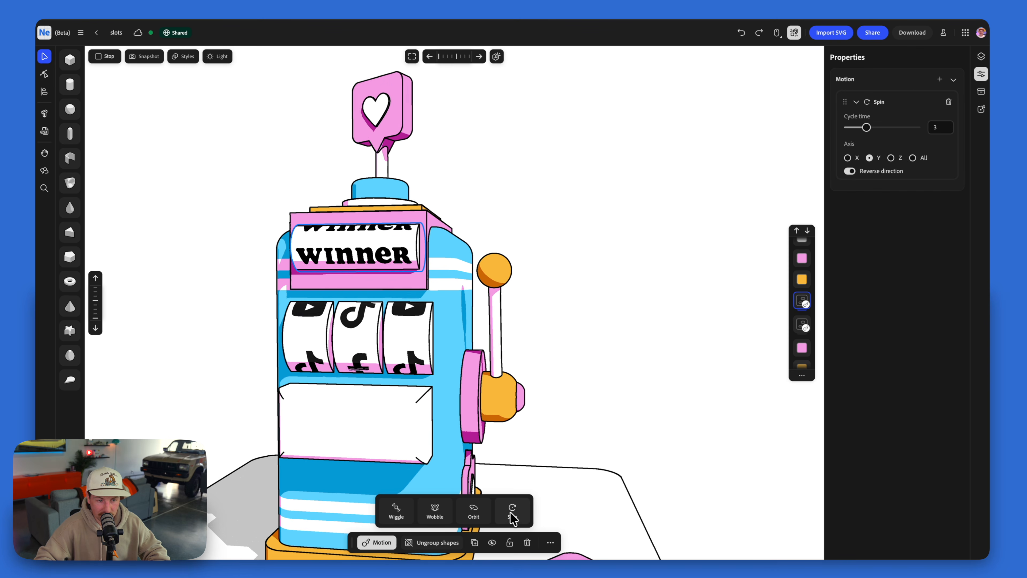
drag(867, 127, 850, 127)
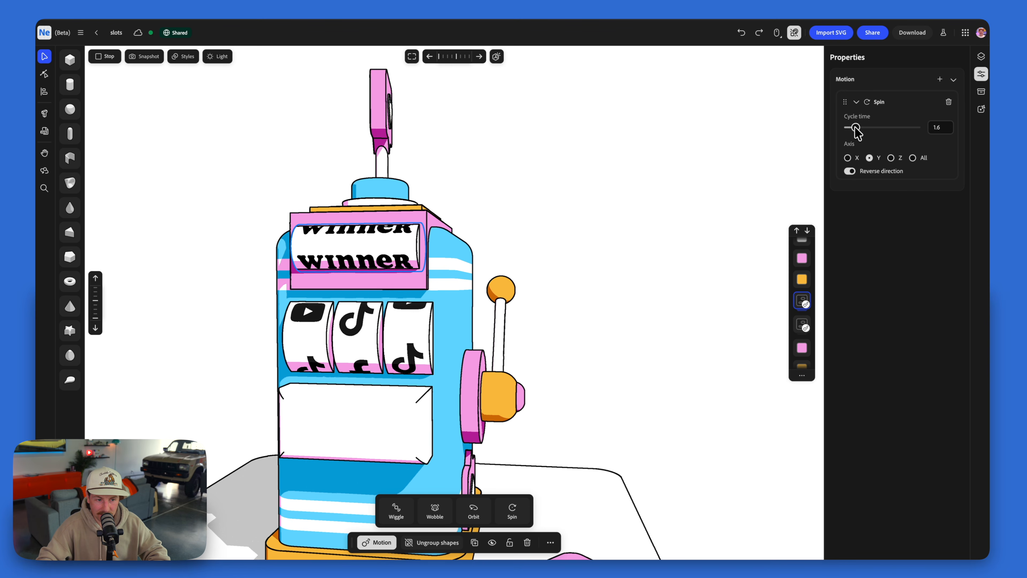
Step: Switch the whole slot machine scene from the Vector Art style to the Realistic style
drag(613, 242, 534, 319)
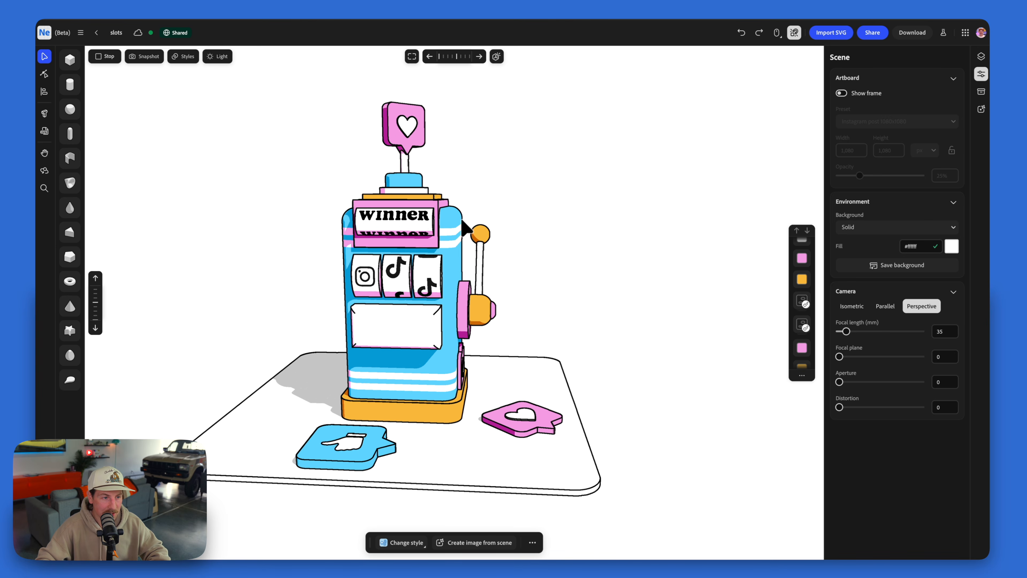
click(183, 56)
click(96, 118)
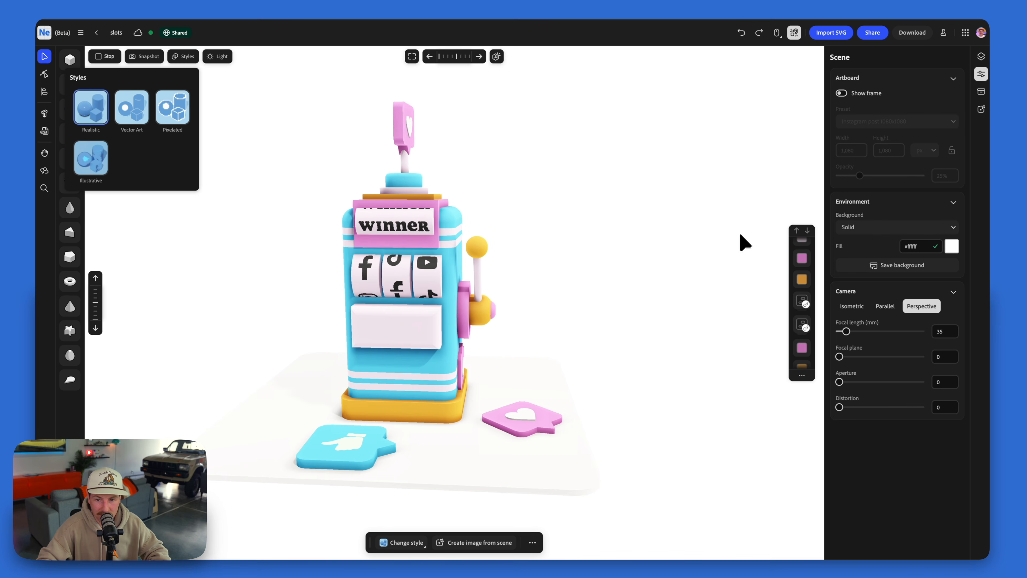
Step: Set the scene's solid background fill to the bright blue #2e90f2
click(952, 247)
mouse_move(943, 313)
mouse_down()
mouse_move(924, 311)
mouse_move(922, 322)
mouse_move(896, 292)
mouse_move(941, 302)
mouse_up()
drag(445, 259, 524, 261)
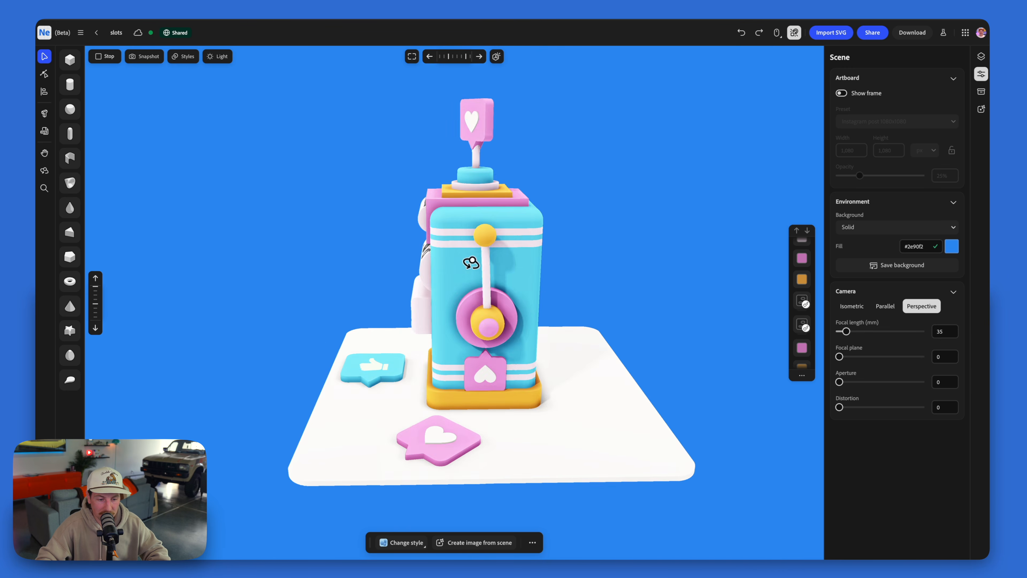